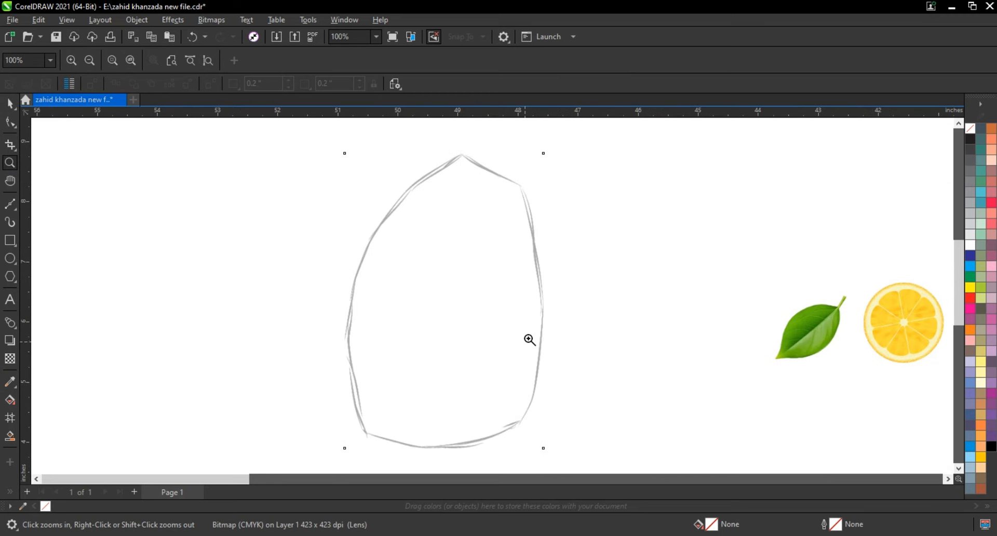
# Trace the sketch's four corners with a closed, straight-sided Freehand outline, using a 3.0 pt line width.
pyautogui.click(11, 205)
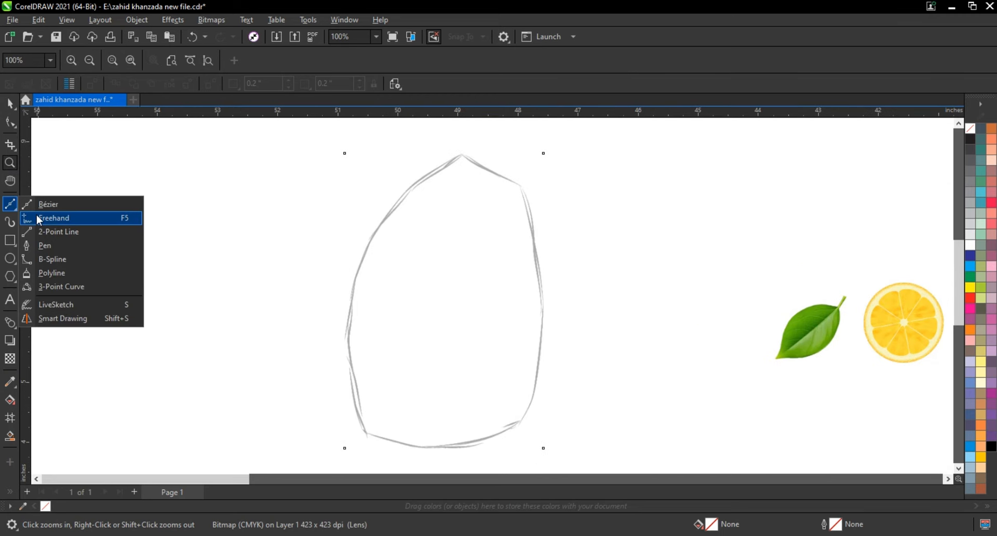
pyautogui.click(36, 217)
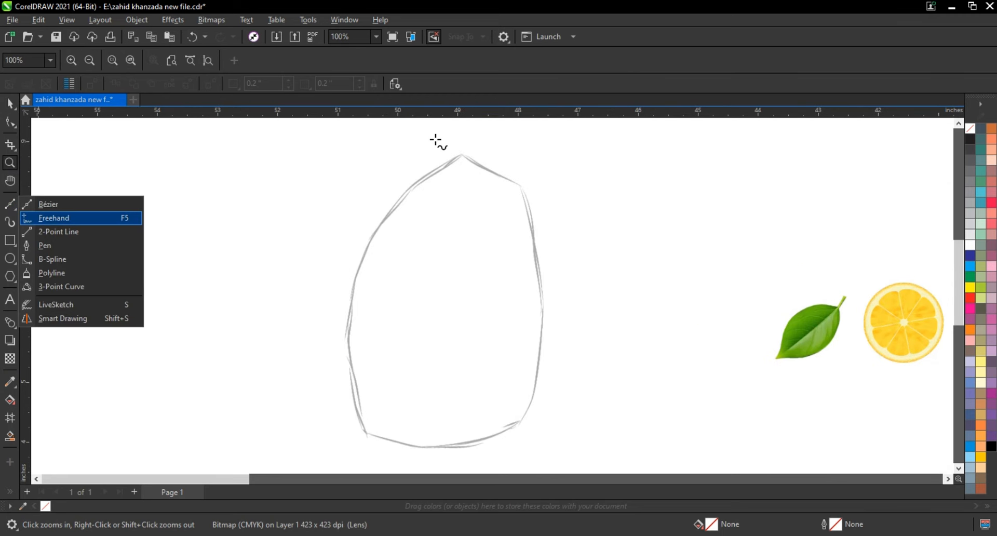
pyautogui.click(521, 186)
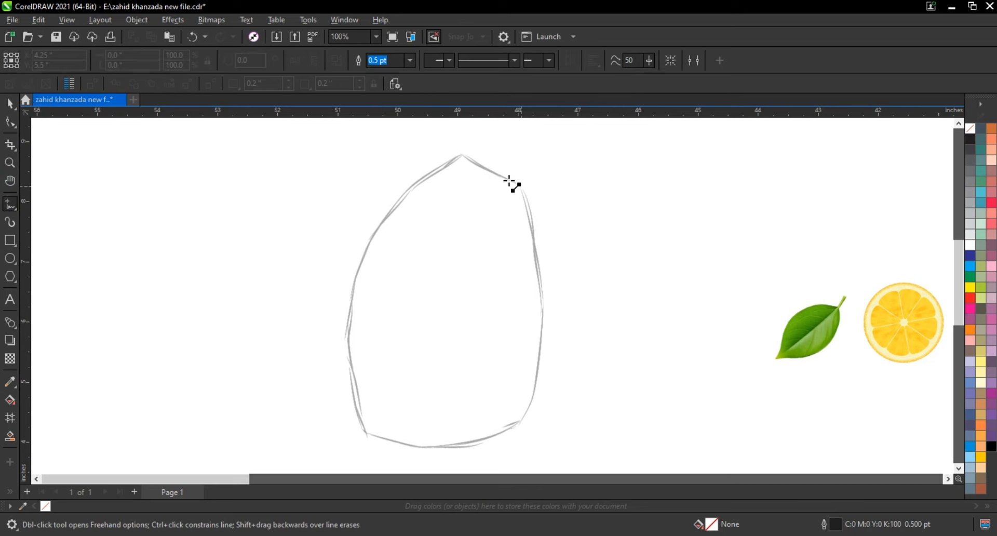
pyautogui.click(463, 155)
pyautogui.click(410, 60)
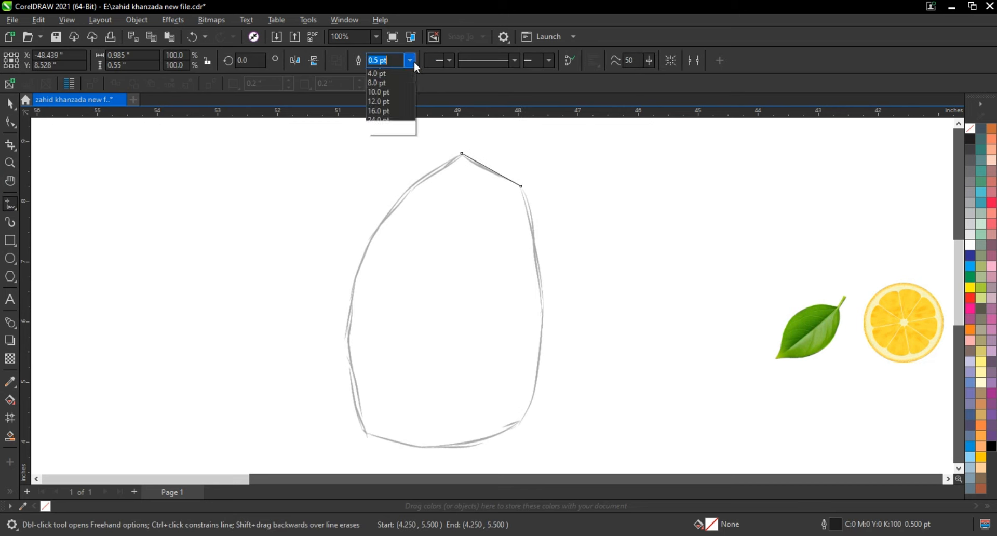
pyautogui.click(379, 132)
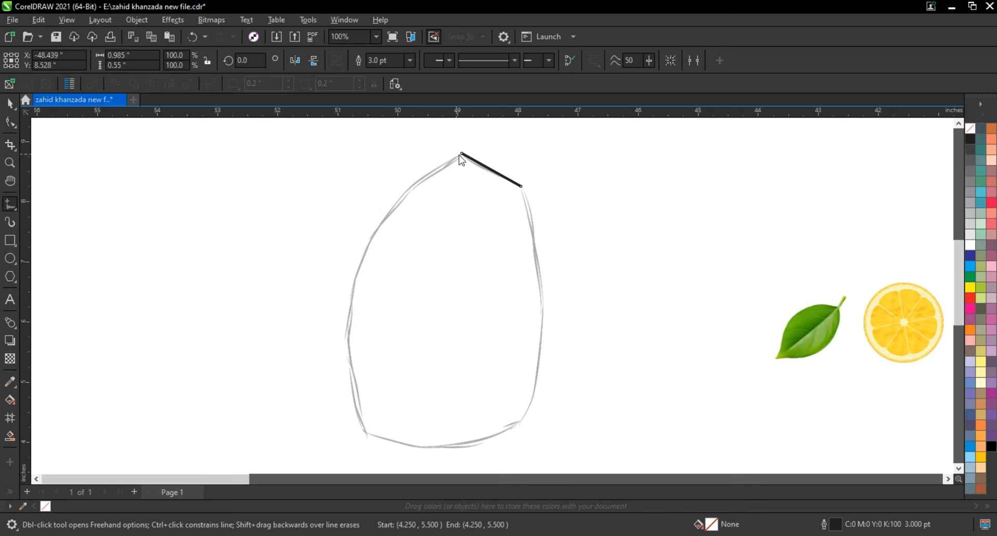
pyautogui.click(462, 154)
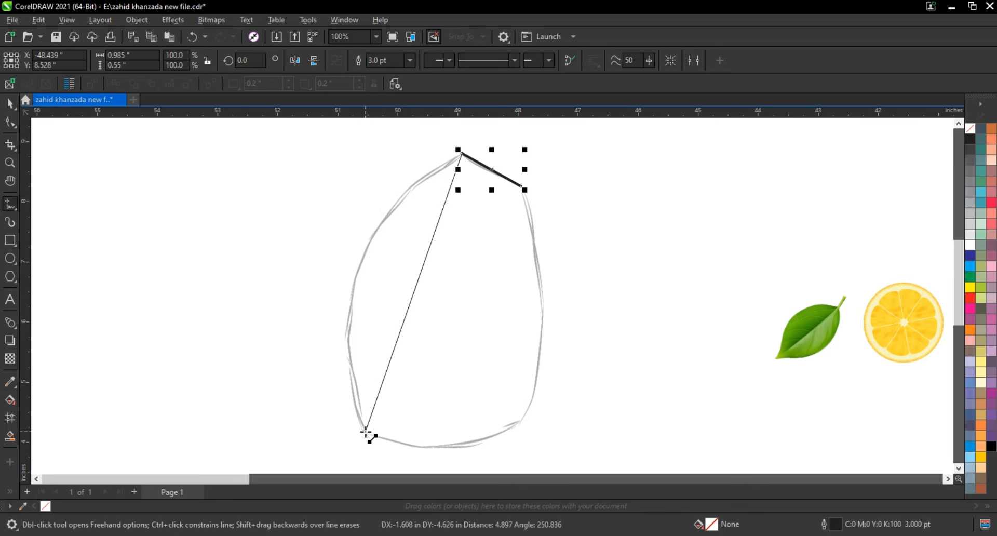
pyautogui.click(366, 431)
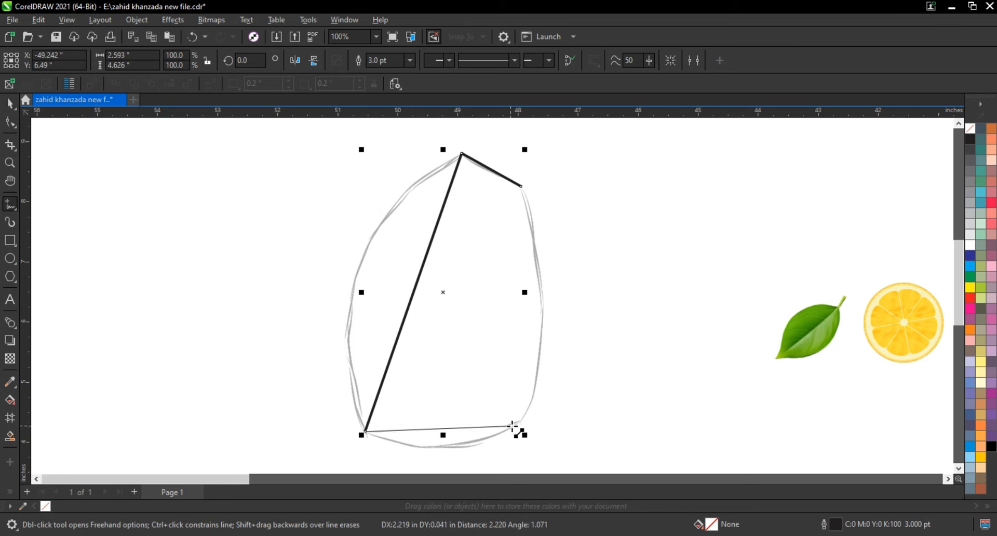
pyautogui.click(520, 424)
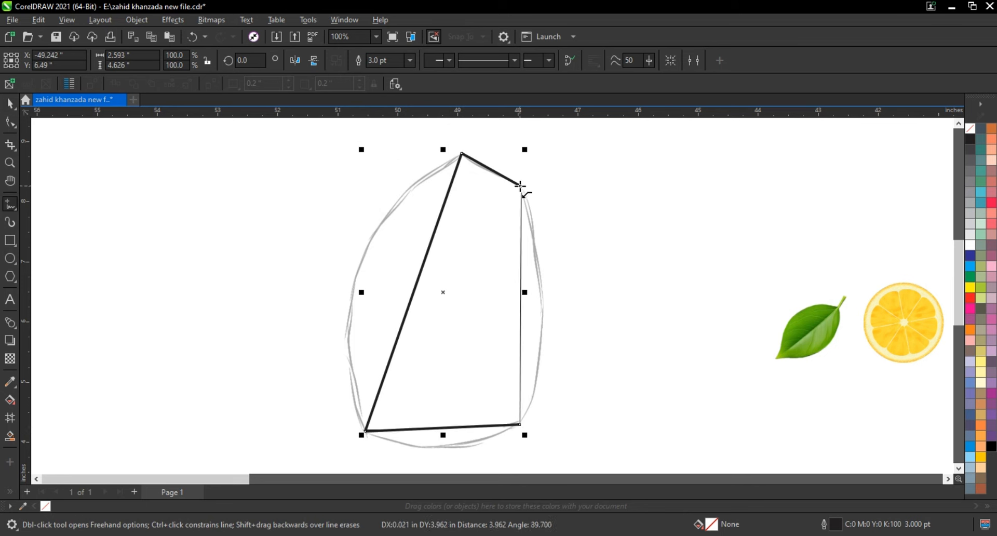
pyautogui.click(520, 184)
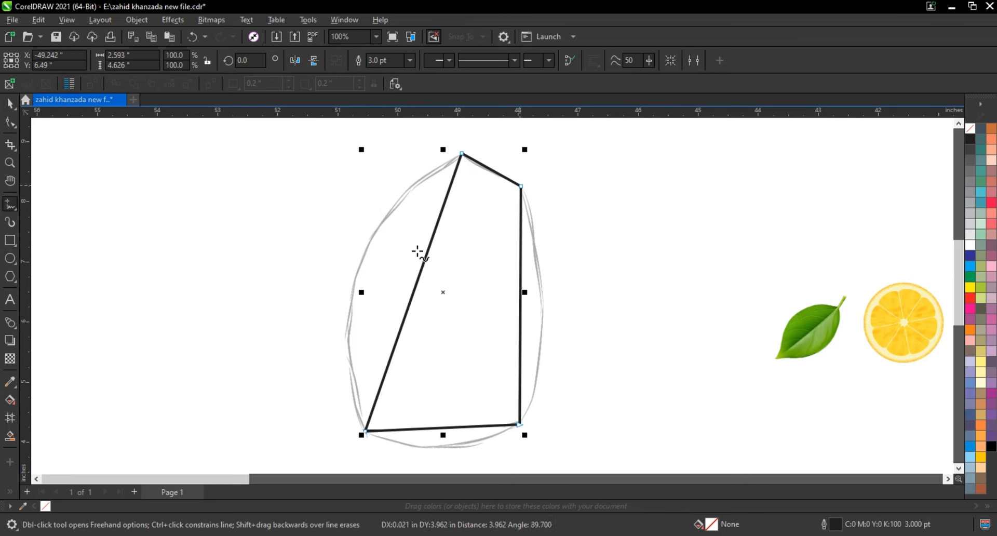
# Convert all nodes of the outline to curves and bend its long left, right and bottom sides to follow the sketch.
pyautogui.click(10, 124)
pyautogui.moveTo(312, 149); pyautogui.dragTo(565, 438)
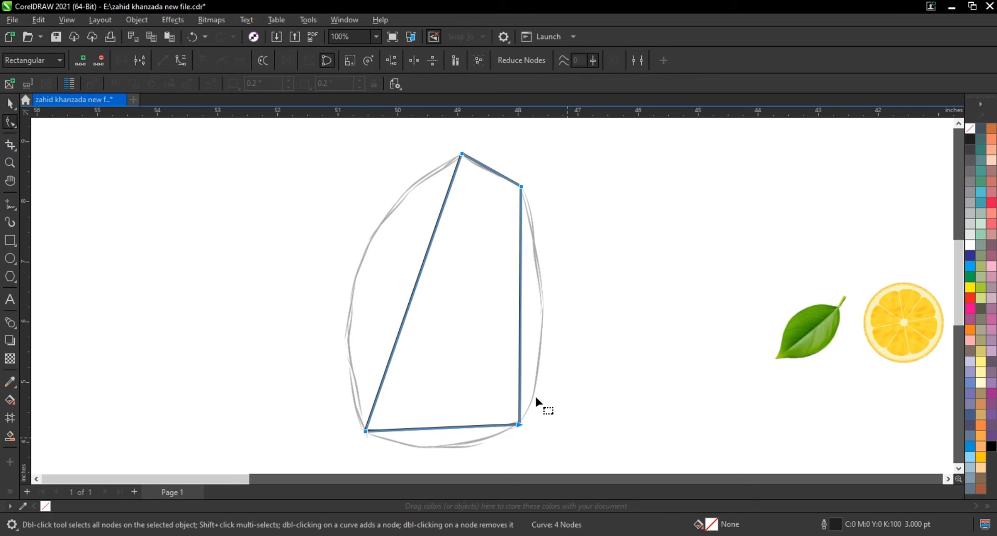
pyautogui.click(185, 60)
pyautogui.moveTo(429, 248); pyautogui.dragTo(389, 189)
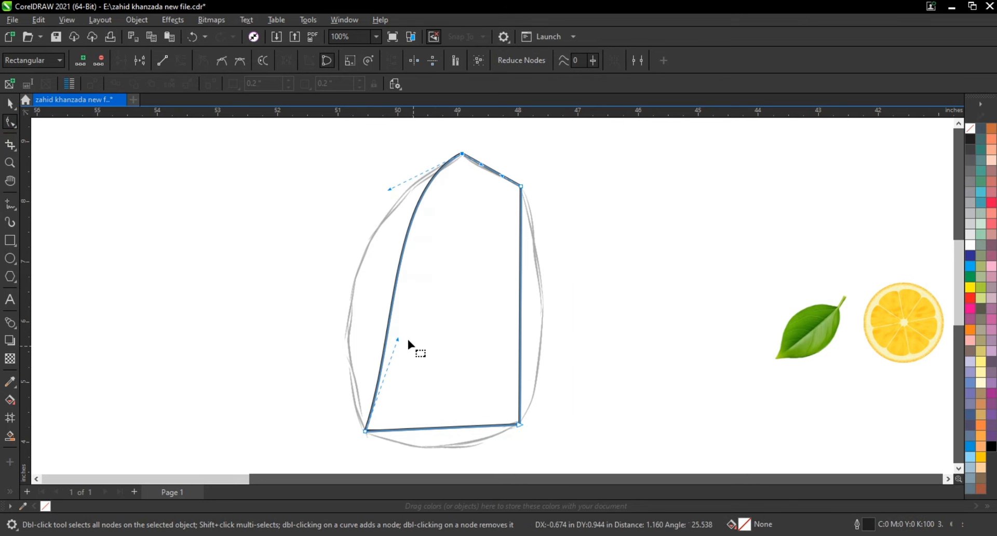
pyautogui.moveTo(397, 340)
pyautogui.mouseDown()
pyautogui.moveTo(323, 308)
pyautogui.moveTo(314, 285)
pyautogui.mouseUp()
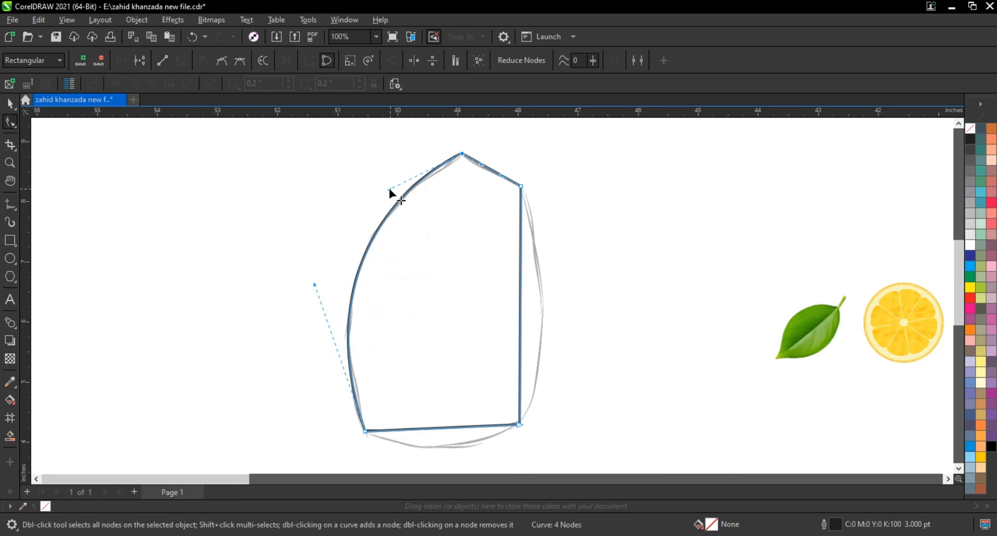
pyautogui.moveTo(524, 313); pyautogui.dragTo(541, 321)
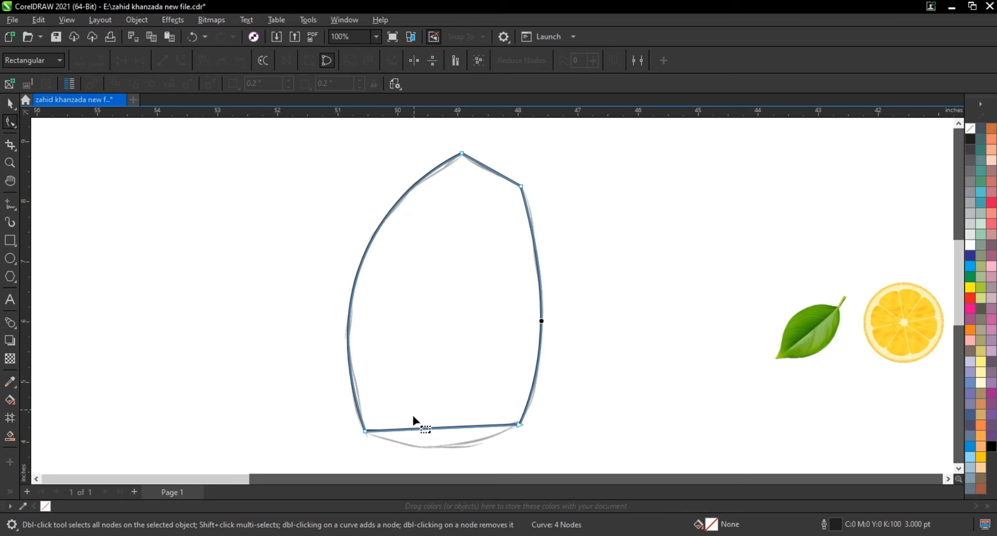
pyautogui.moveTo(438, 430)
pyautogui.mouseDown()
pyautogui.moveTo(437, 444)
pyautogui.moveTo(451, 448)
pyautogui.mouseUp()
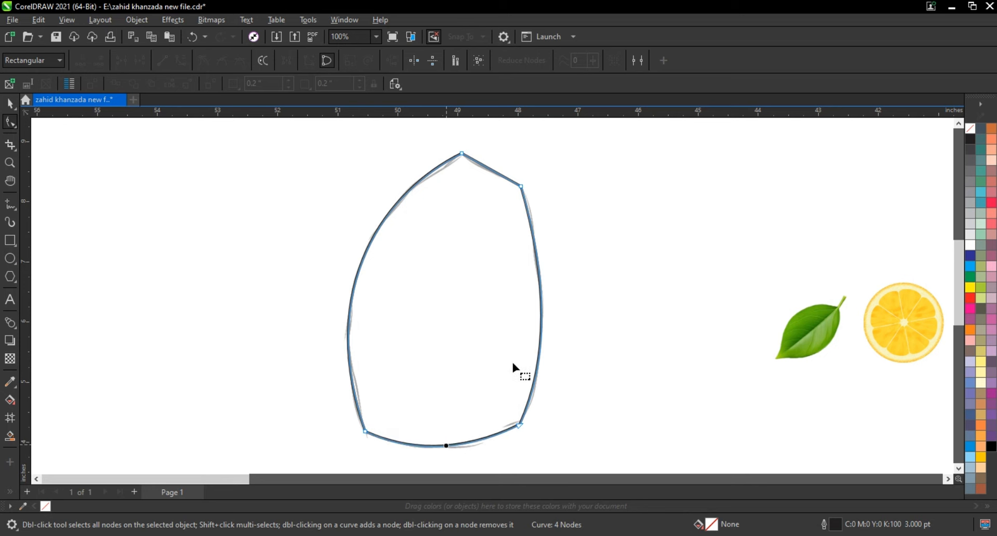
# Delete the sketch bitmap beneath the traced outline.
pyautogui.click(10, 104)
pyautogui.click(546, 248)
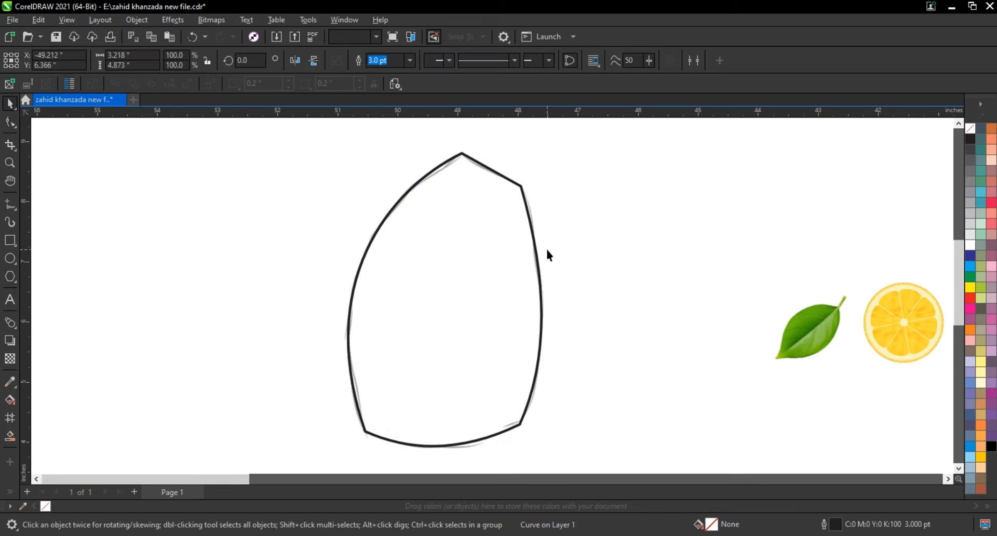
pyautogui.click(541, 241)
pyautogui.press('Delete')
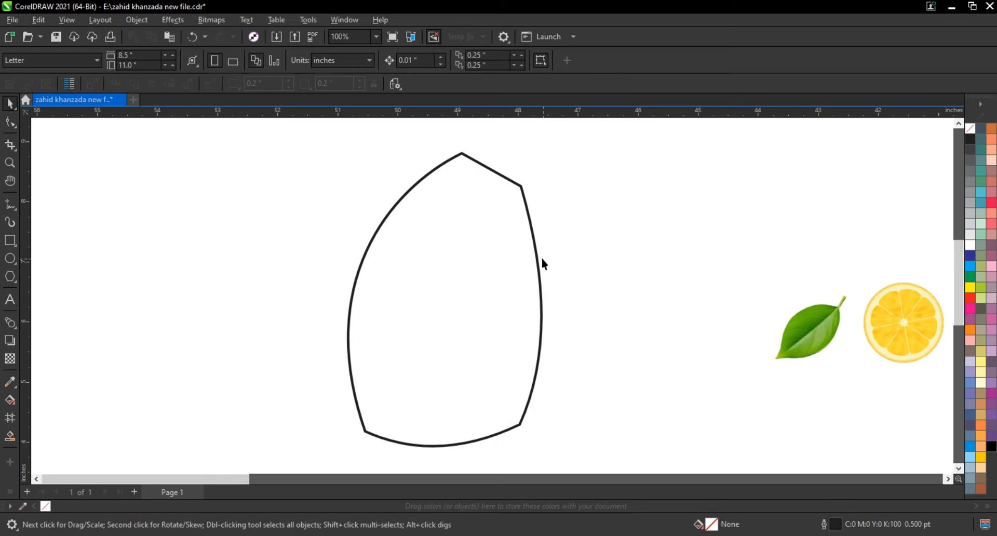
# Set the traced shape's outline width to 1.5 pt.
pyautogui.click(541, 257)
pyautogui.click(417, 64)
pyautogui.click(413, 61)
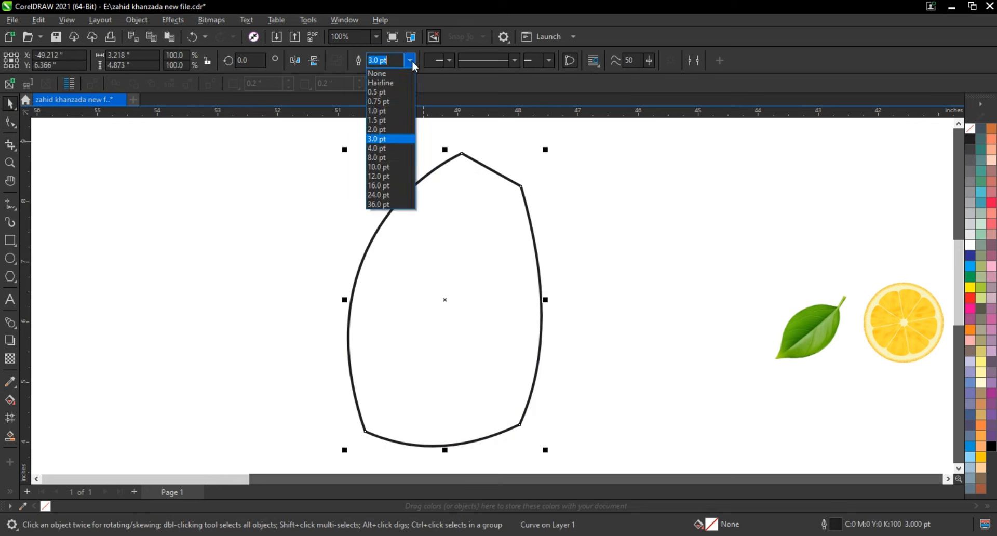
pyautogui.click(391, 122)
pyautogui.click(557, 245)
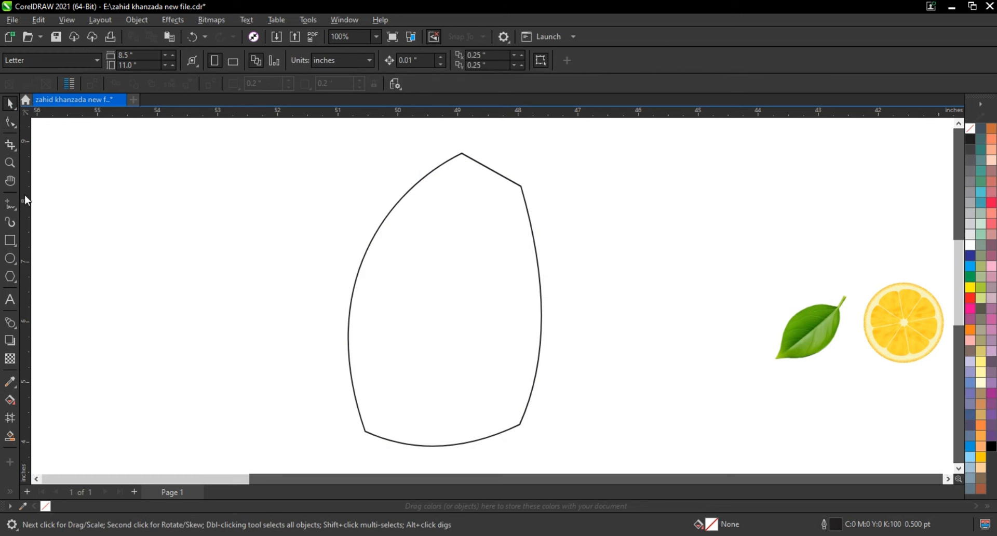
# Draw a thin horizontal rectangle about 3.59 by 0.27 inches across the middle of the traced shape.
pyautogui.click(10, 163)
pyautogui.scroll(-1, 437, 273)
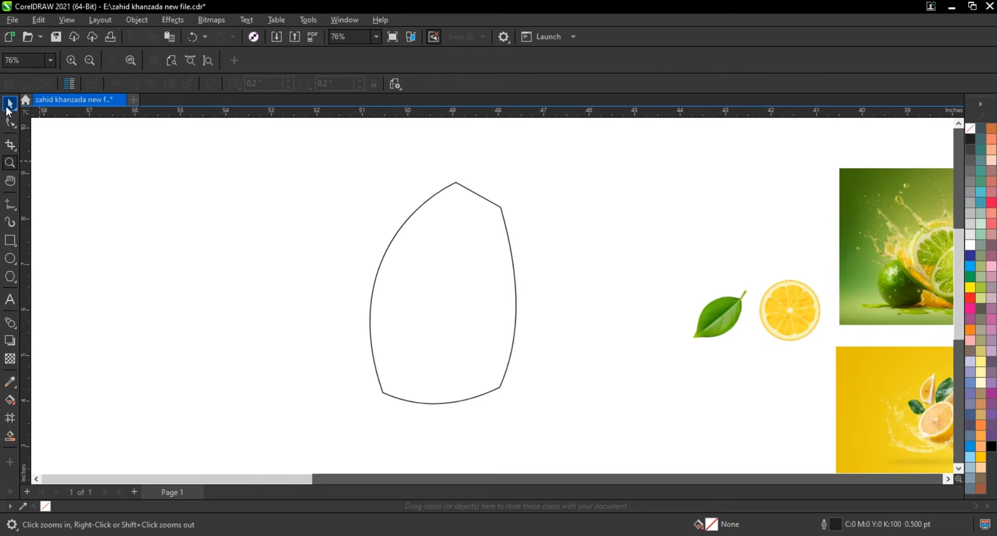
pyautogui.click(9, 105)
pyautogui.click(10, 163)
pyautogui.moveTo(596, 425); pyautogui.dragTo(628, 429)
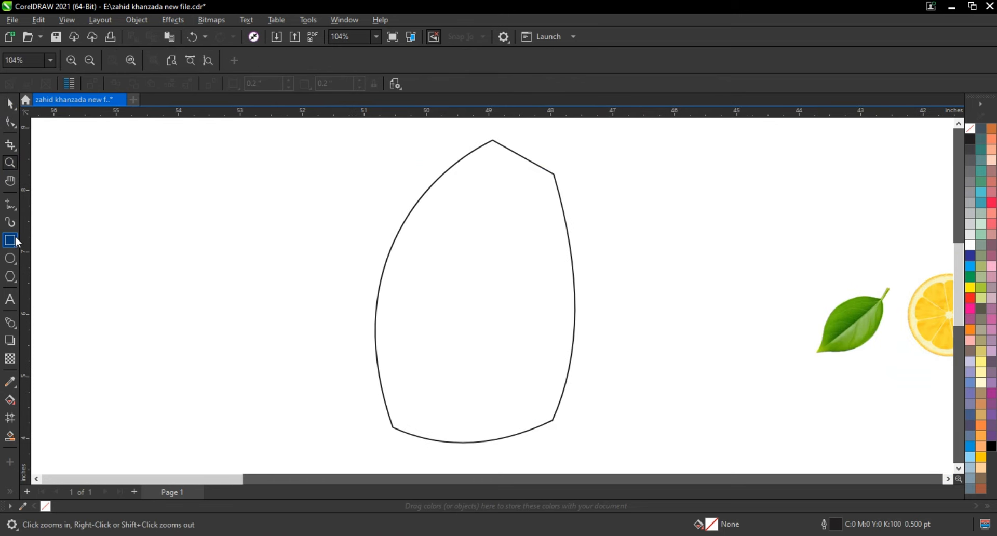
pyautogui.click(9, 240)
pyautogui.moveTo(362, 286); pyautogui.dragTo(586, 302)
# Center the rectangle on the traced shape and shift it slightly down.
pyautogui.click(10, 104)
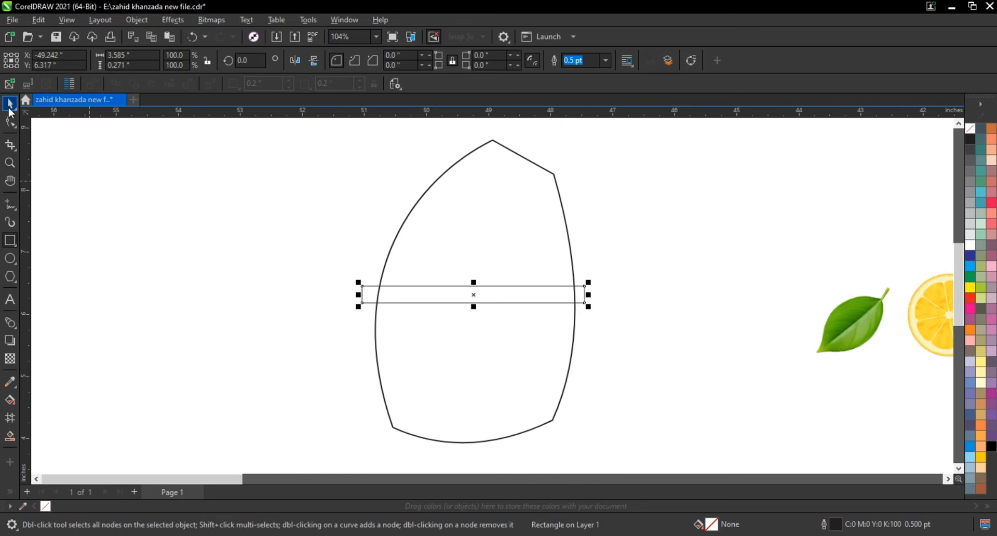
pyautogui.keyDown('shift'); pyautogui.click(534, 240); pyautogui.keyUp('shift')
pyautogui.click(625, 241)
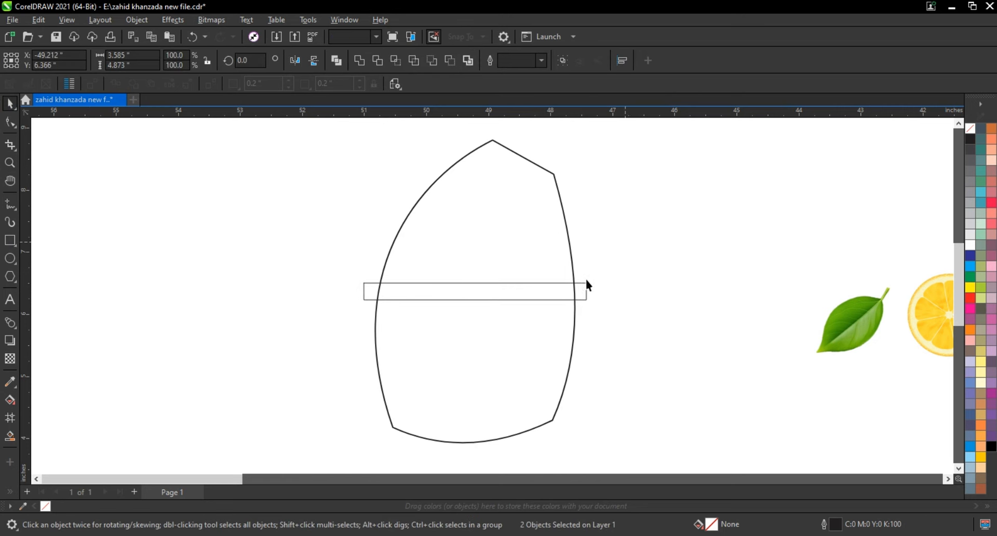
pyautogui.click(582, 289)
pyautogui.moveTo(466, 296); pyautogui.dragTo(471, 311)
pyautogui.click(306, 311)
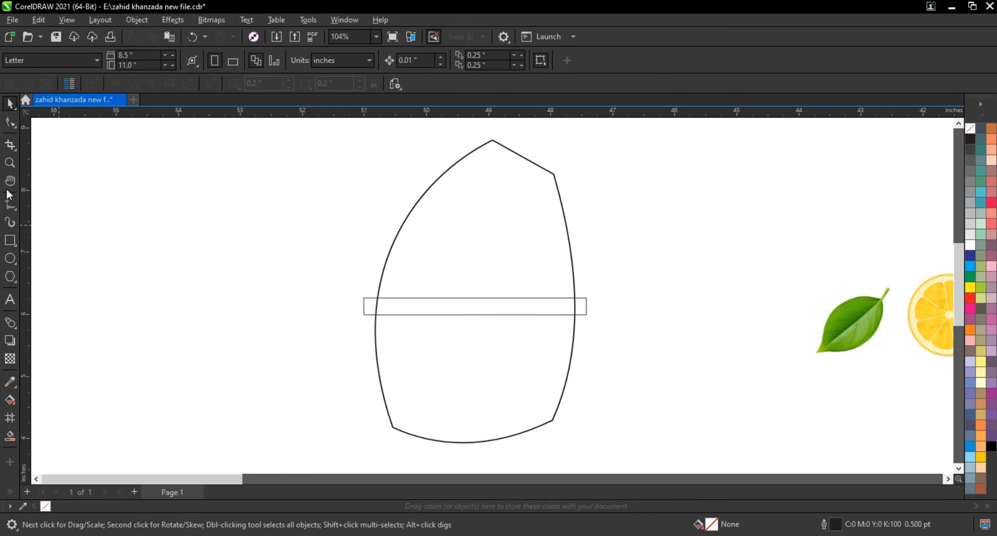
# Draw a circle about 0.49 inches in diameter over the middle of the rectangle.
pyautogui.click(10, 163)
pyautogui.moveTo(475, 307); pyautogui.dragTo(630, 338)
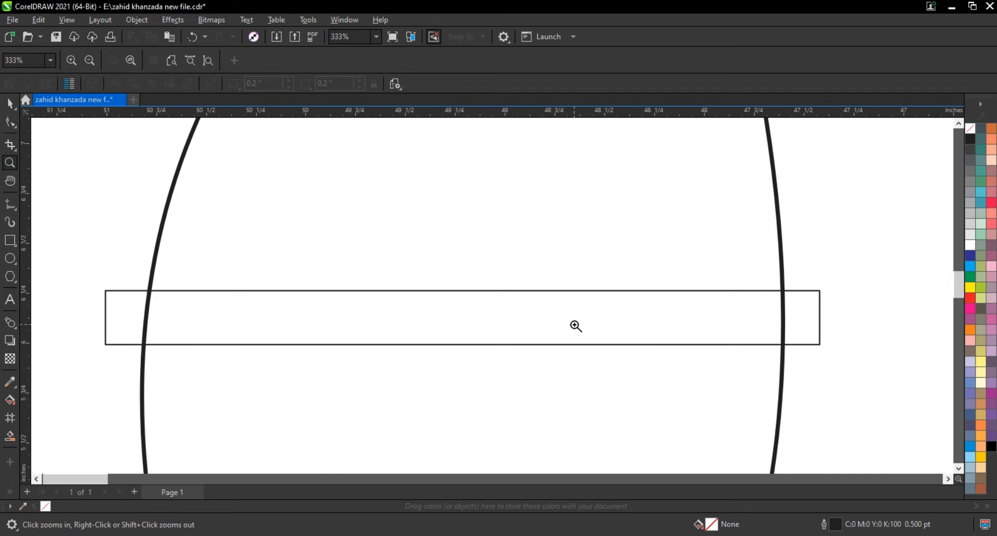
pyautogui.click(9, 258)
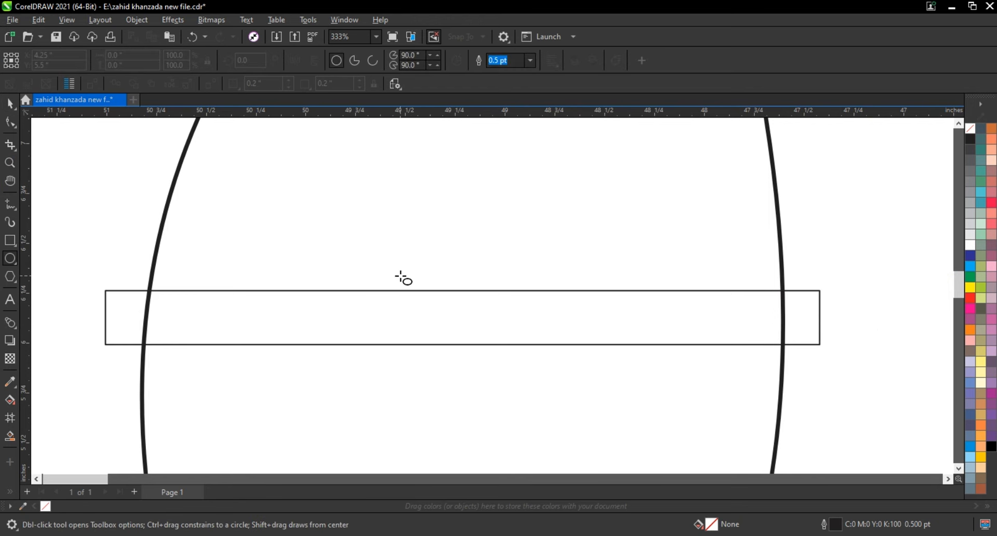
pyautogui.moveTo(392, 274); pyautogui.dragTo(490, 373)
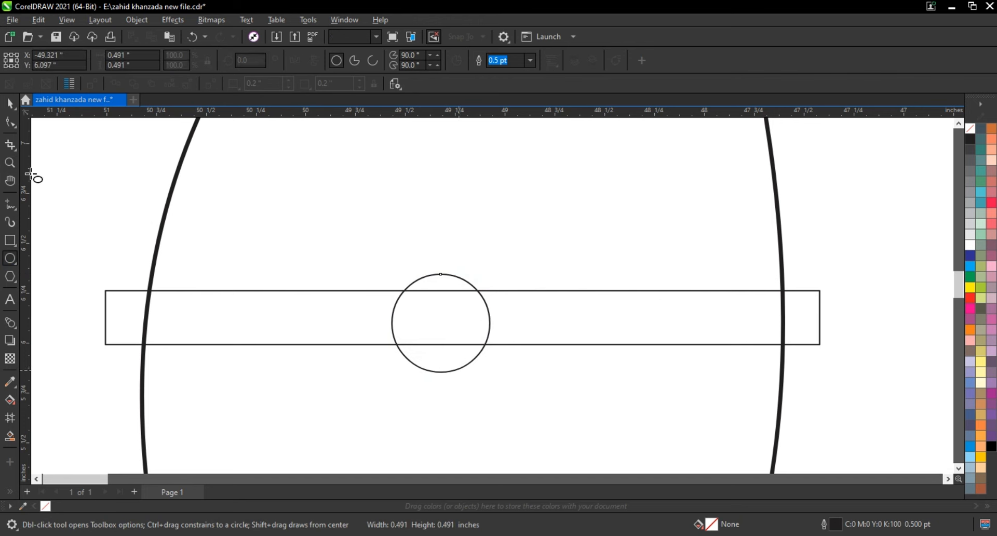
pyautogui.click(10, 103)
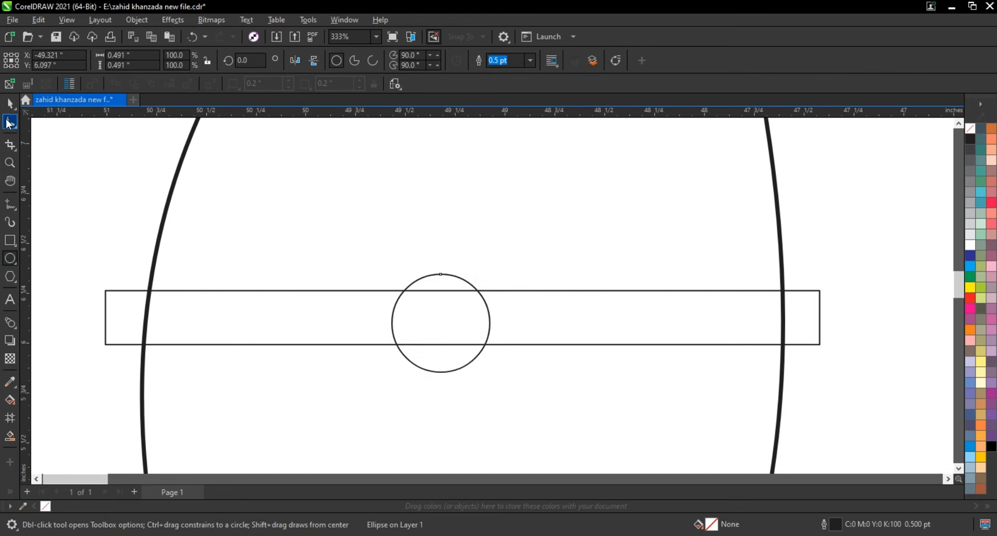
# Center the circle on the rectangle horizontally and vertically and weld the two into one shape.
pyautogui.keyDown('shift'); pyautogui.click(796, 289); pyautogui.keyUp('shift')
pyautogui.press('c')
pyautogui.press('e')
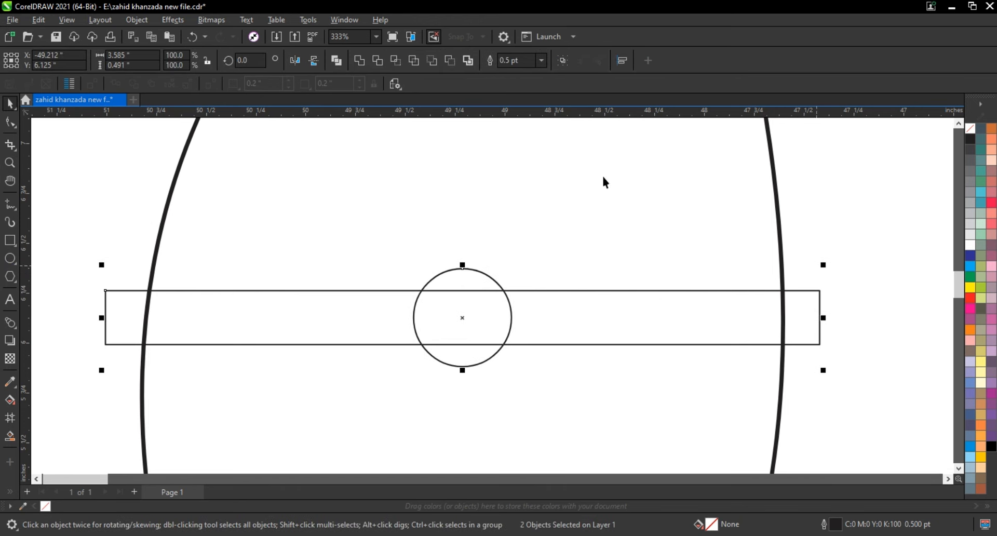
pyautogui.click(362, 61)
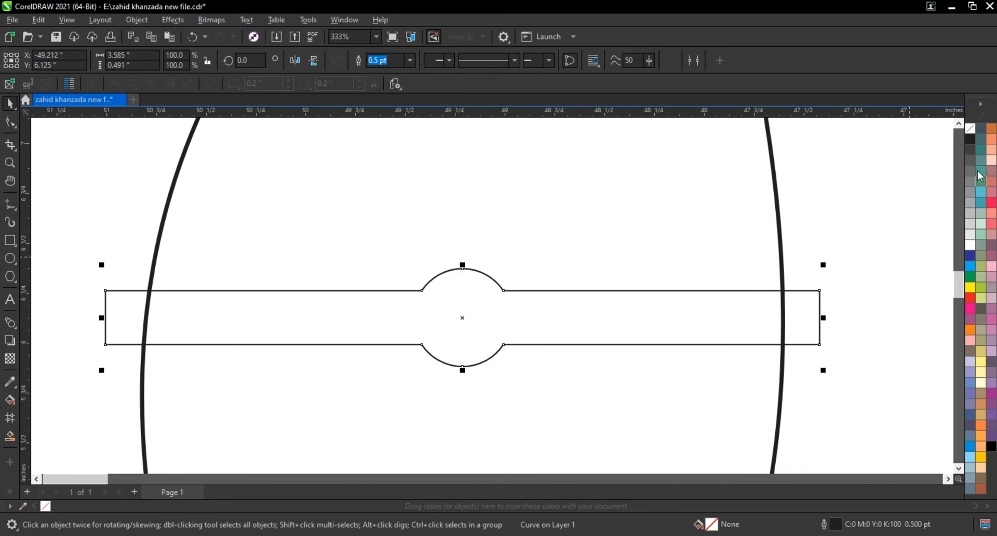
# Fill the welded band with 40% black gray.
pyautogui.click(992, 446)
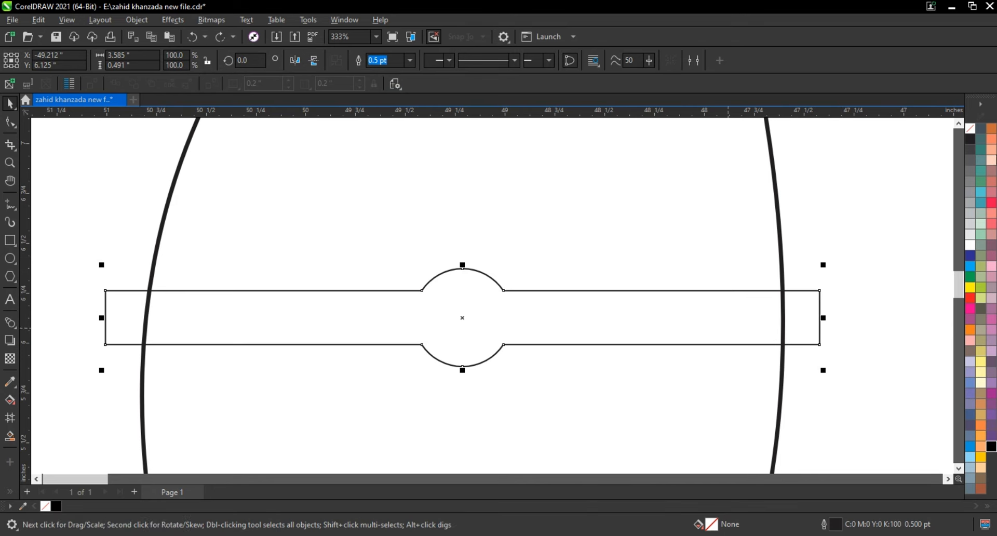
pyautogui.click(970, 182)
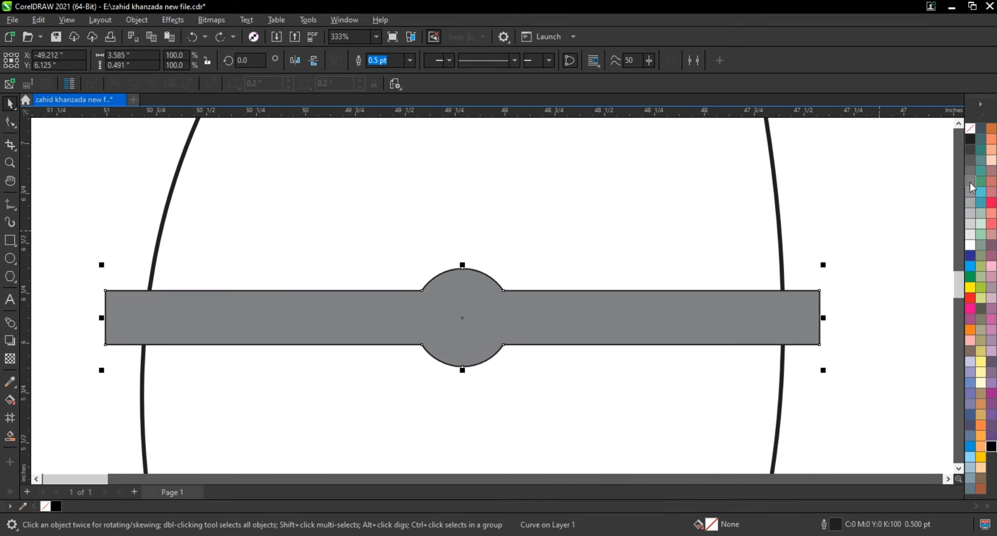
pyautogui.click(971, 202)
# Apply a linear fountain fill along the length of the welded band with 40% black gray at both ends.
pyautogui.press('g')
pyautogui.moveTo(181, 323); pyautogui.dragTo(392, 321)
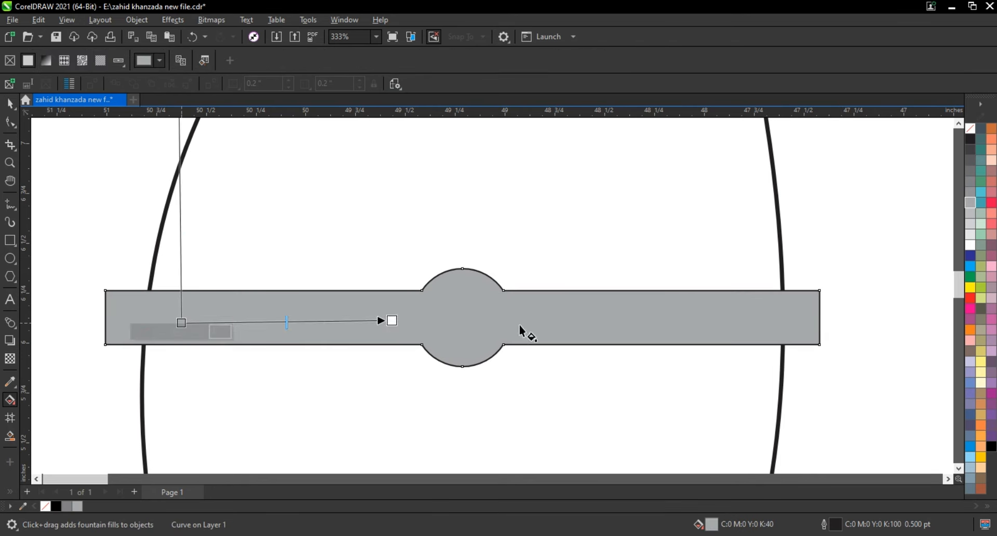
pyautogui.moveTo(521, 330); pyautogui.dragTo(756, 324)
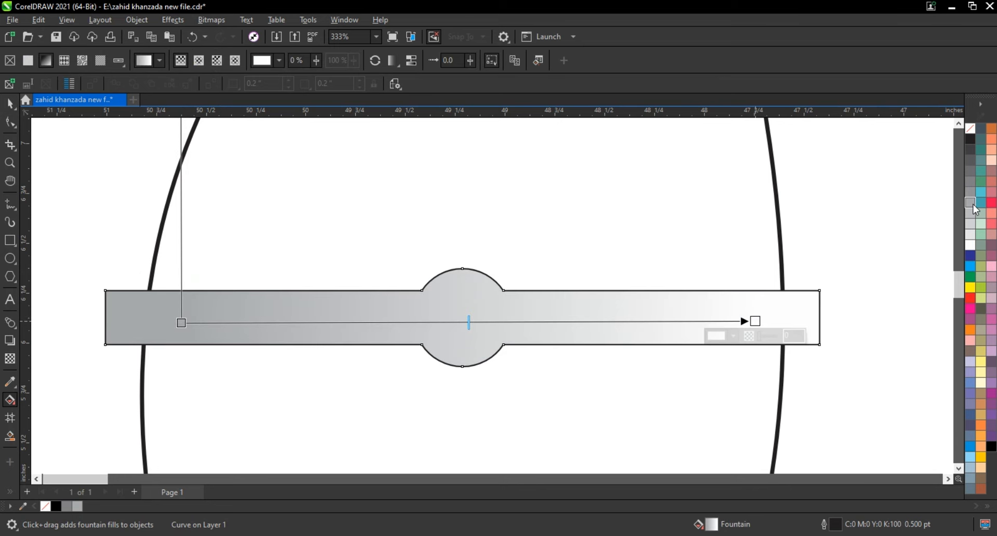
pyautogui.moveTo(975, 209); pyautogui.dragTo(755, 321)
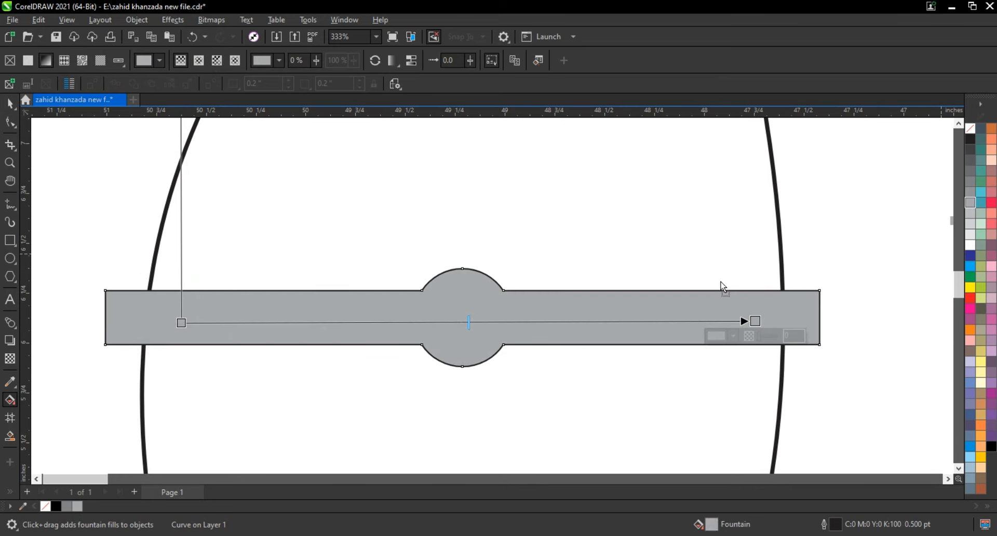
# Add three gray and four white color nodes to the band's gradient so gray and white alternate along its length.
pyautogui.doubleClick(606, 321)
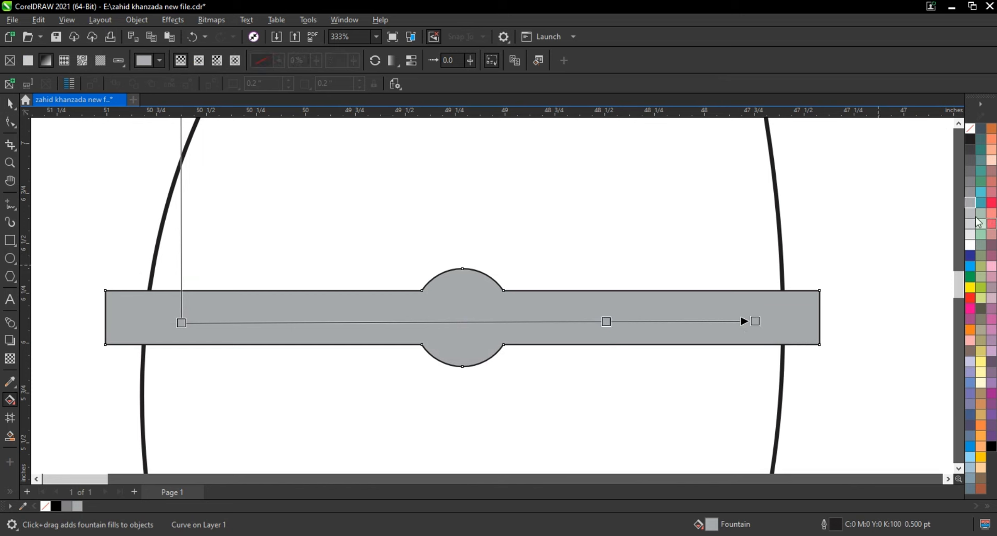
pyautogui.doubleClick(470, 324)
pyautogui.doubleClick(314, 322)
pyautogui.moveTo(674, 322); pyautogui.dragTo(675, 321)
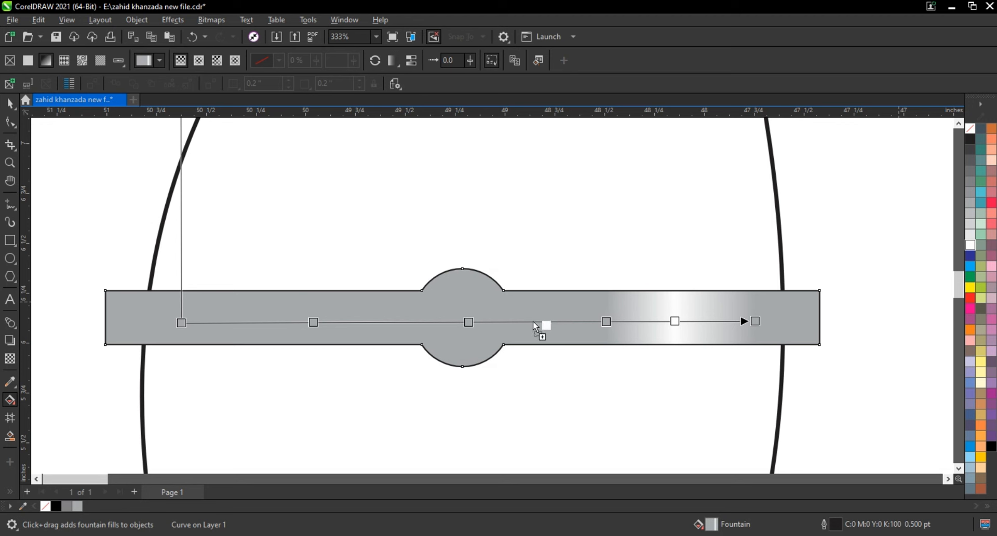
pyautogui.moveTo(533, 322); pyautogui.dragTo(533, 322)
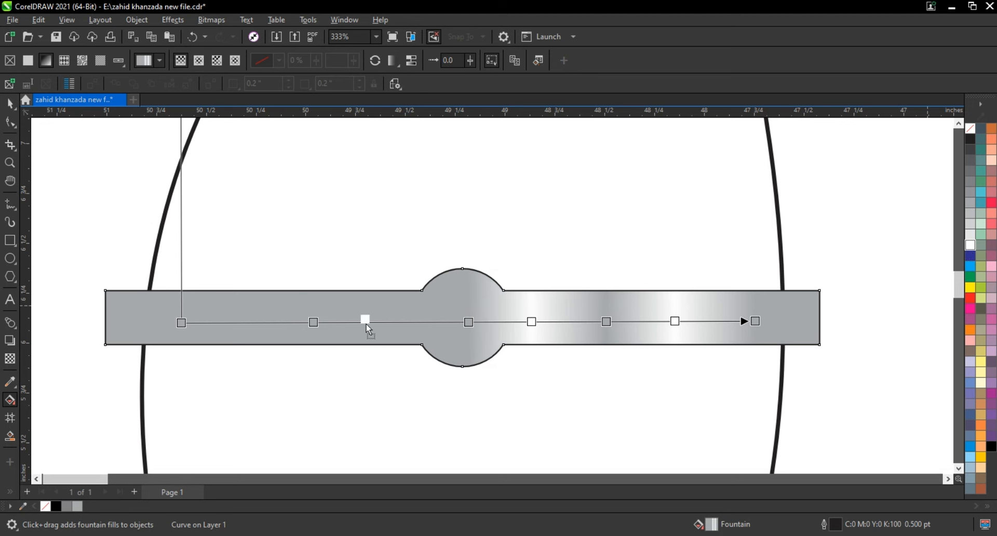
pyautogui.moveTo(383, 325); pyautogui.dragTo(382, 323)
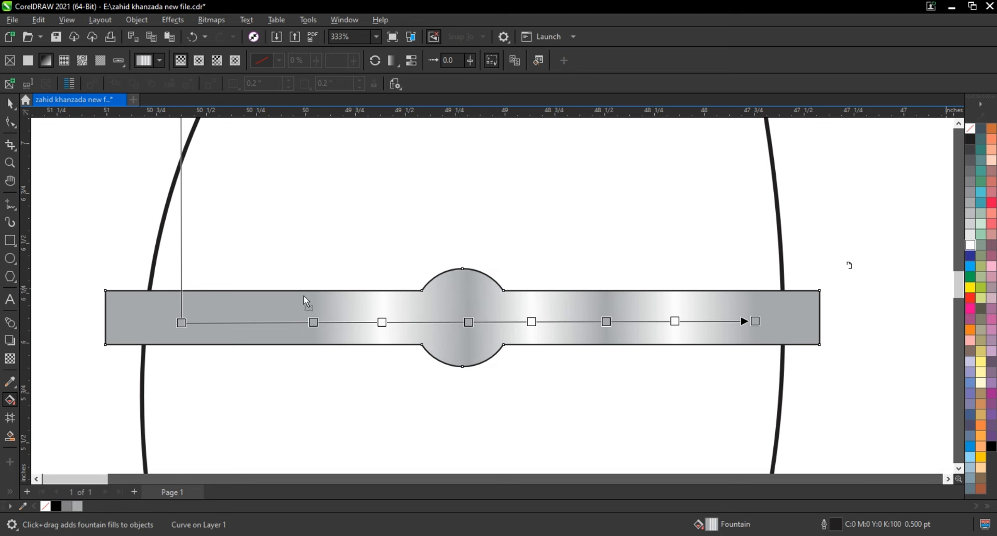
pyautogui.moveTo(229, 322); pyautogui.dragTo(129, 320)
# Tilt the band's gradient slightly and extend it past both ends of the band.
pyautogui.moveTo(775, 179); pyautogui.dragTo(106, 362)
pyautogui.scroll(-3, 482, 298)
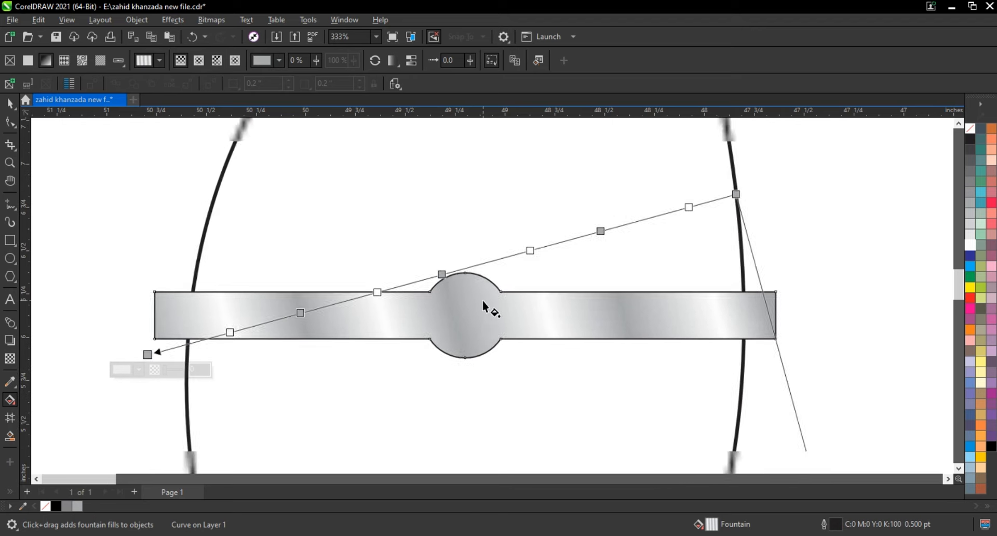
pyautogui.moveTo(634, 248); pyautogui.dragTo(682, 296)
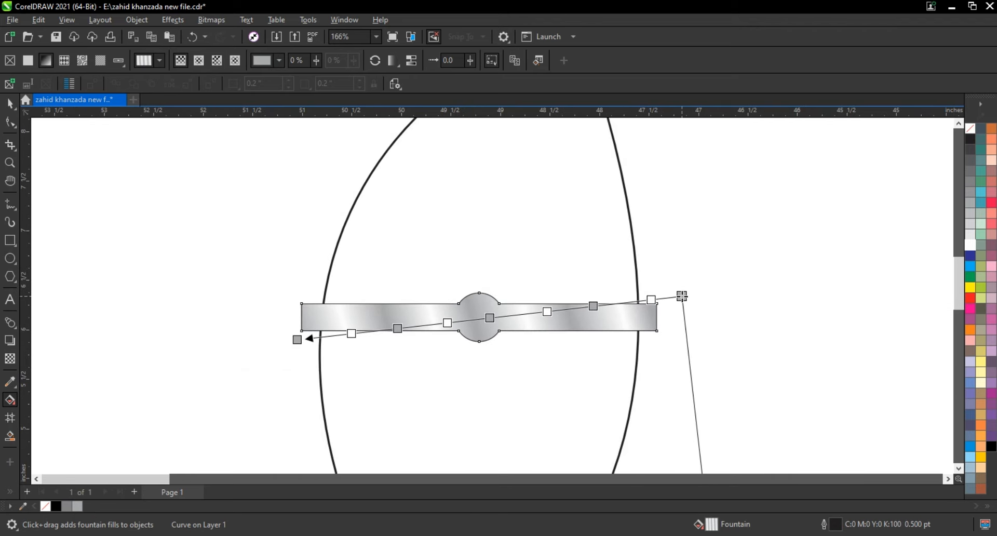
pyautogui.click(297, 340)
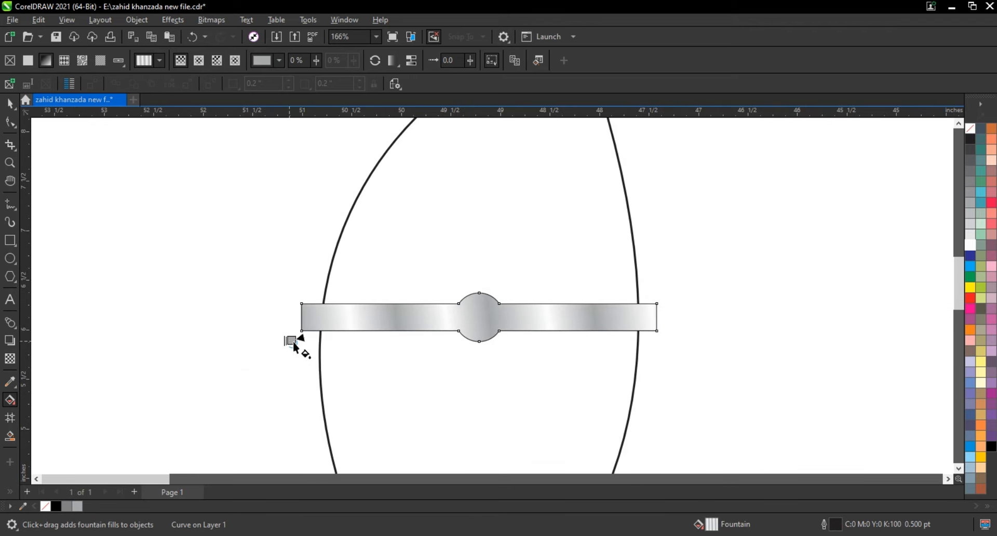
pyautogui.moveTo(297, 340); pyautogui.dragTo(162, 362)
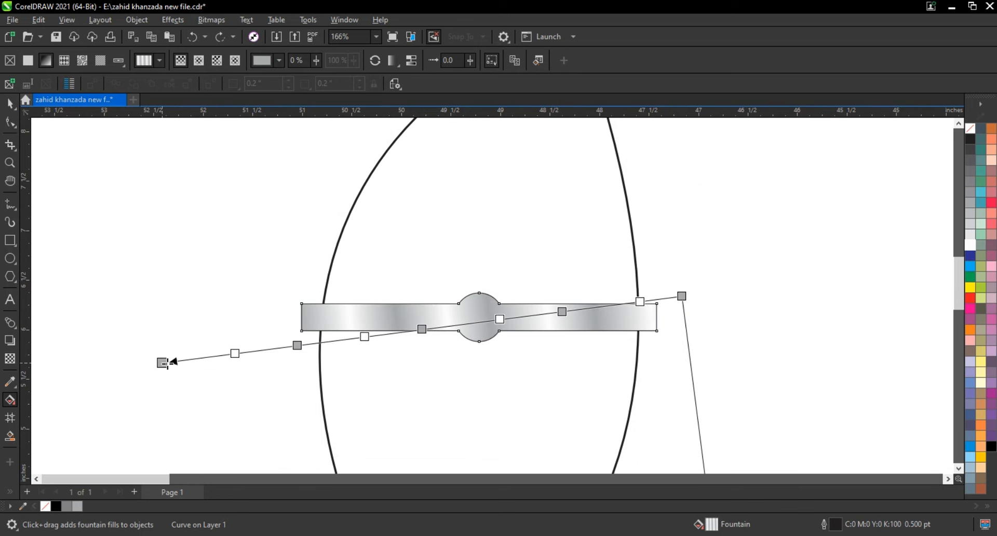
pyautogui.moveTo(682, 296); pyautogui.dragTo(706, 282)
pyautogui.click(11, 103)
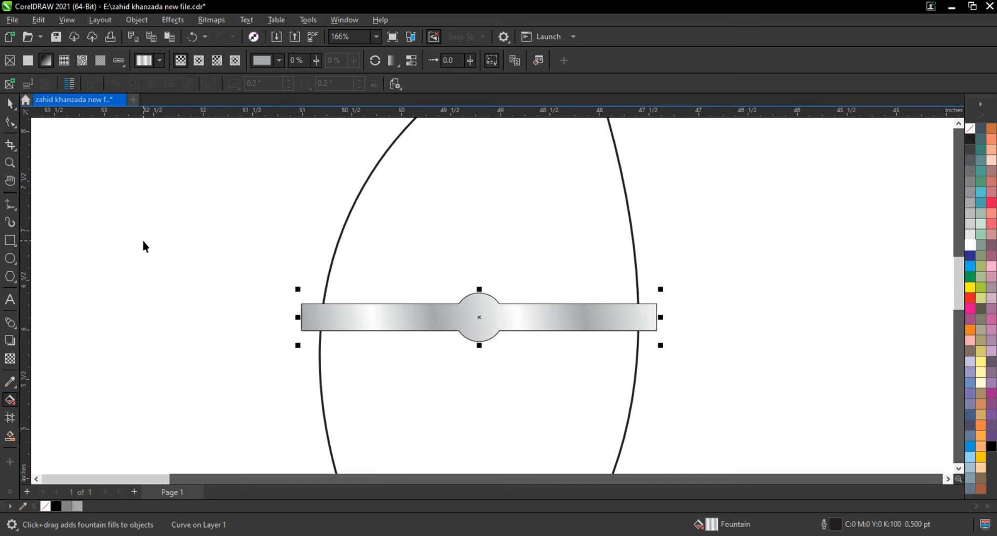
# Add a one-step outside contour with a 0.03-inch offset to the band and break the contour apart.
pyautogui.hotkey('shift', 'F2')
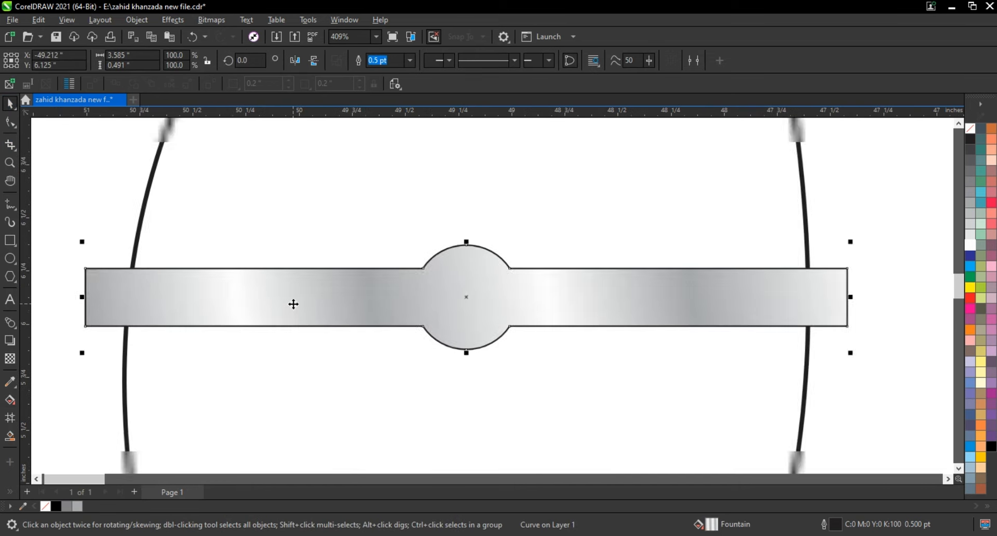
pyautogui.click(10, 325)
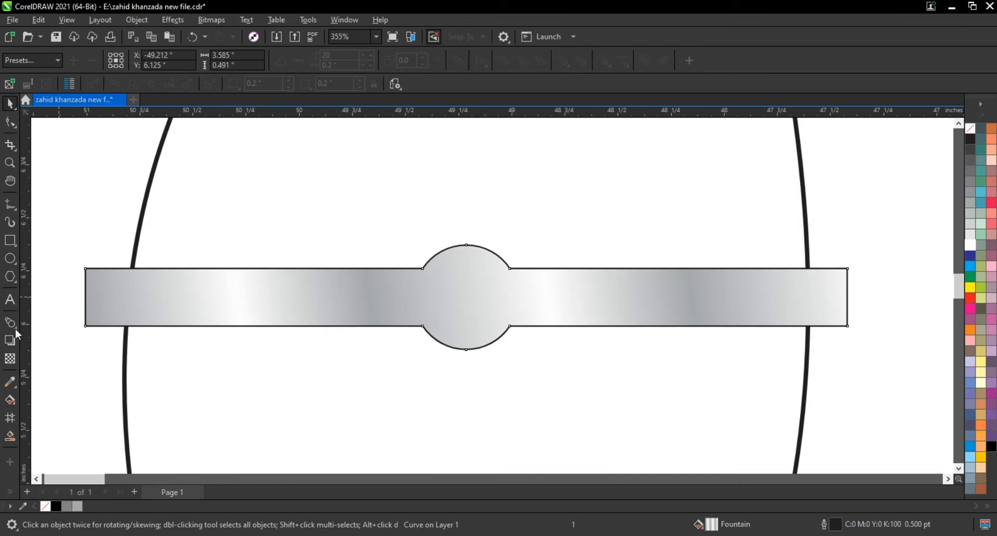
pyautogui.click(10, 327)
pyautogui.click(32, 336)
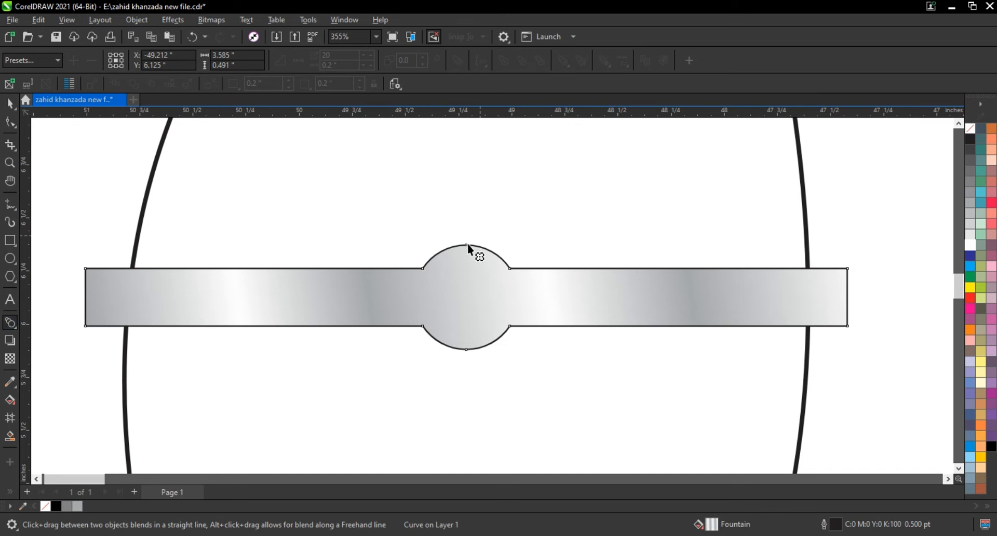
pyautogui.moveTo(467, 244); pyautogui.dragTo(468, 243)
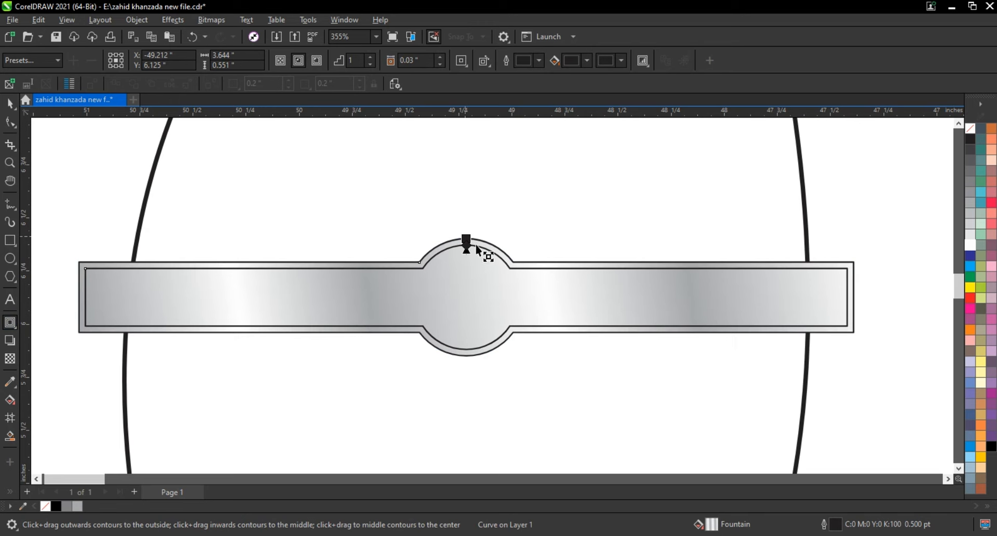
pyautogui.press('space')
pyautogui.click(137, 19)
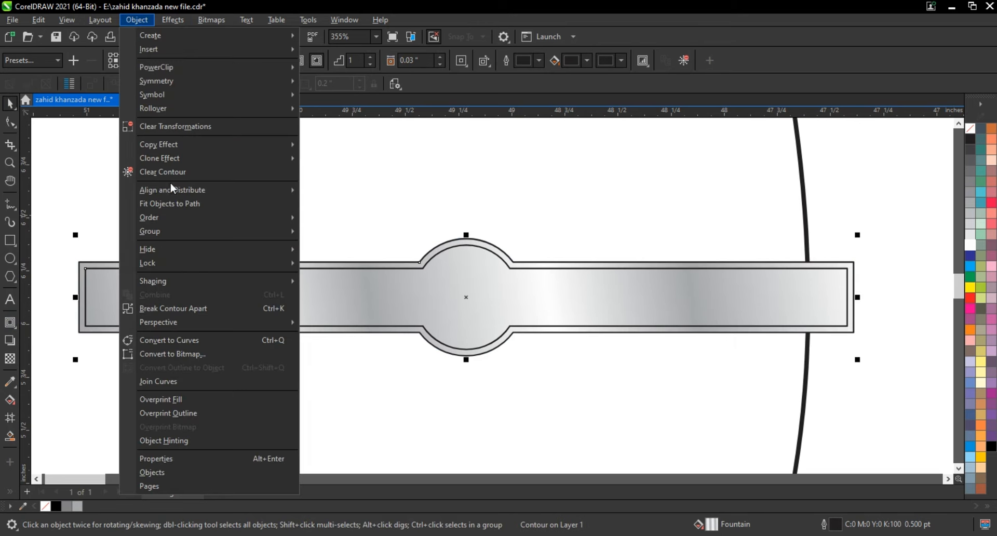
pyautogui.click(186, 304)
pyautogui.click(108, 244)
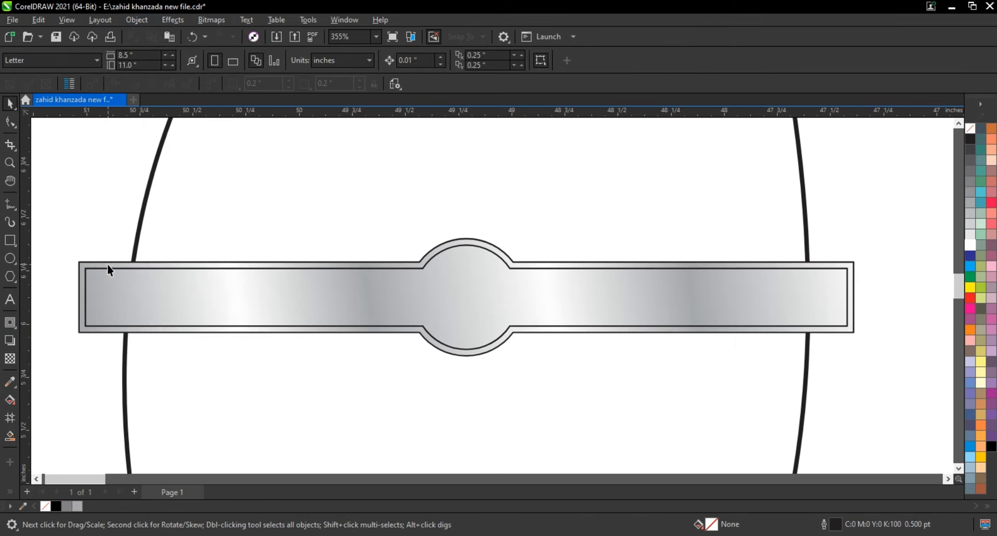
# Fill the outer contour shape with a linear gradient running from orange at the bottom to golden yellow at the top.
pyautogui.click(107, 264)
pyautogui.click(970, 331)
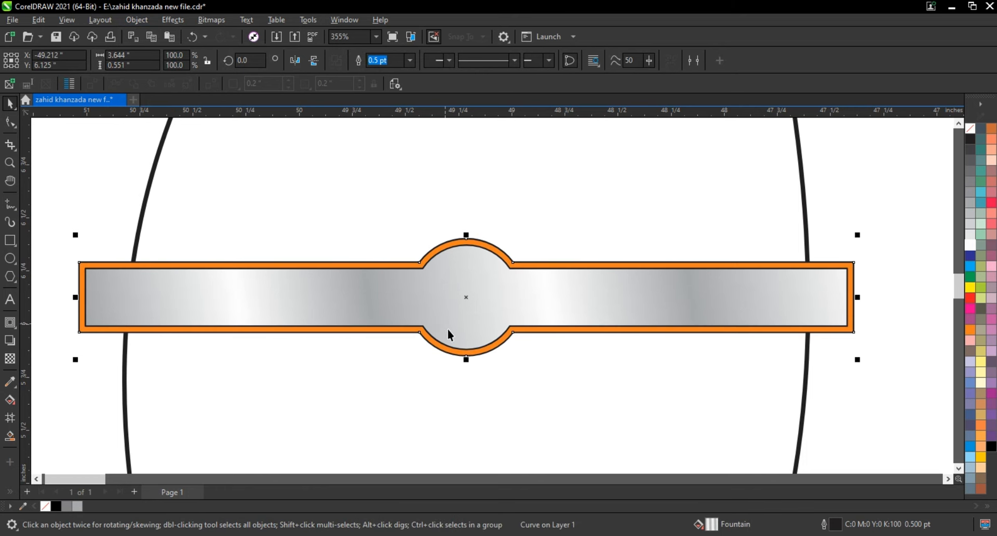
pyautogui.press('g')
pyautogui.moveTo(452, 345); pyautogui.dragTo(459, 262)
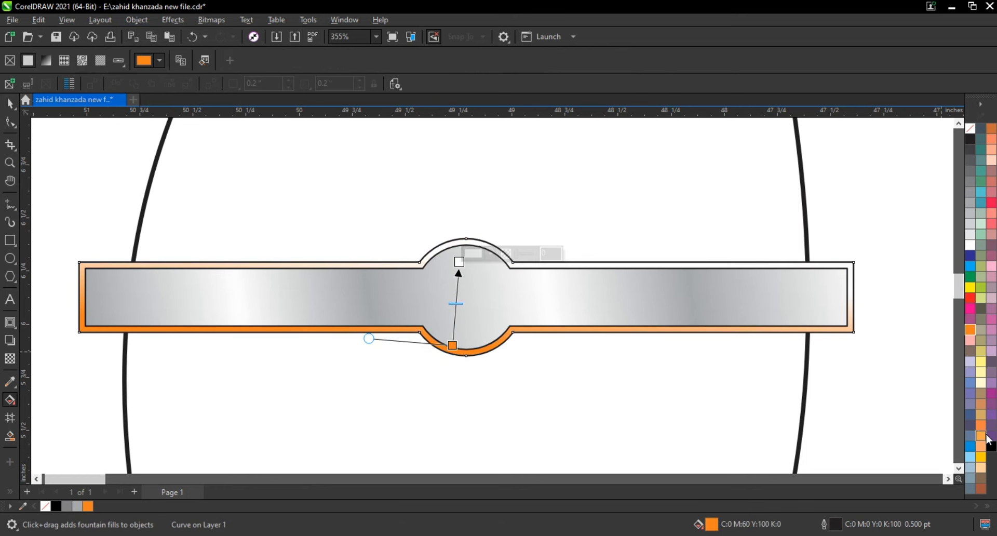
pyautogui.moveTo(981, 462); pyautogui.dragTo(462, 257)
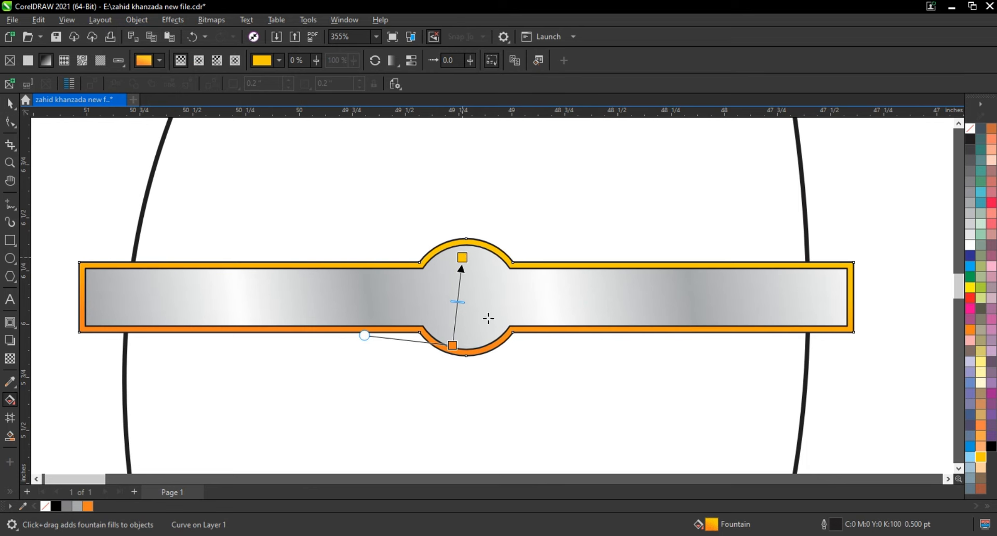
pyautogui.moveTo(451, 345); pyautogui.dragTo(450, 356)
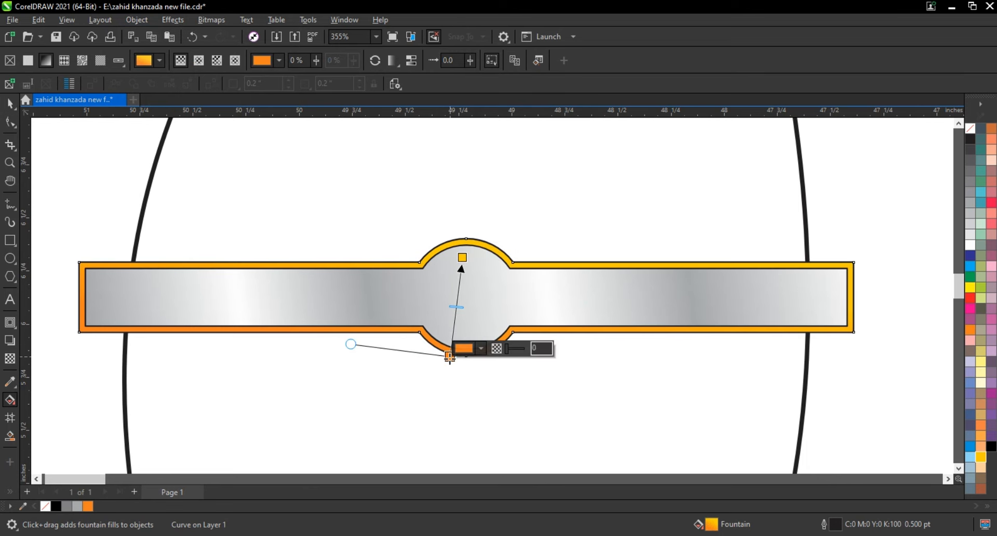
pyautogui.click(8, 106)
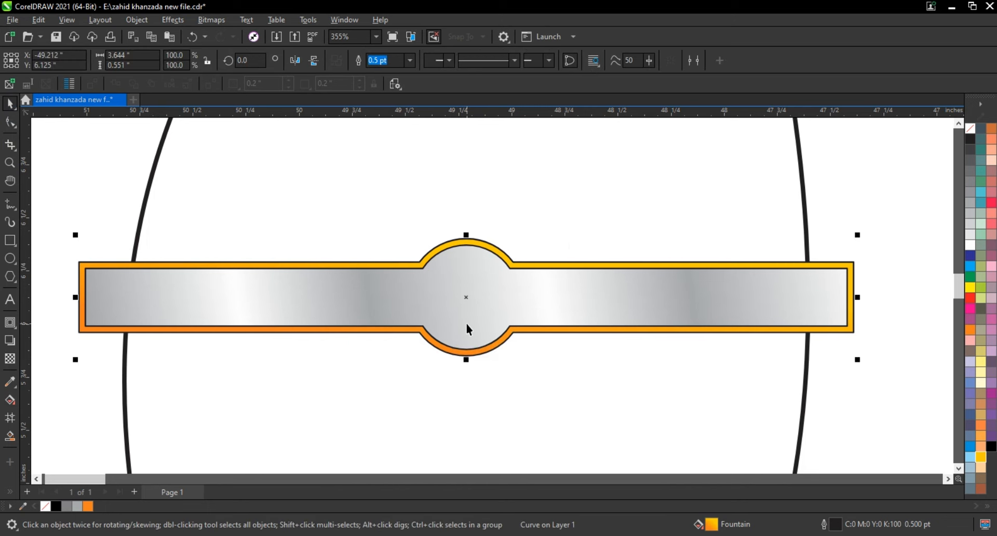
# Remove the outlines from both the silver band and its orange-yellow border shape.
pyautogui.scroll(-2, 467, 328)
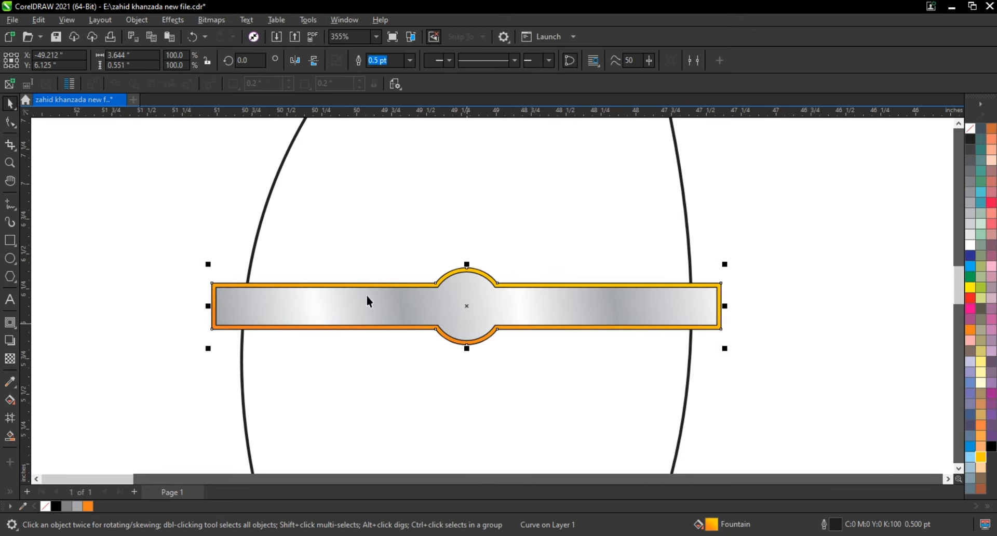
pyautogui.moveTo(130, 236); pyautogui.dragTo(789, 357)
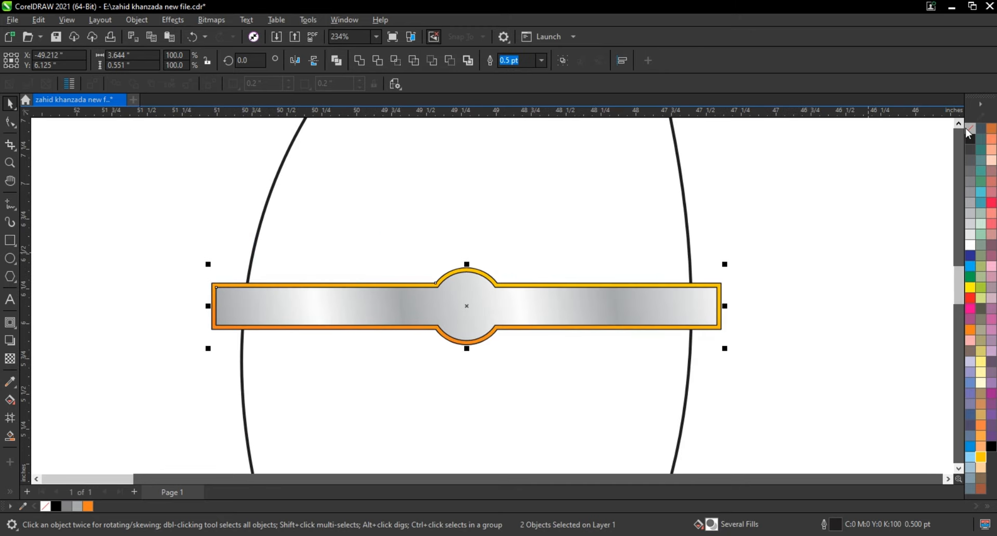
pyautogui.rightClick(969, 133)
pyautogui.click(951, 137)
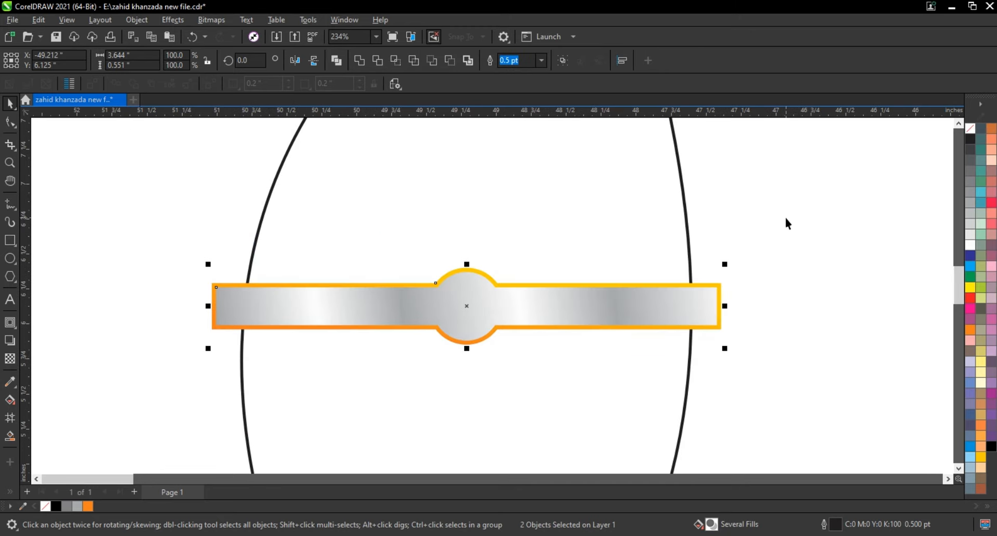
pyautogui.click(742, 244)
# Move the bordered band off the traced shape into the empty space on its left side.
pyautogui.scroll(-5, 693, 281)
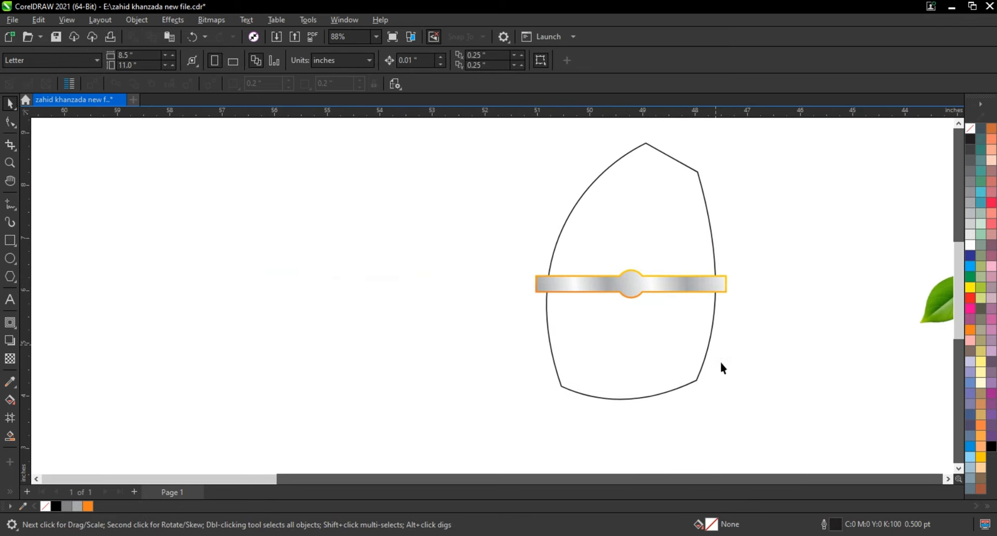
pyautogui.moveTo(519, 195); pyautogui.dragTo(460, 130)
pyautogui.hotkey('shift', 'F2')
pyautogui.click(718, 213)
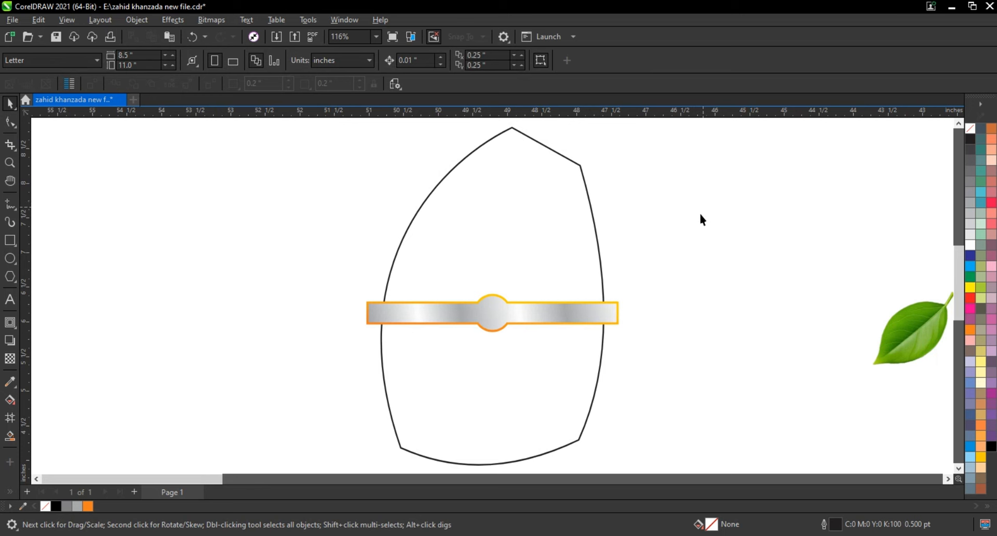
pyautogui.moveTo(487, 314); pyautogui.dragTo(215, 321)
pyautogui.click(247, 374)
# Draw a straight horizontal line about 3.8 inches long across the middle of the traced shape.
pyautogui.click(10, 204)
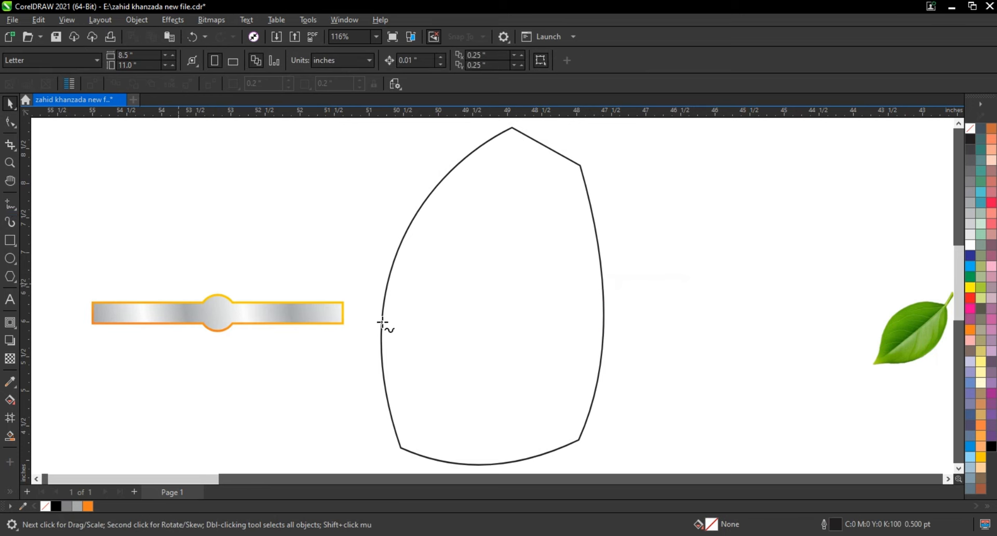
pyautogui.click(353, 314)
pyautogui.click(626, 314)
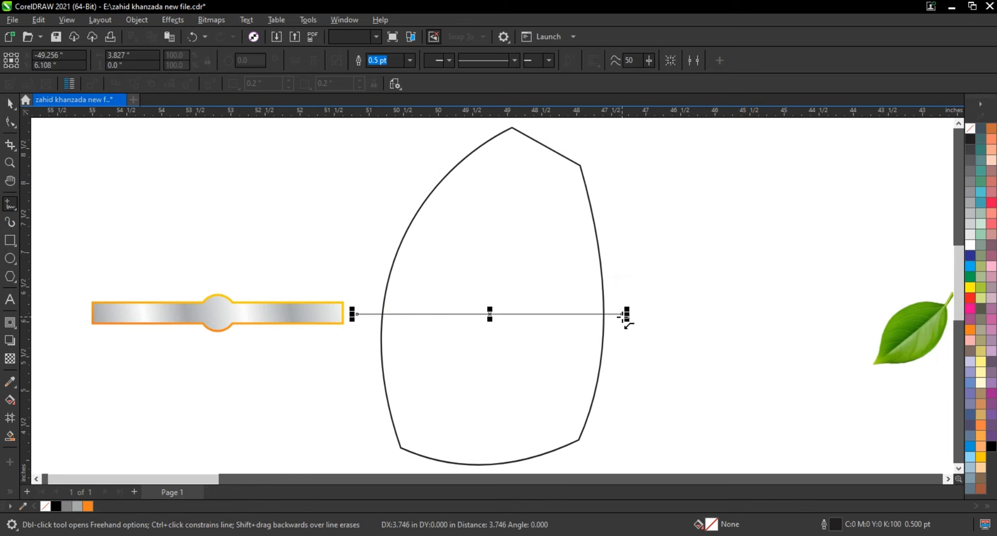
# Smart-fill the part of the traced shape above the line with blue and delete the dividing line.
pyautogui.click(9, 436)
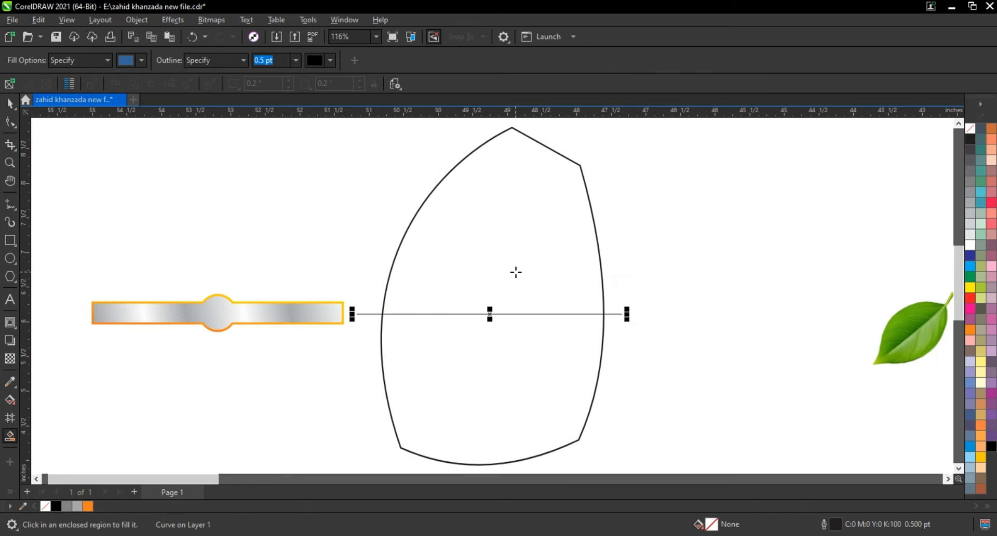
pyautogui.click(514, 271)
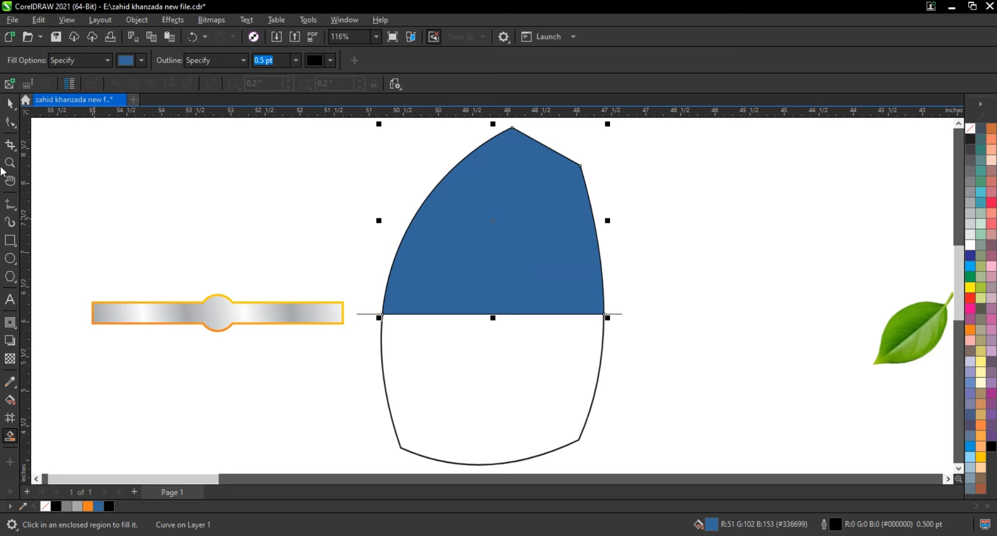
pyautogui.click(10, 104)
pyautogui.click(622, 314)
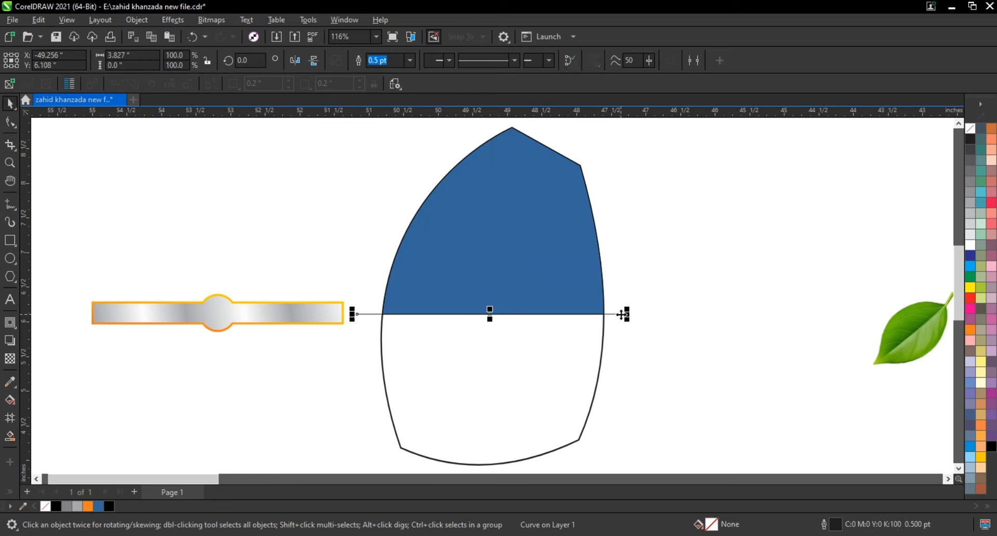
pyautogui.press('Delete')
# Center the bordered band horizontally on the traced shape and bring it to the front.
pyautogui.moveTo(371, 361); pyautogui.dragTo(372, 361)
pyautogui.keyDown('shift'); pyautogui.click(460, 325); pyautogui.keyUp('shift')
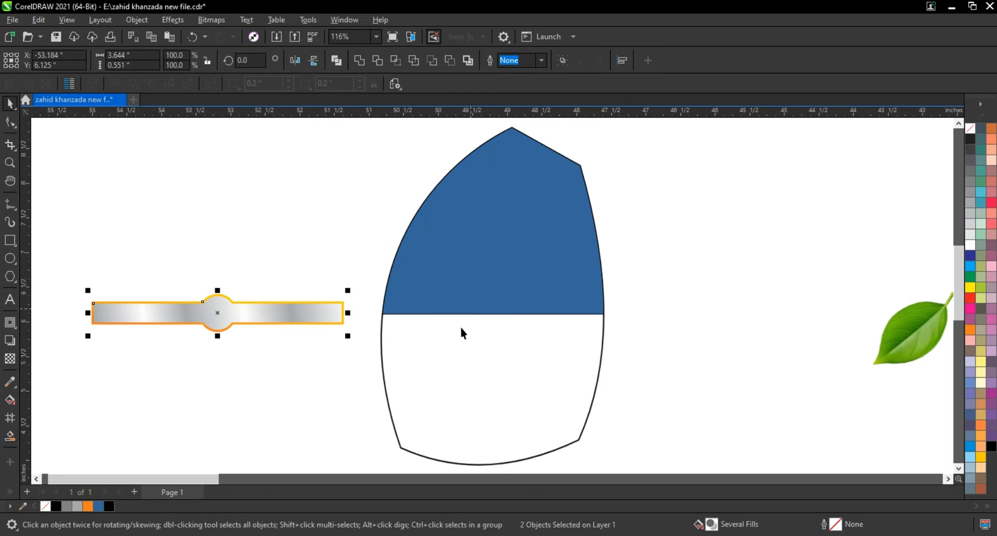
pyautogui.press('c')
pyautogui.click(338, 343)
pyautogui.moveTo(327, 278); pyautogui.dragTo(642, 347)
pyautogui.hotkey('shift', 'pageup')
pyautogui.click(642, 347)
# Fill the upper section of the traced shape with orange.
pyautogui.click(573, 273)
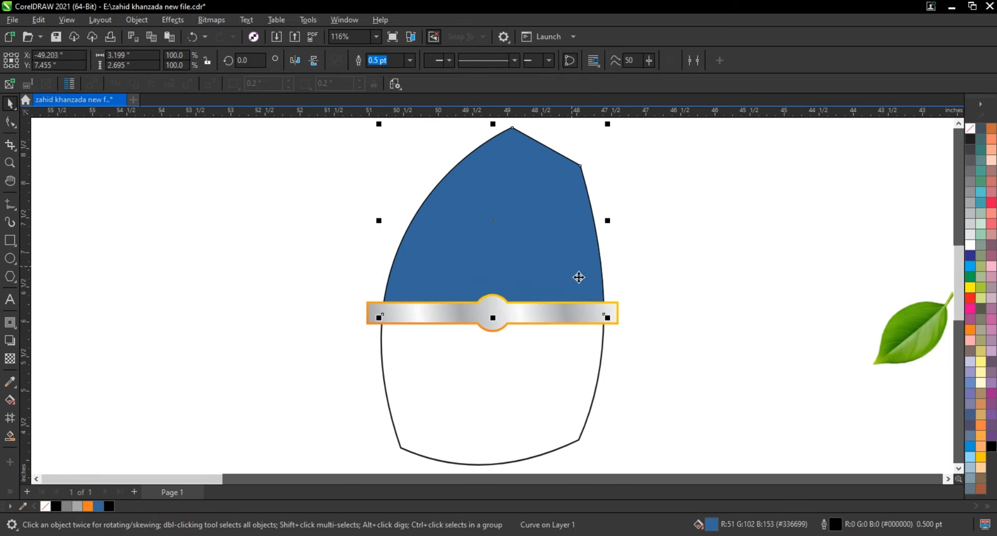
pyautogui.click(970, 331)
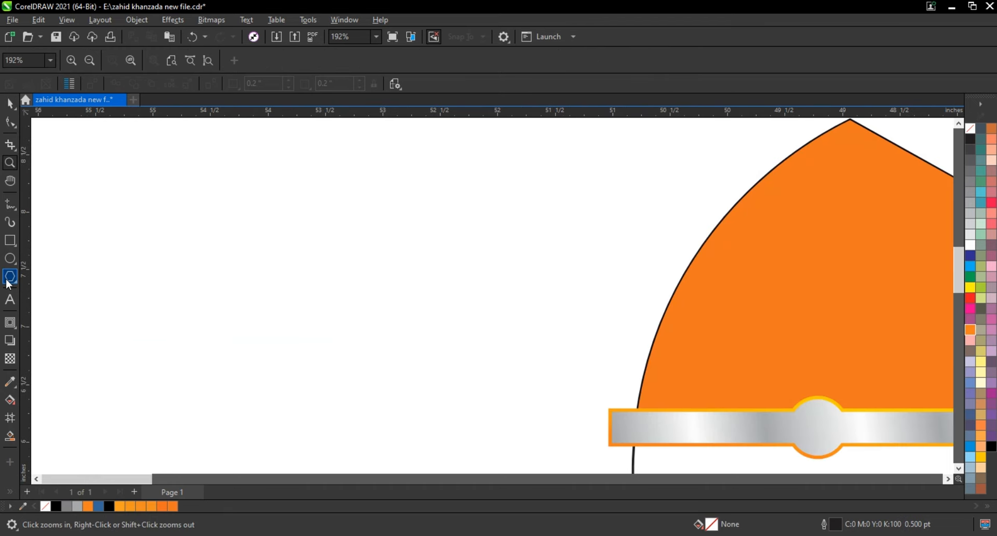
# Draw a downward-pointing three-sided polygon about 1.49 by 1.29 inches in the empty space beside the traced shape.
pyautogui.click(9, 279)
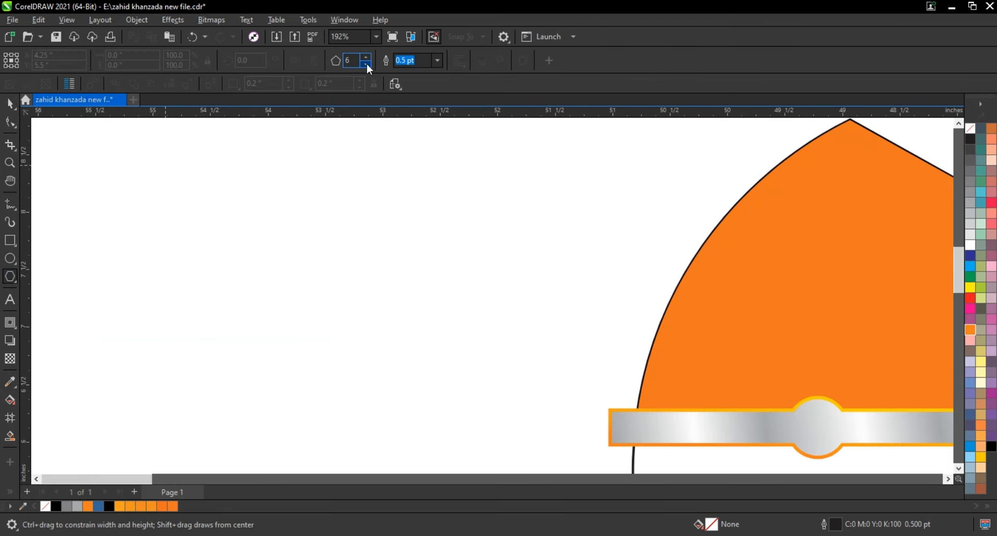
pyautogui.click(367, 64)
pyautogui.moveTo(301, 217); pyautogui.dragTo(340, 308)
pyautogui.press('space')
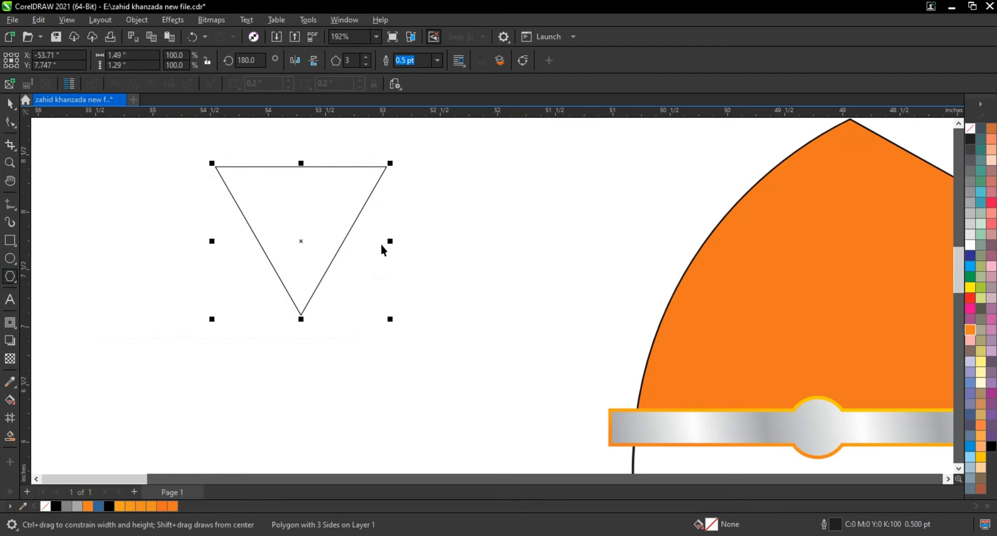
# Reshape the triangle into a thin spike about 0.21 by 2.06 inches with a narrower copy centered inside it.
pyautogui.moveTo(390, 242); pyautogui.dragTo(315, 236)
pyautogui.moveTo(313, 243); pyautogui.dragTo(310, 241)
pyautogui.rightClick(310, 241)
pyautogui.moveTo(257, 154); pyautogui.dragTo(300, 408)
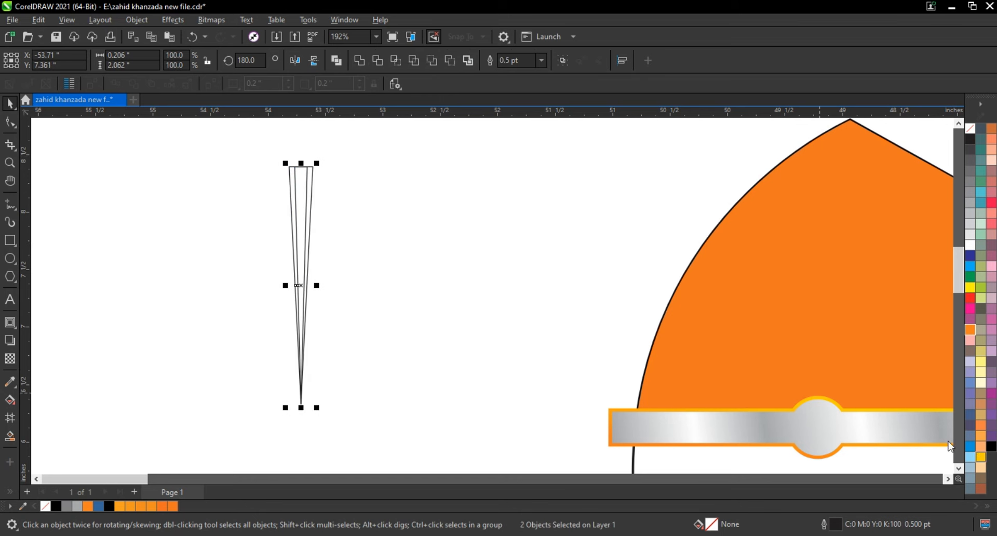
# Fill both spikes with golden yellow (C0 M20 Y100 K0) and fade them toward the wide end with a fountain transparency.
pyautogui.click(981, 457)
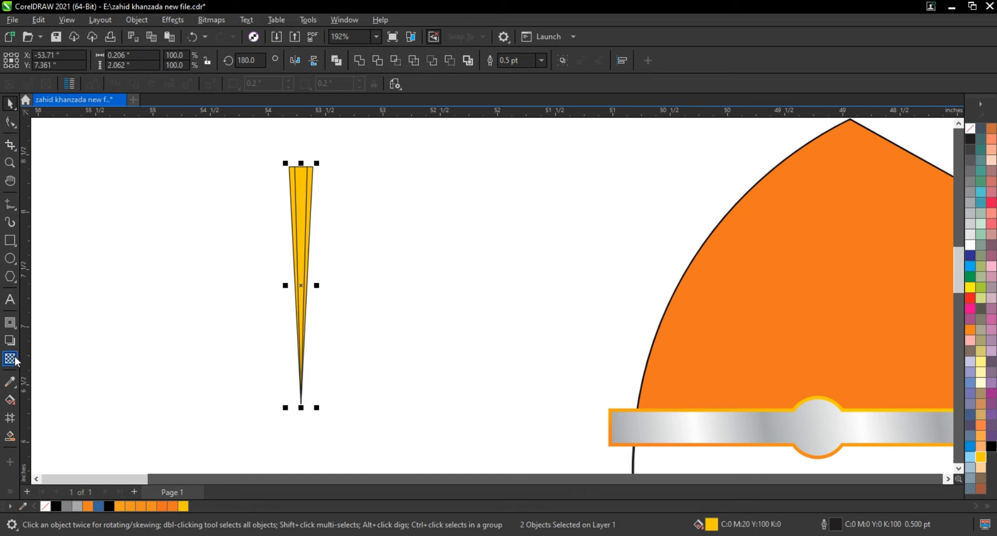
pyautogui.click(12, 358)
pyautogui.moveTo(300, 351); pyautogui.dragTo(296, 178)
pyautogui.click(10, 103)
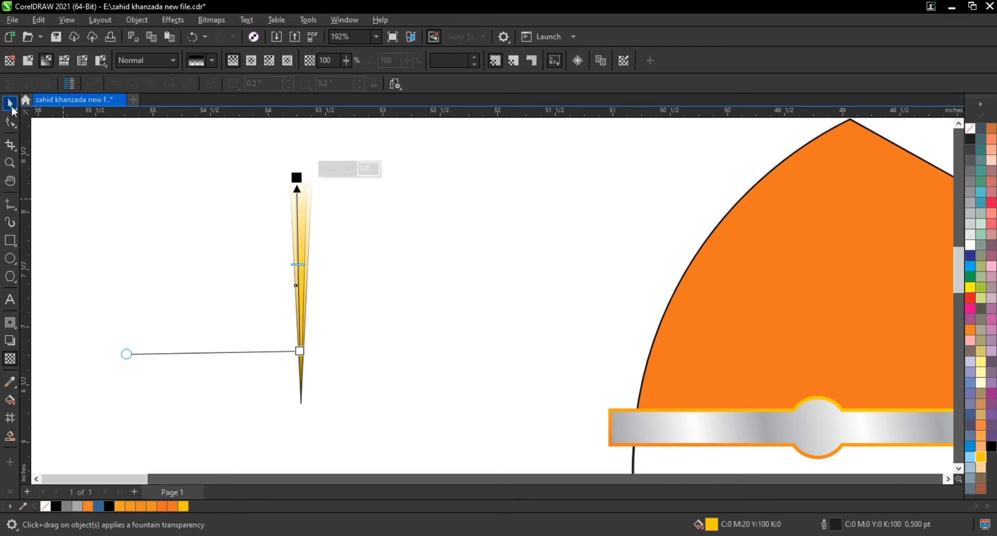
# Remove the outline from both spikes.
pyautogui.rightClick(971, 133)
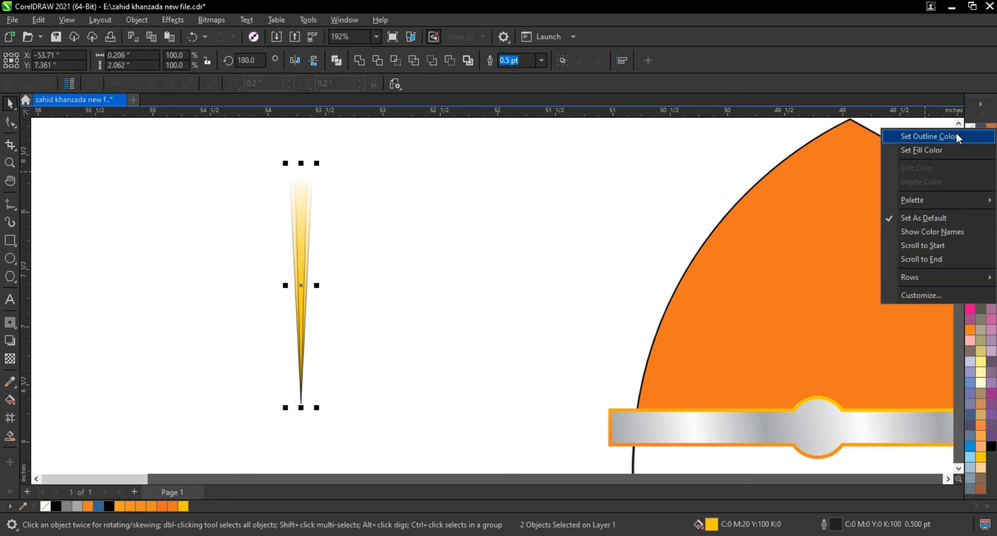
pyautogui.click(956, 134)
pyautogui.click(352, 245)
# Adjust the spikes to about 0.286 inches wide overall with a white inner spike, and group them.
pyautogui.click(304, 228)
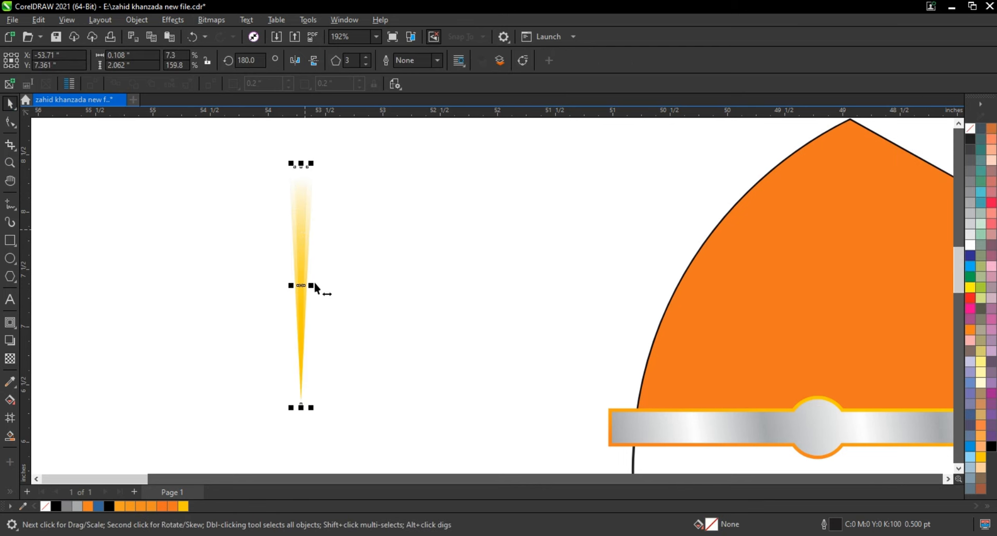
pyautogui.moveTo(314, 282); pyautogui.dragTo(312, 288)
pyautogui.click(334, 265)
pyautogui.click(302, 218)
pyautogui.moveTo(301, 163); pyautogui.dragTo(302, 180)
pyautogui.click(328, 264)
pyautogui.hotkey('ctrl', 'z')
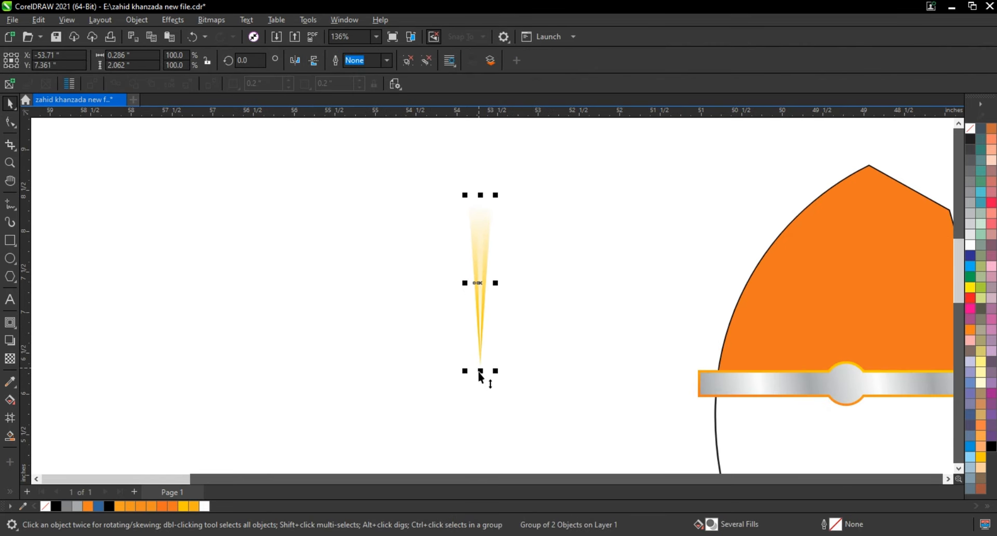
# Add a vertically mirrored copy of the spike below its tip and group both into a double ray about 3.77 inches tall.
pyautogui.moveTo(479, 371); pyautogui.dragTo(481, 365)
pyautogui.moveTo(480, 202); pyautogui.dragTo(467, 388)
pyautogui.rightClick(468, 388)
pyautogui.keyDown('shift'); pyautogui.click(481, 279); pyautogui.keyUp('shift')
pyautogui.hotkey('ctrl', 'g')
# Make a copy of the double ray rotated 15 degrees clockwise about its center.
pyautogui.click(486, 239)
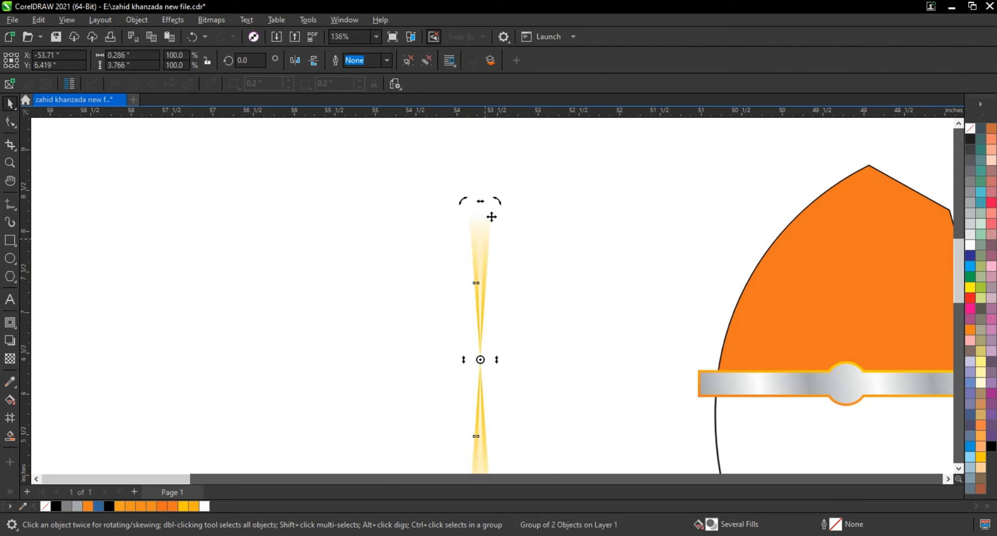
pyautogui.moveTo(497, 202); pyautogui.dragTo(534, 249)
pyautogui.rightClick(535, 249)
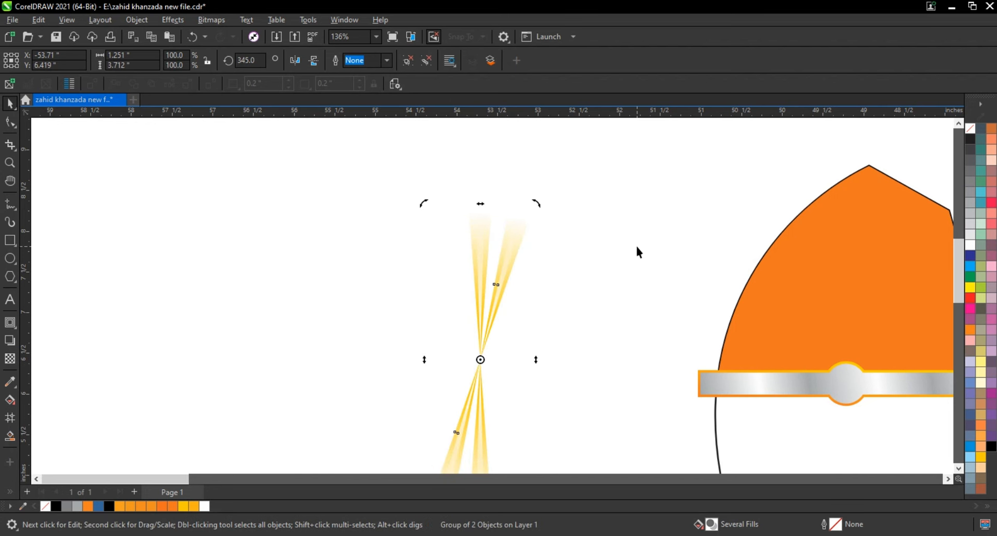
# Repeat the rotated copy until the rays form a full circle, and group all twelve double rays into one sunburst.
pyautogui.hotkey('ctrl', 'r')
pyautogui.hotkey('ctrl', 'r')
pyautogui.hotkey('ctrl', 'r')
pyautogui.hotkey('ctrl', 'r')
pyautogui.hotkey('ctrl', 'r')
pyautogui.hotkey('ctrl', 'r')
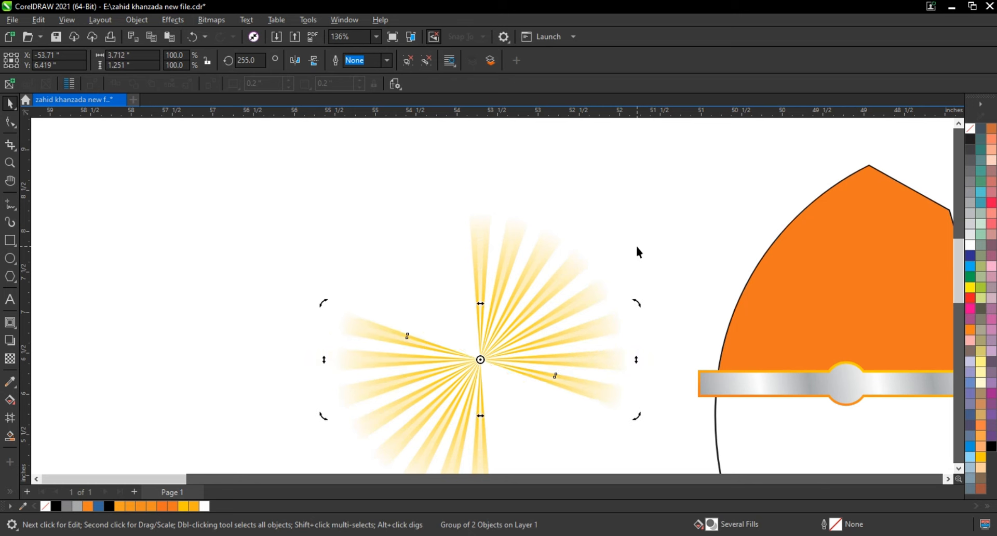
pyautogui.hotkey('ctrl', 'r')
pyautogui.hotkey('ctrl', 'r')
pyautogui.hotkey('ctrl', 'r')
pyautogui.hotkey('ctrl', 'r')
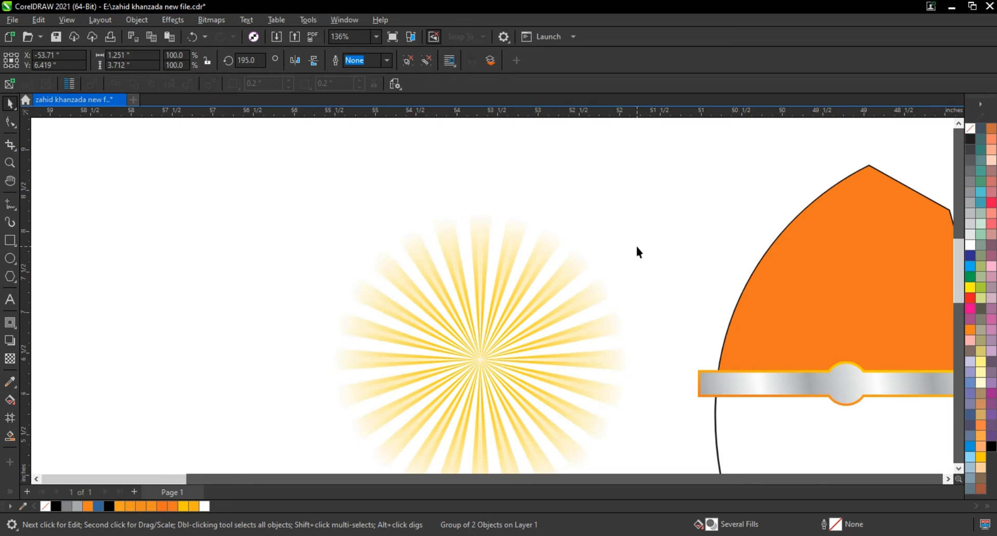
pyautogui.scroll(-2, 293, 222)
pyautogui.moveTo(211, 184); pyautogui.dragTo(531, 441)
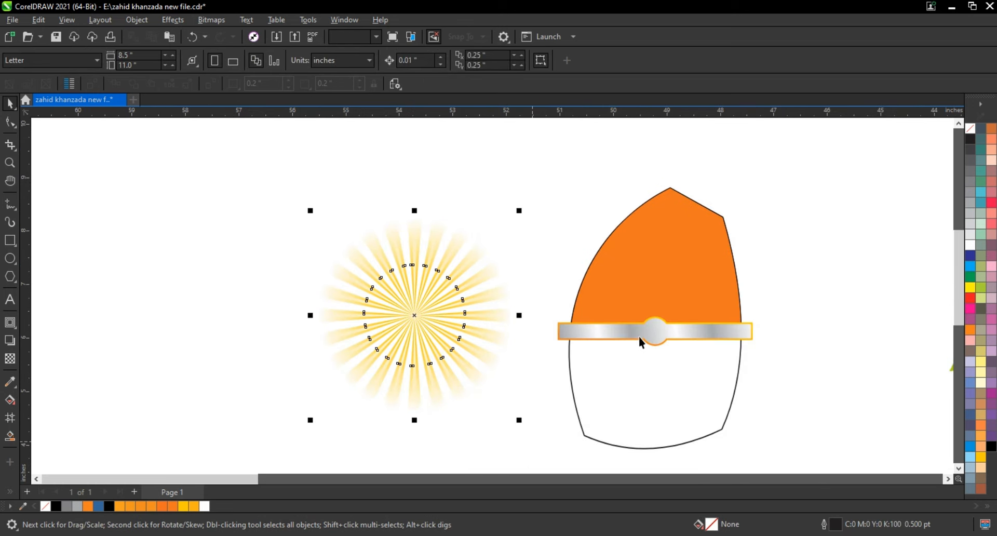
# Recolor the upper section of the traced shape to an amber yellow of C0 M30 Y100 K0.
pyautogui.click(638, 294)
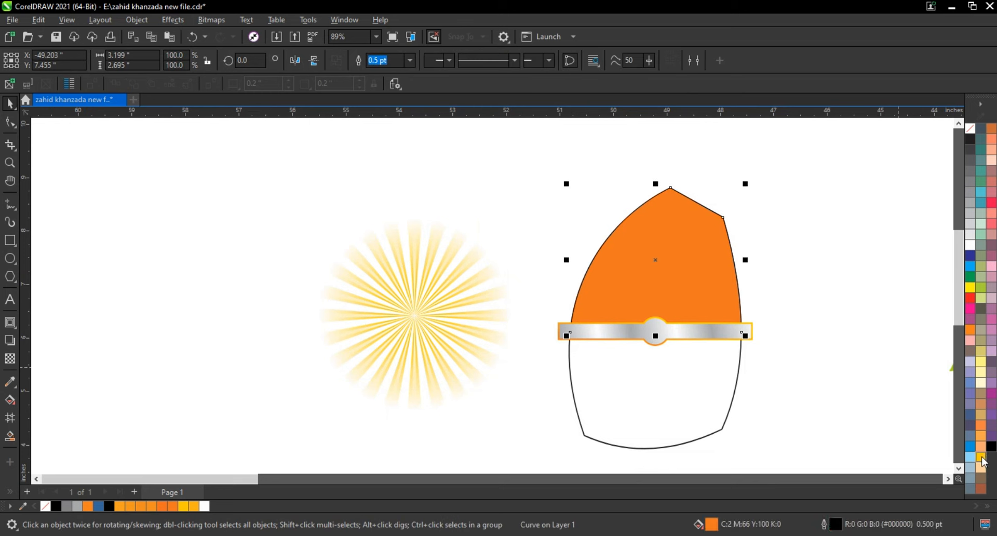
pyautogui.click(981, 458)
pyautogui.click(10, 399)
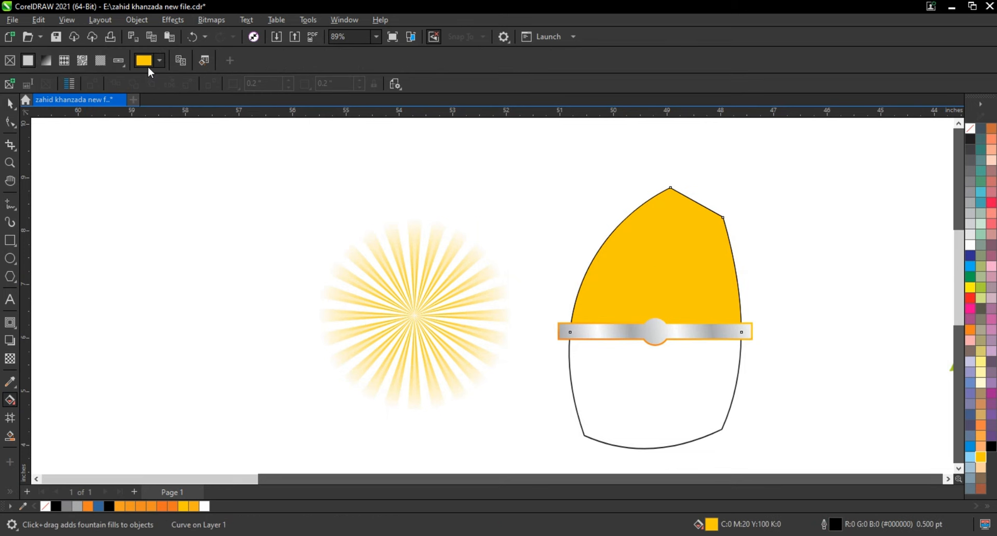
pyautogui.click(148, 64)
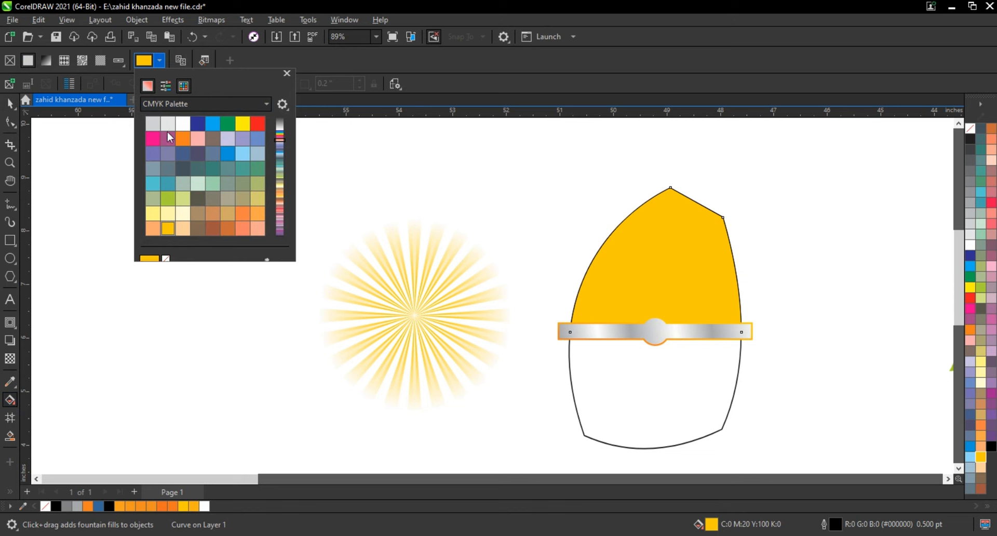
pyautogui.click(152, 212)
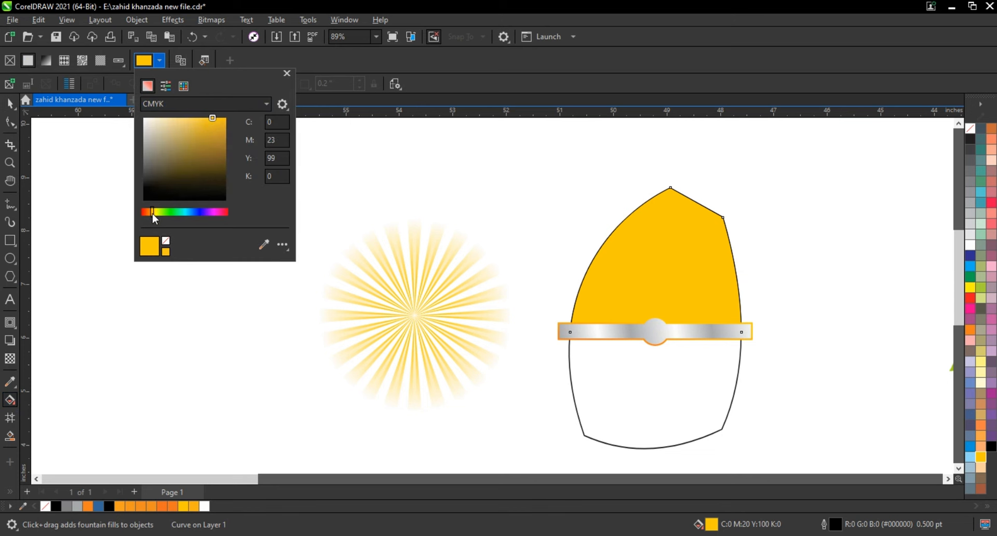
pyautogui.click(152, 212)
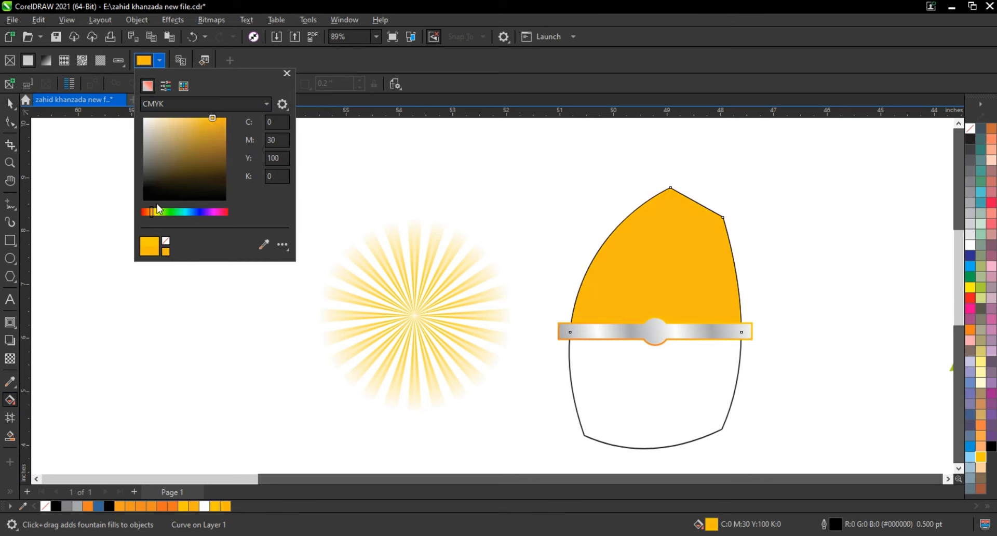
# Place the sunburst over the upper section and enlarge it proportionally to about 4.58 inches.
pyautogui.click(10, 104)
pyautogui.click(475, 339)
pyautogui.moveTo(414, 312); pyautogui.dragTo(665, 281)
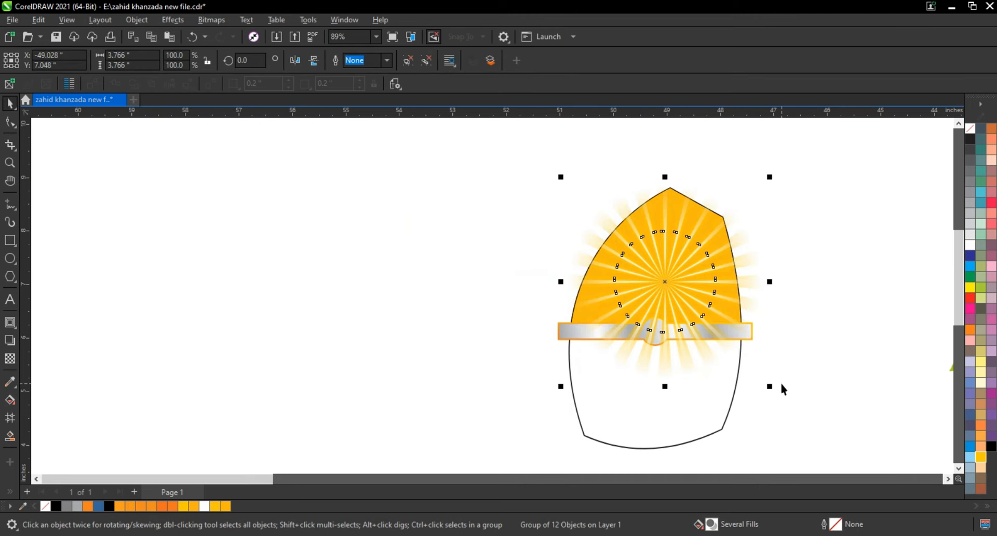
pyautogui.moveTo(770, 387); pyautogui.dragTo(790, 410)
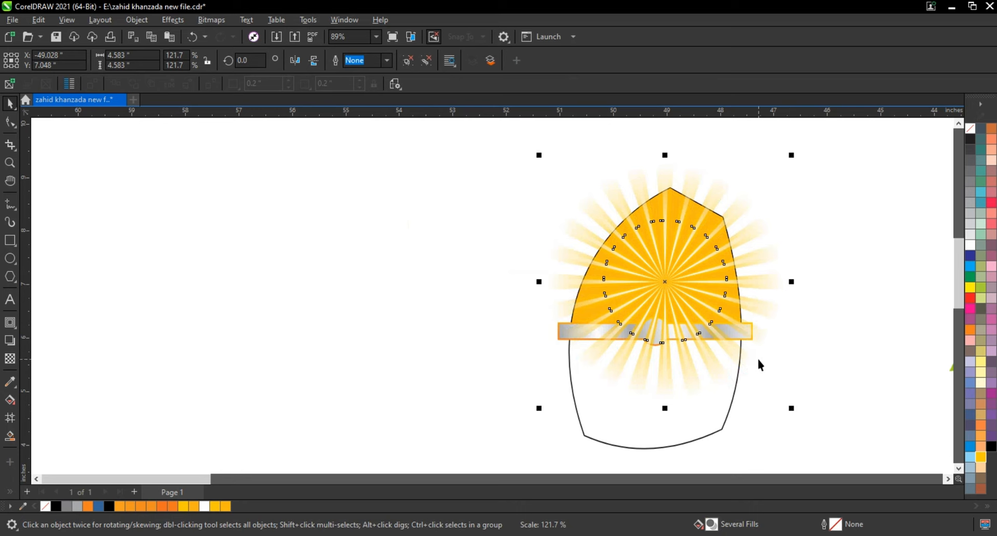
# Recolor the sunburst to C0 M20 Y100 K0 and fit it over the upper section at about 4.73 inches wide.
pyautogui.hotkey('shift', 'F2')
pyautogui.moveTo(500, 301); pyautogui.dragTo(503, 298)
pyautogui.click(980, 460)
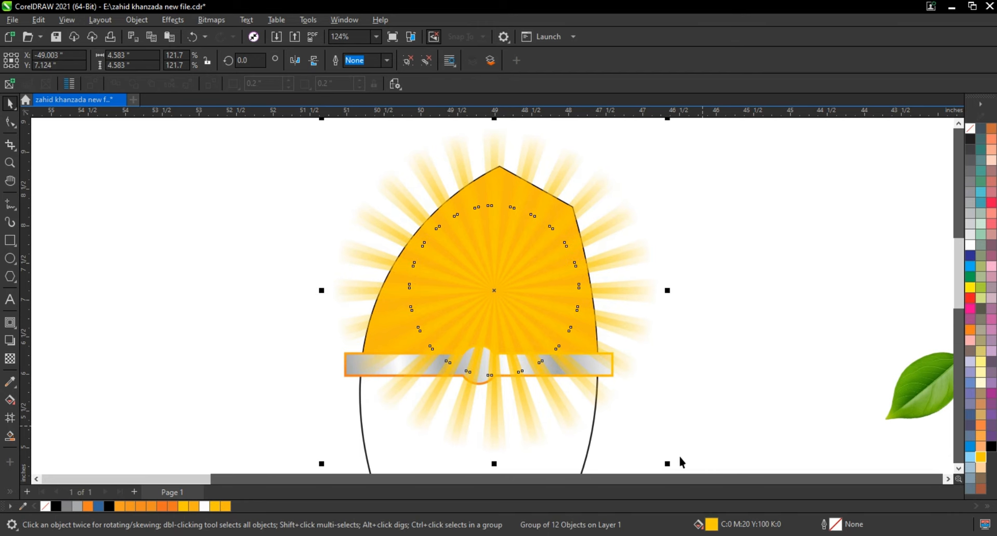
pyautogui.moveTo(670, 466); pyautogui.dragTo(678, 474)
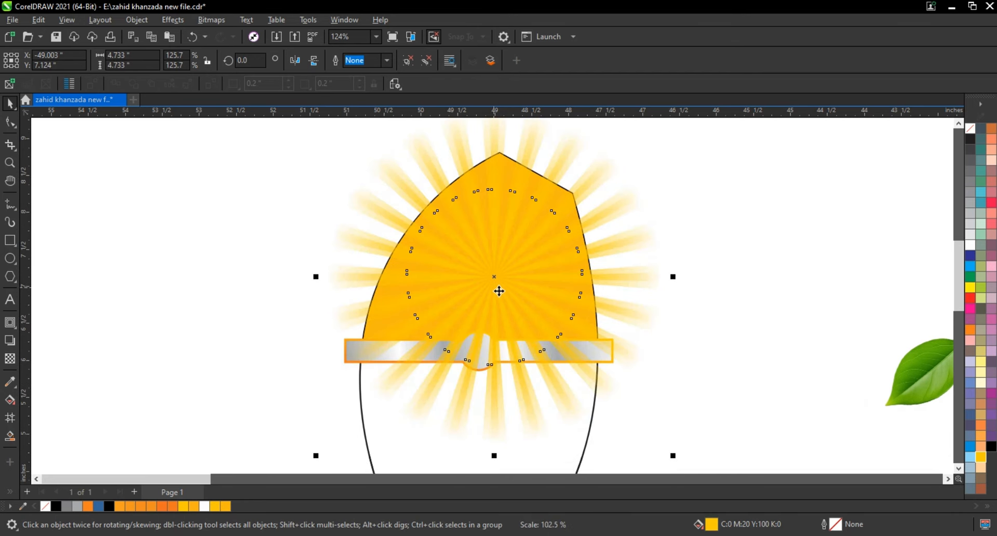
pyautogui.moveTo(493, 279); pyautogui.dragTo(492, 275)
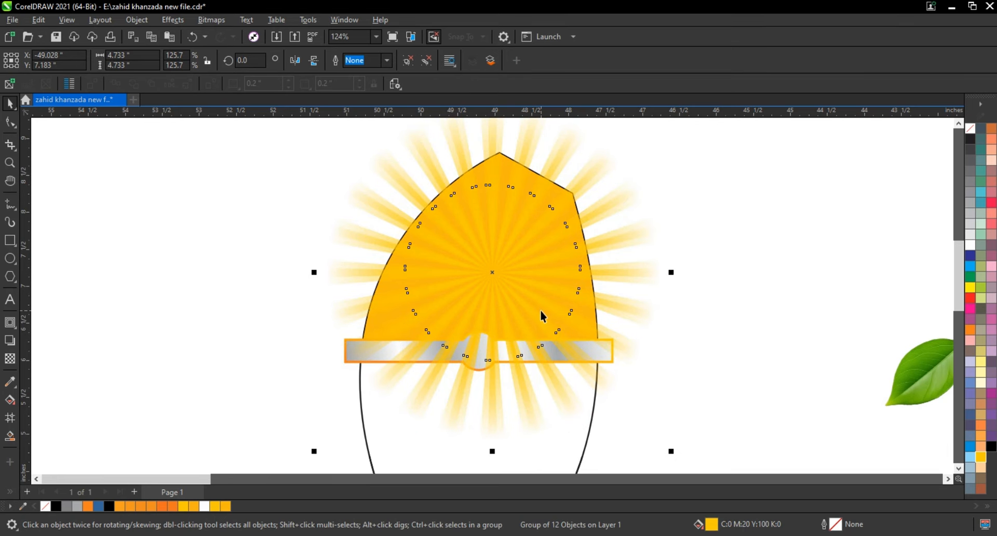
# Send the sunburst behind the yellow shape and PowerClip it inside the upper section.
pyautogui.rightClick(632, 237)
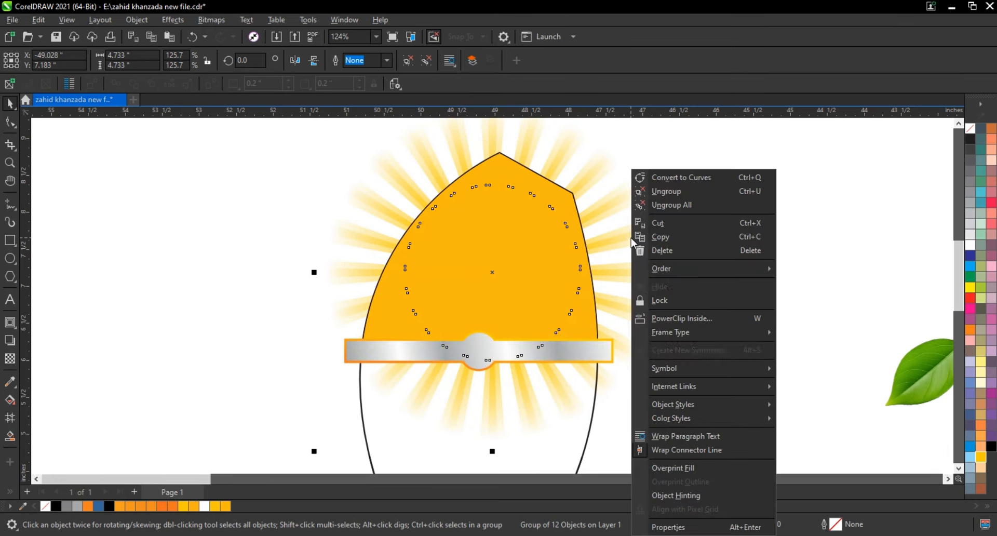
pyautogui.click(677, 318)
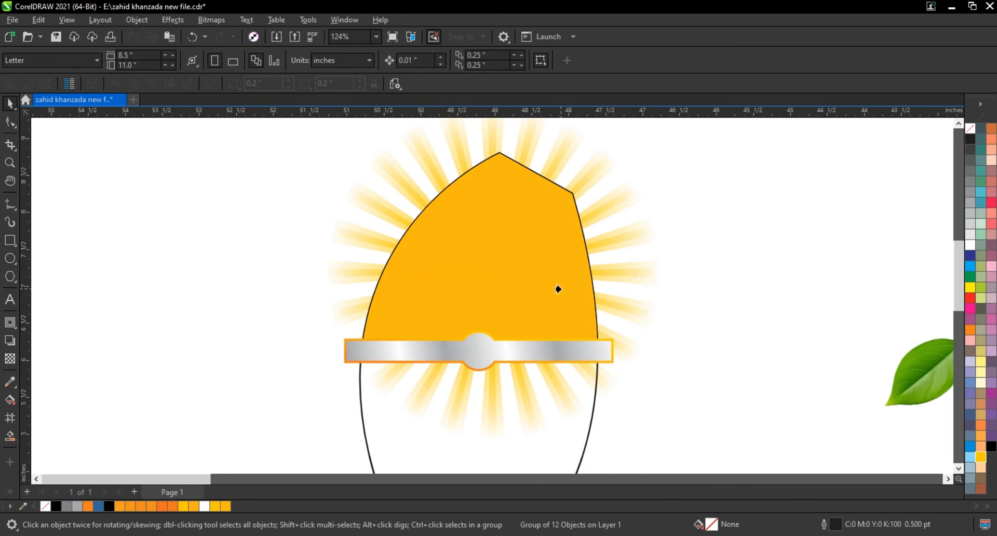
pyautogui.click(558, 289)
pyautogui.click(717, 241)
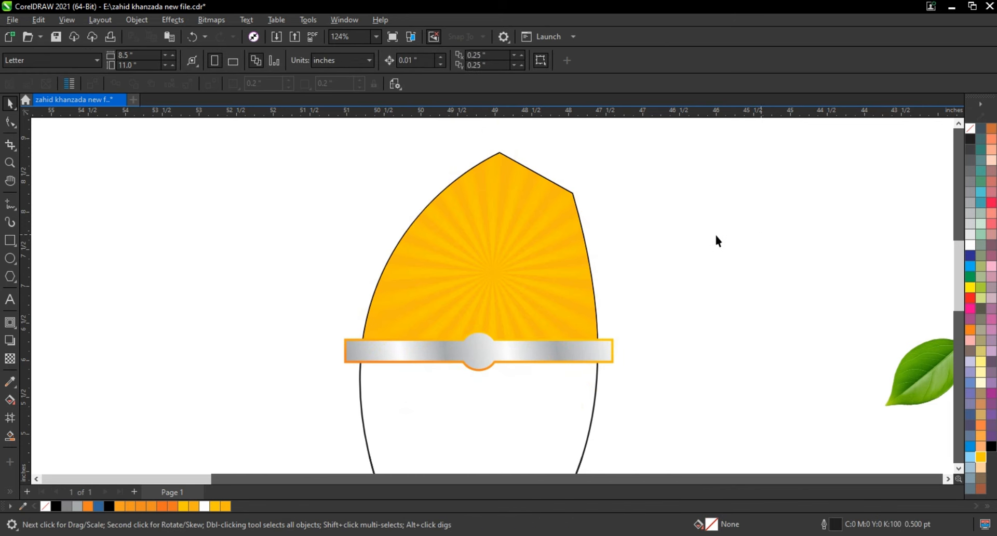
# Draw a straight diagonal line about 3.16 inches long from the upper section's right corner down to its left edge.
pyautogui.click(10, 204)
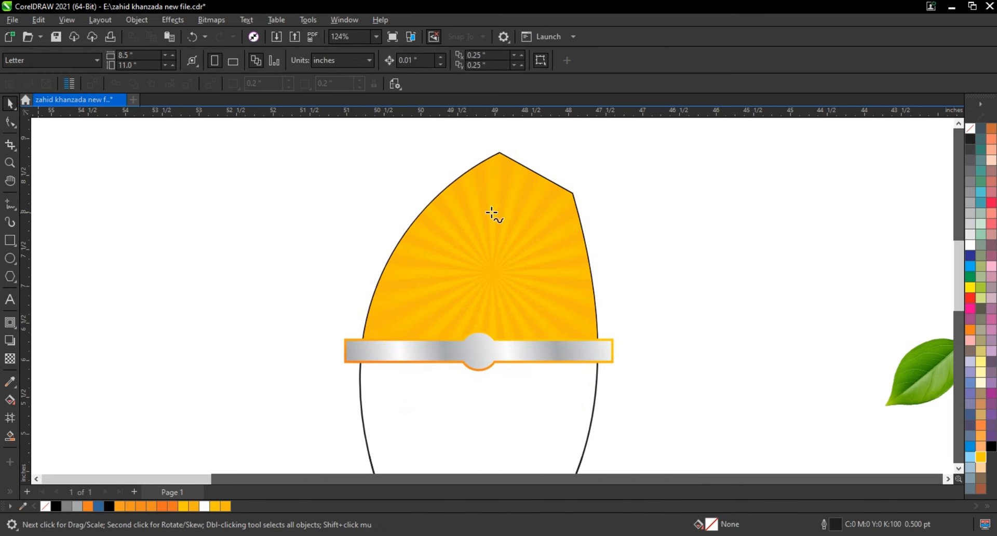
pyautogui.click(577, 188)
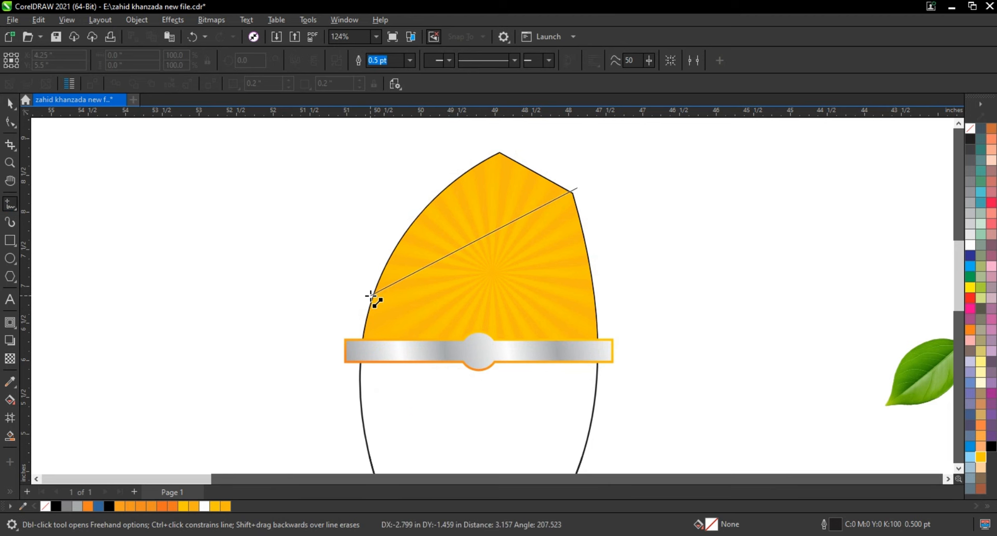
pyautogui.click(371, 295)
# Convert the diagonal line to a curve, bow it upward, and fine-tune its end nodes just outside the upper section's edges.
pyautogui.click(10, 123)
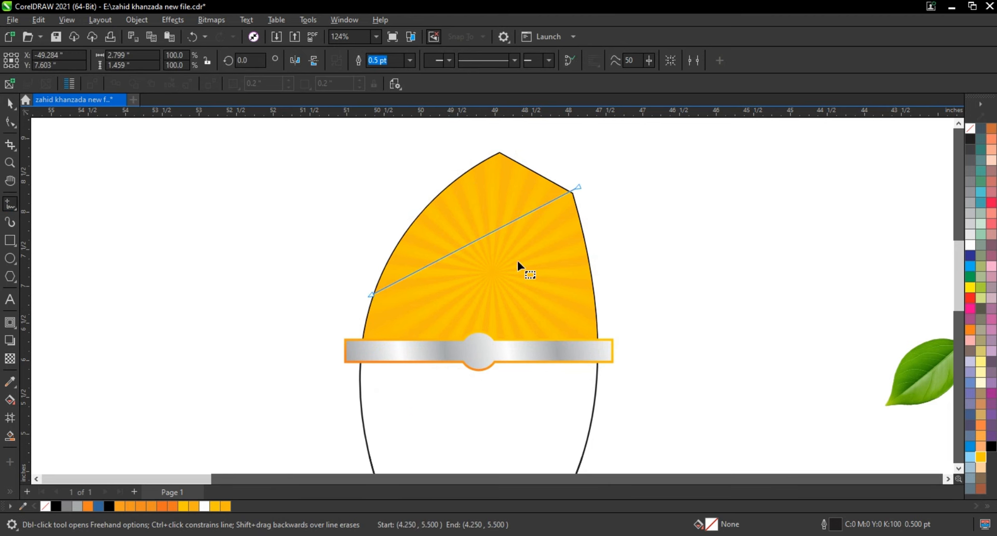
pyautogui.moveTo(225, 153); pyautogui.dragTo(624, 307)
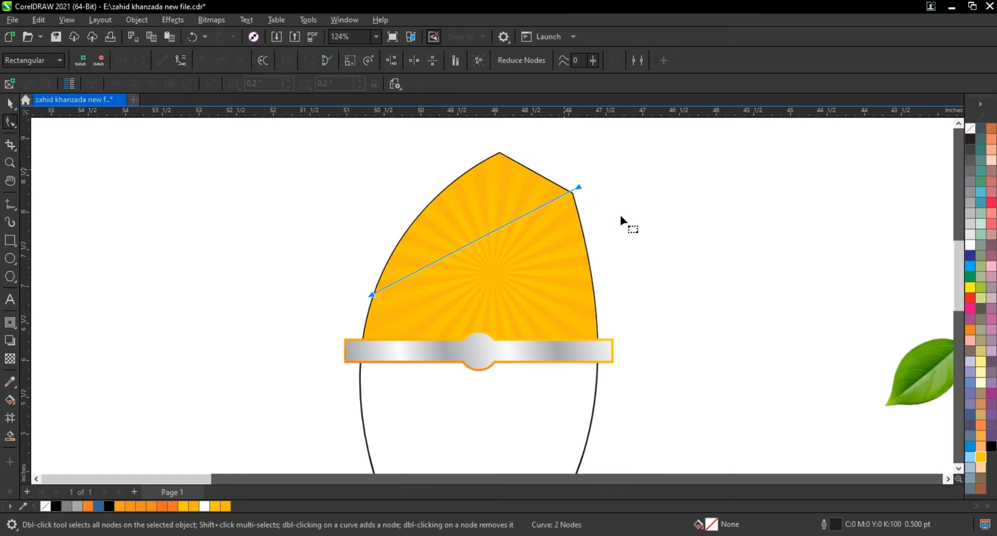
pyautogui.click(580, 188)
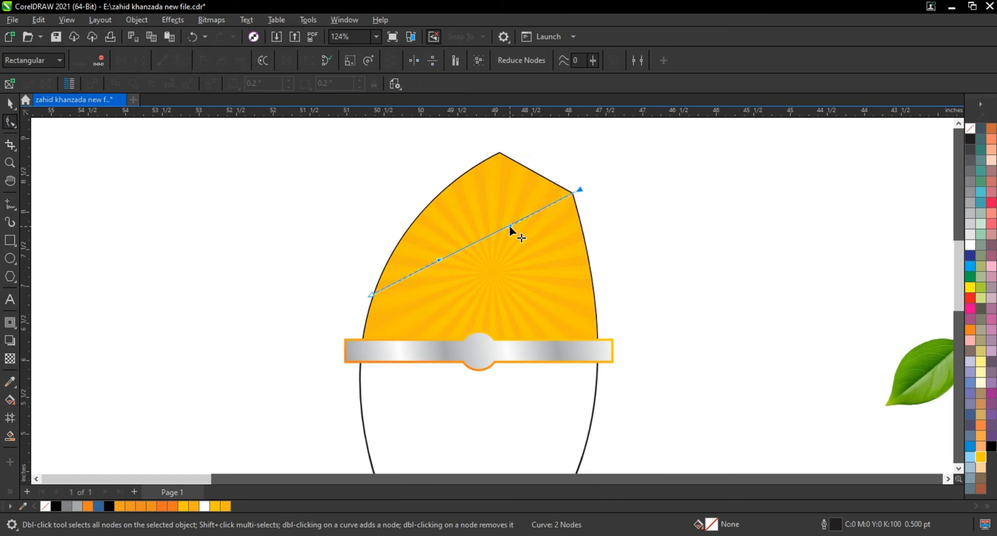
pyautogui.moveTo(440, 259); pyautogui.dragTo(425, 232)
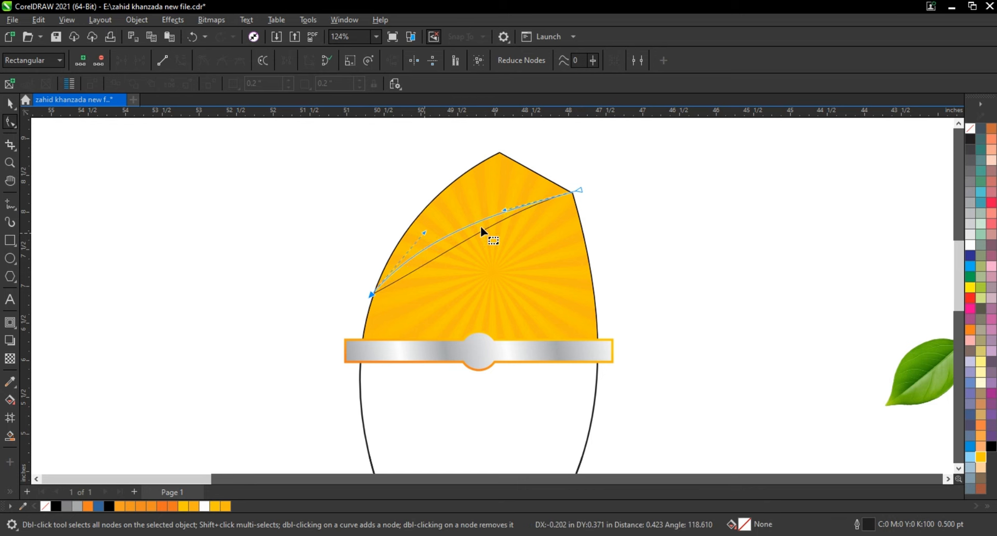
pyautogui.moveTo(503, 209); pyautogui.dragTo(506, 206)
pyautogui.click(582, 190)
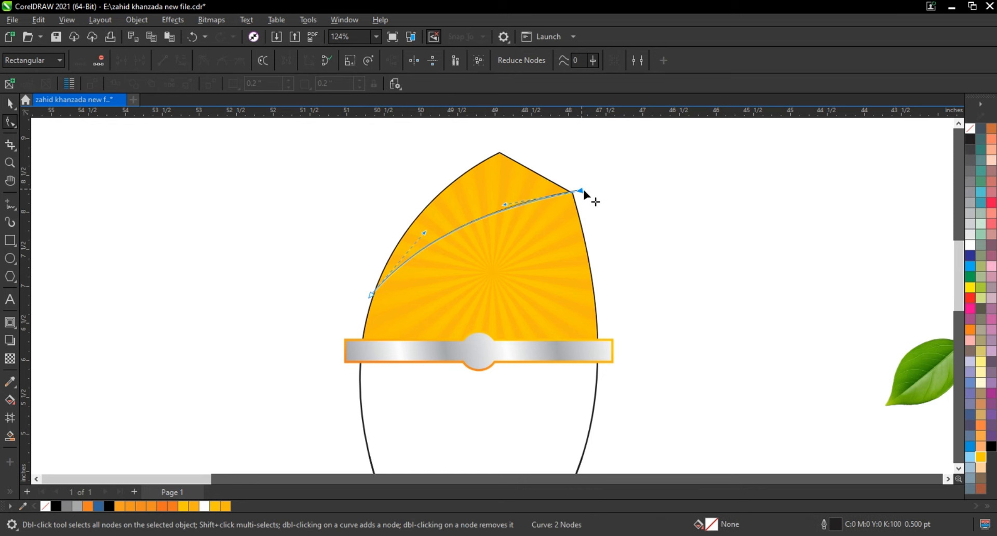
pyautogui.click(367, 294)
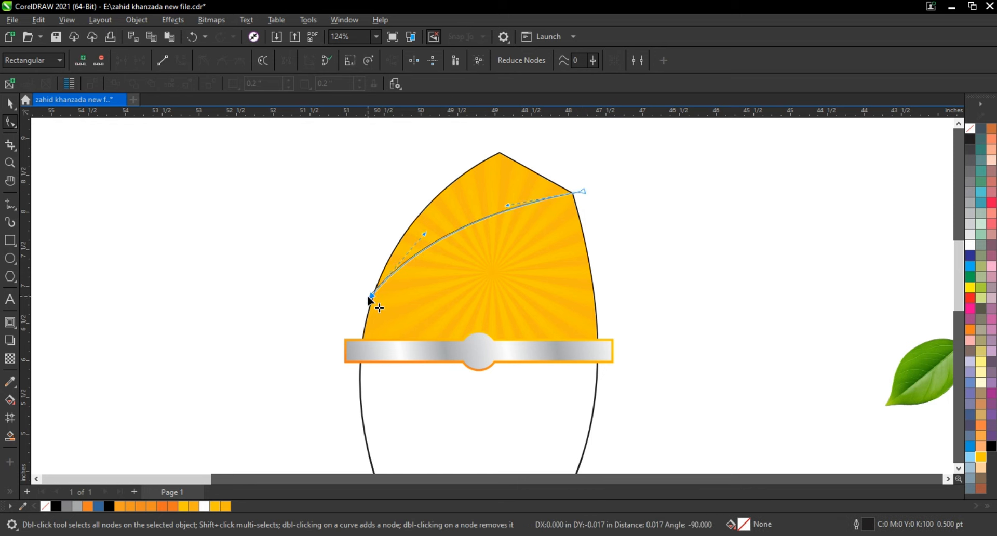
# Bow the dividing curve slightly more upward and smart-fill the area above it with blue.
pyautogui.moveTo(422, 238); pyautogui.dragTo(416, 229)
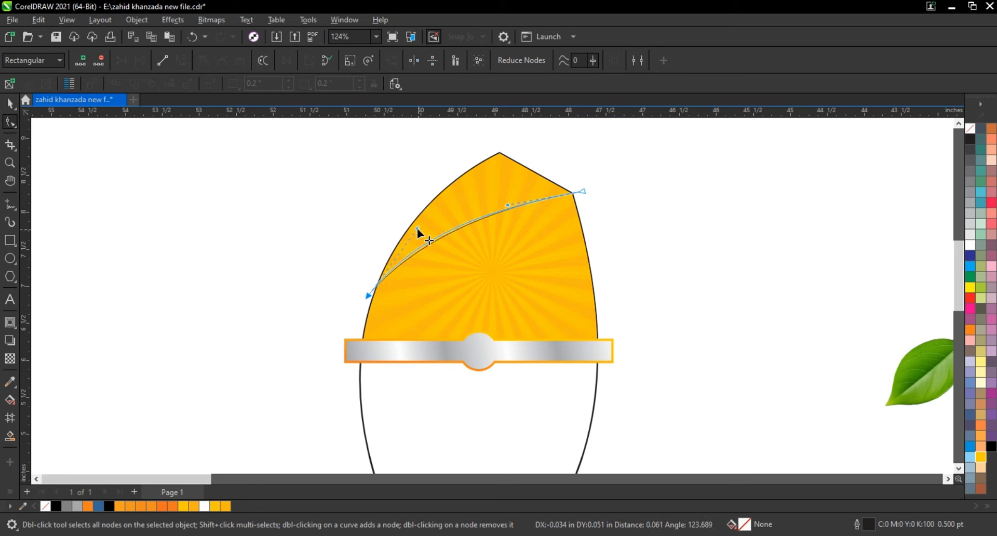
pyautogui.moveTo(505, 204); pyautogui.dragTo(507, 195)
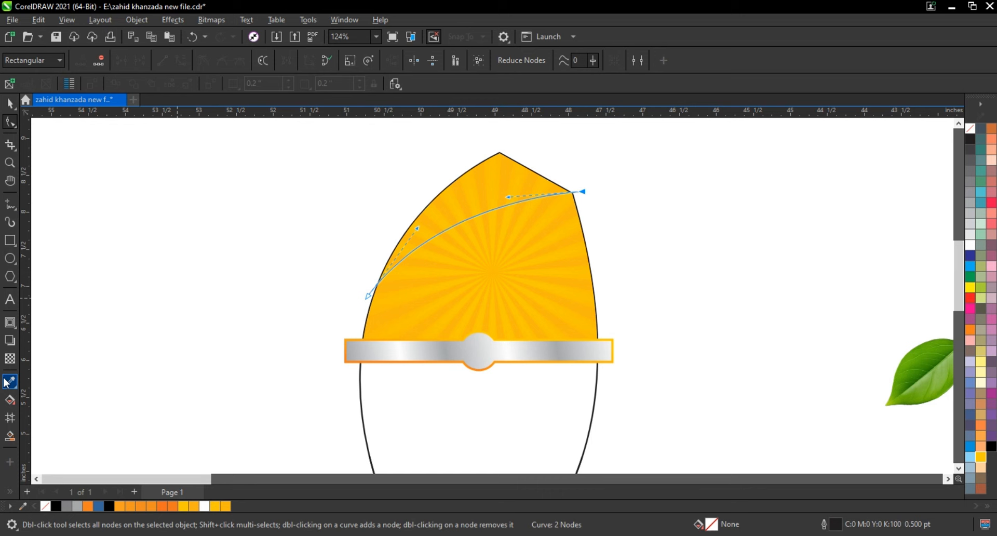
pyautogui.click(9, 435)
pyautogui.click(500, 188)
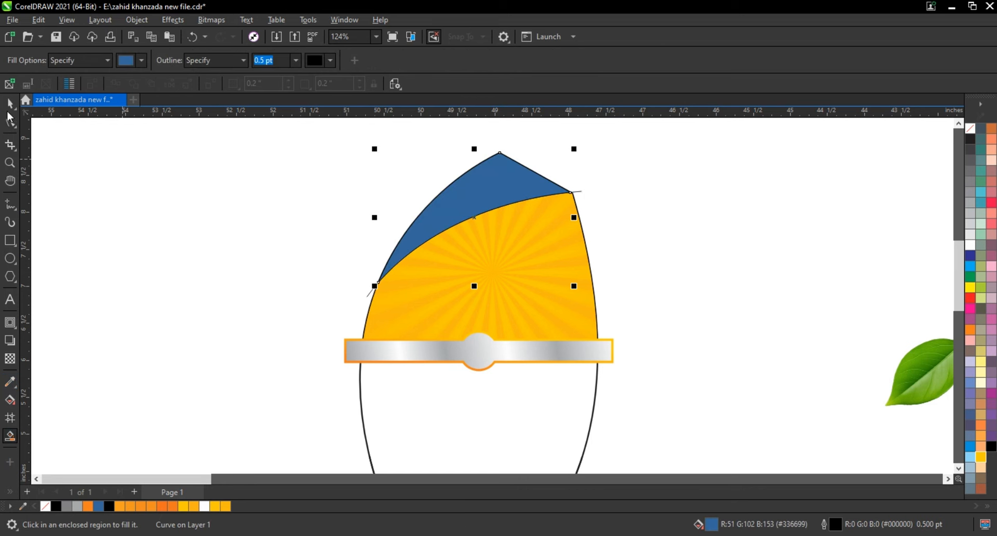
# Delete the dividing curve and recolor the blue area above it green, C100 M0 Y100 K0.
pyautogui.press('space')
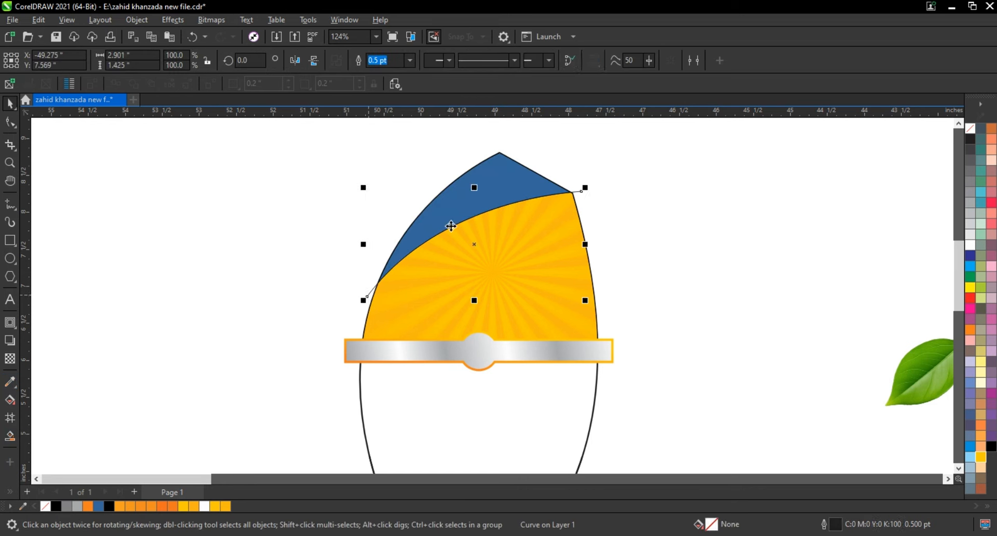
pyautogui.click(433, 242)
pyautogui.click(970, 276)
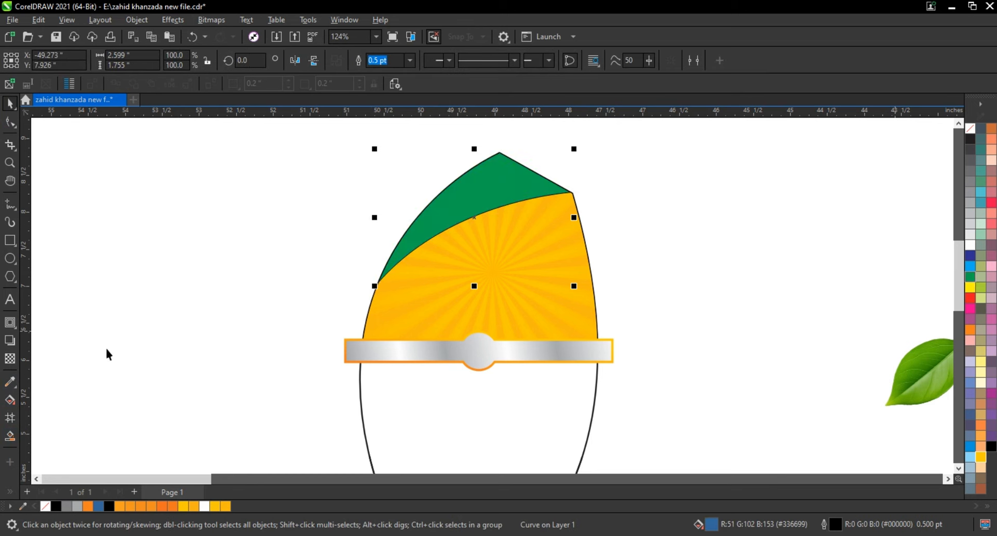
# Mix dark green C98 M33 Y100 K28 and other greens for the curved area, ending on lighter green C78 M0 Y84 K0.
pyautogui.click(10, 399)
pyautogui.click(144, 60)
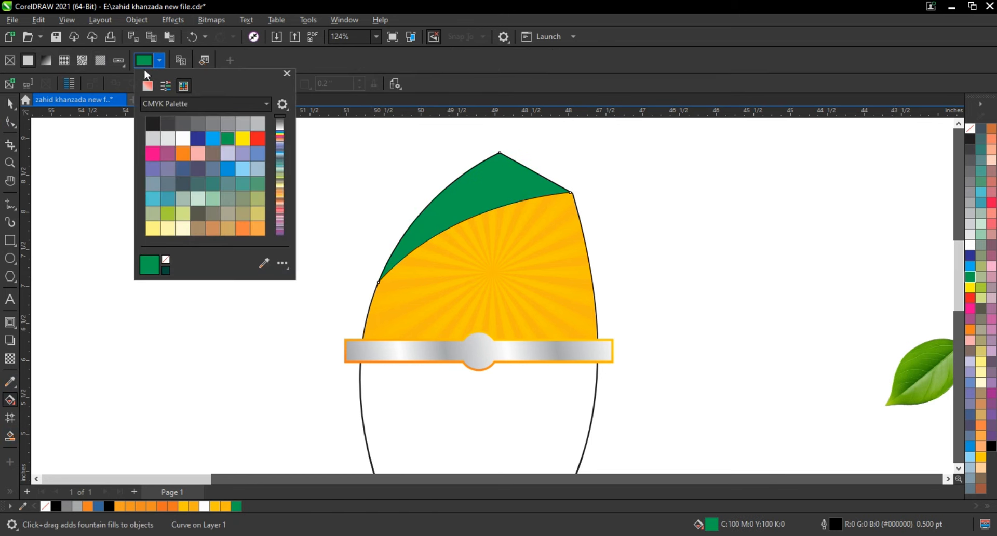
pyautogui.click(147, 86)
pyautogui.click(223, 161)
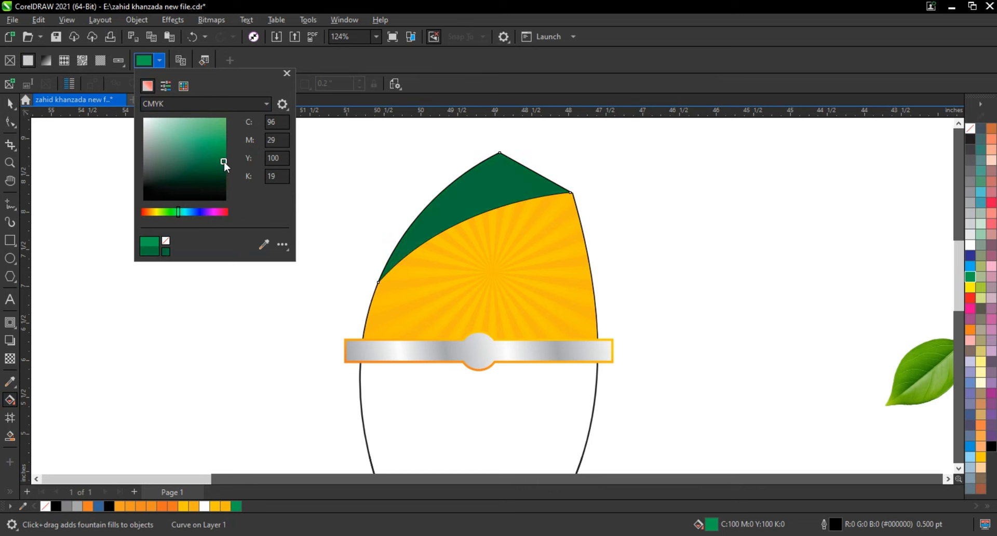
pyautogui.click(223, 164)
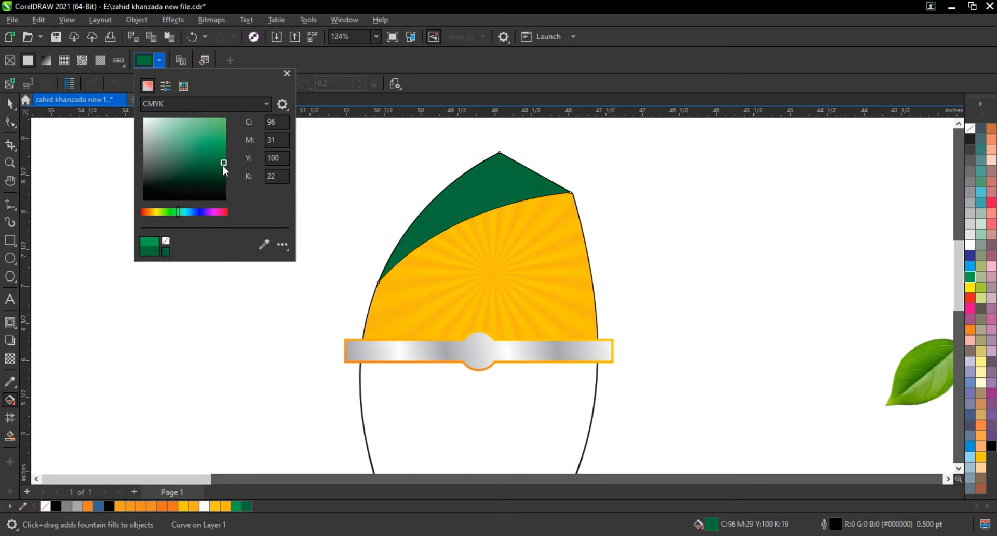
pyautogui.click(218, 129)
pyautogui.click(219, 139)
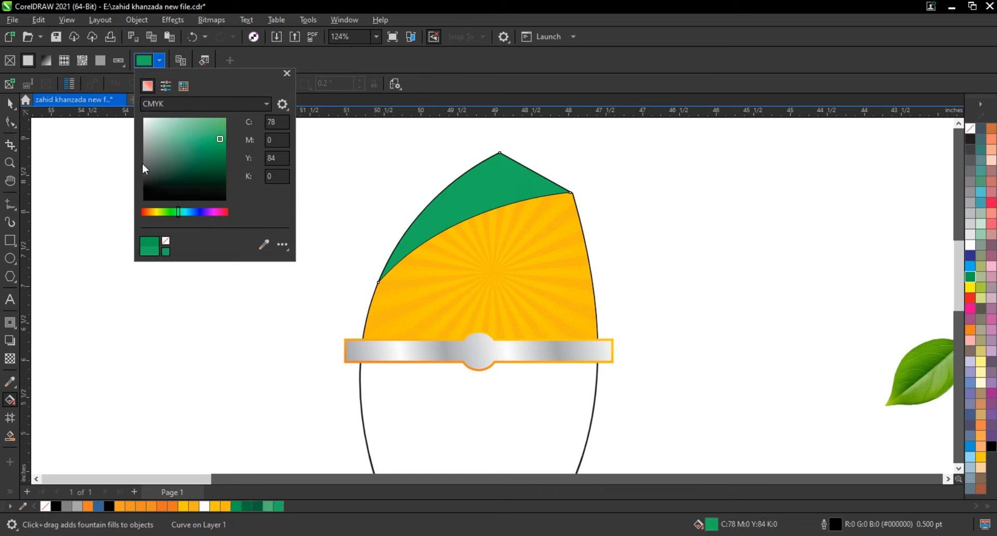
# Apply a linear fountain fill from dark green C98 M33 Y100 K28 near the peak to C78 M0 Y84 K0 toward the lower-left tip.
pyautogui.click(10, 104)
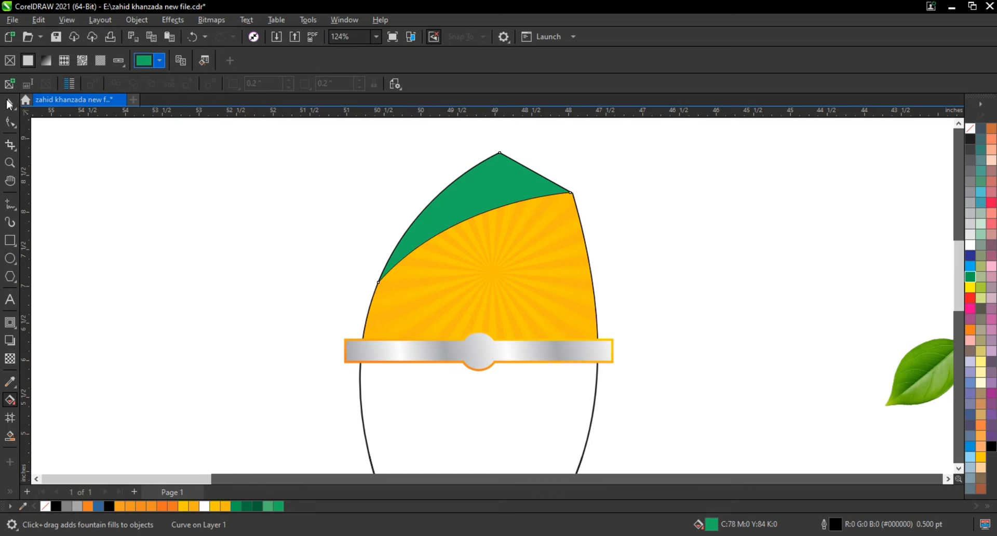
pyautogui.click(258, 506)
pyautogui.moveTo(514, 188); pyautogui.dragTo(423, 241)
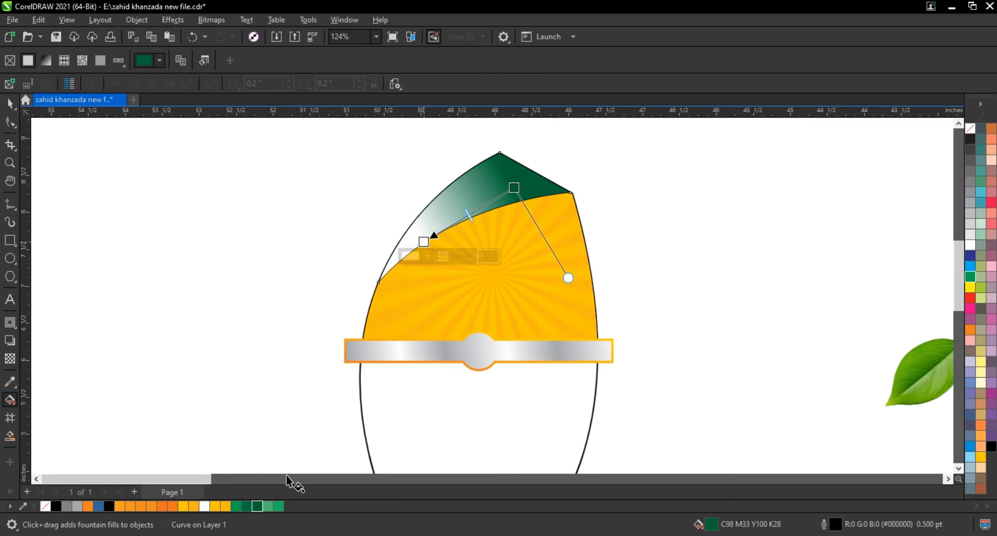
pyautogui.moveTo(275, 504); pyautogui.dragTo(401, 248)
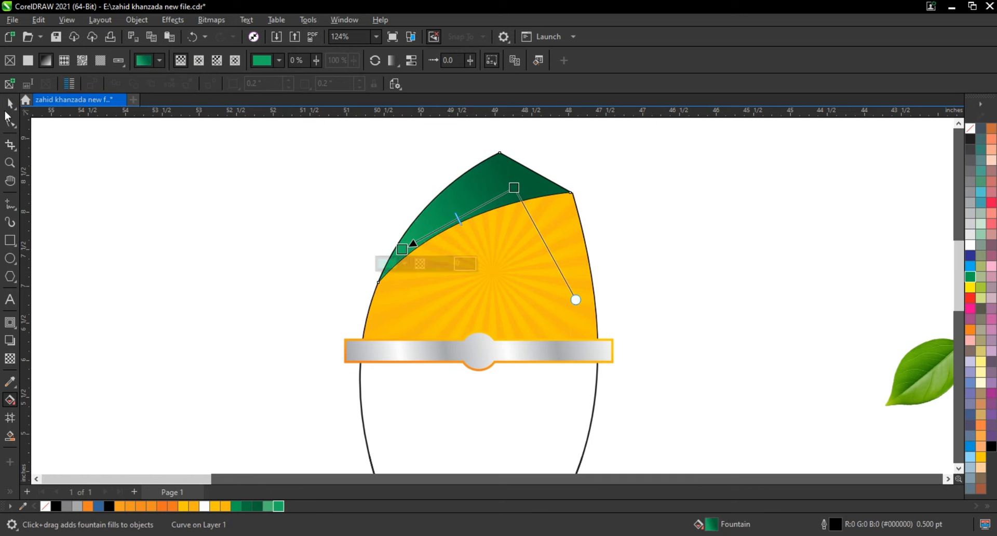
# Remove the outline from the green gradient area and deselect everything.
pyautogui.click(10, 103)
pyautogui.rightClick(970, 132)
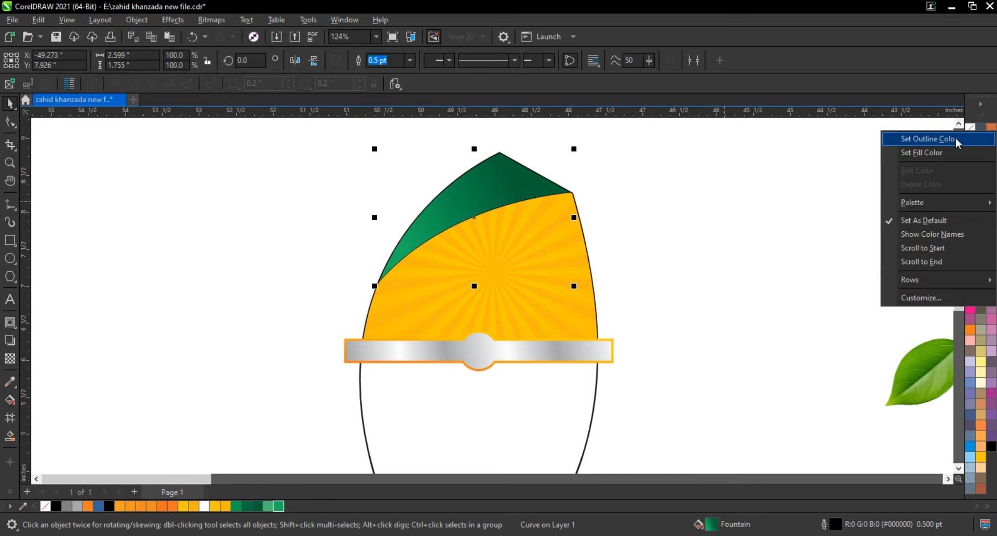
pyautogui.click(957, 141)
pyautogui.click(663, 225)
pyautogui.scroll(-1, 363, 227)
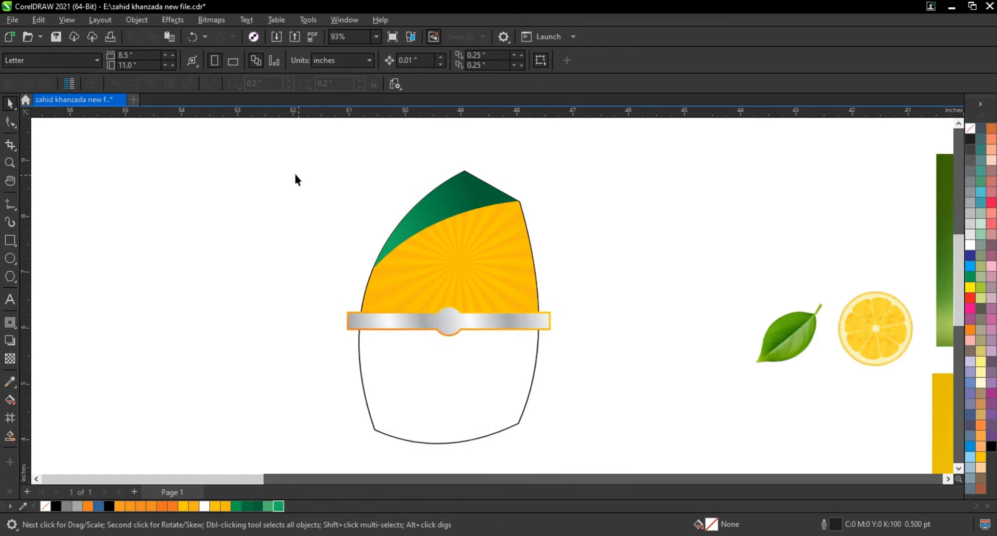
pyautogui.moveTo(570, 344); pyautogui.dragTo(585, 350)
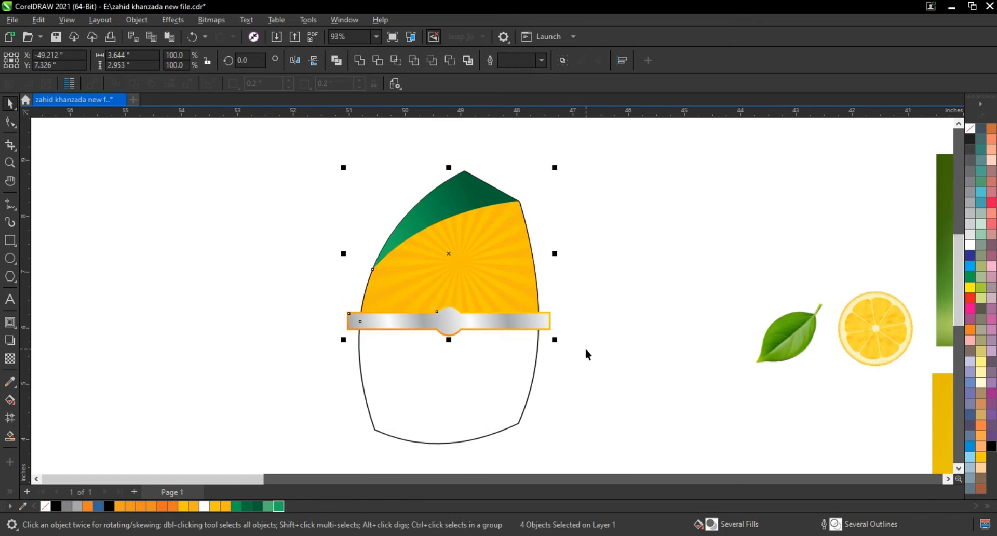
pyautogui.click(555, 340)
# Move the lime splash photo onto the lower section and scale it to about 3.46 inches wide, just covering the section.
pyautogui.scroll(-1, 364, 281)
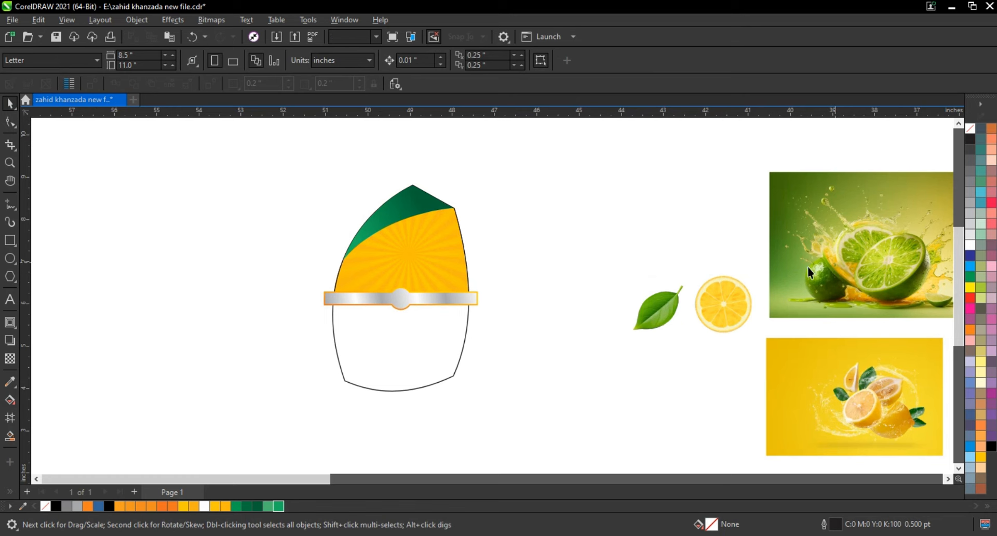
pyautogui.moveTo(808, 267); pyautogui.dragTo(372, 352)
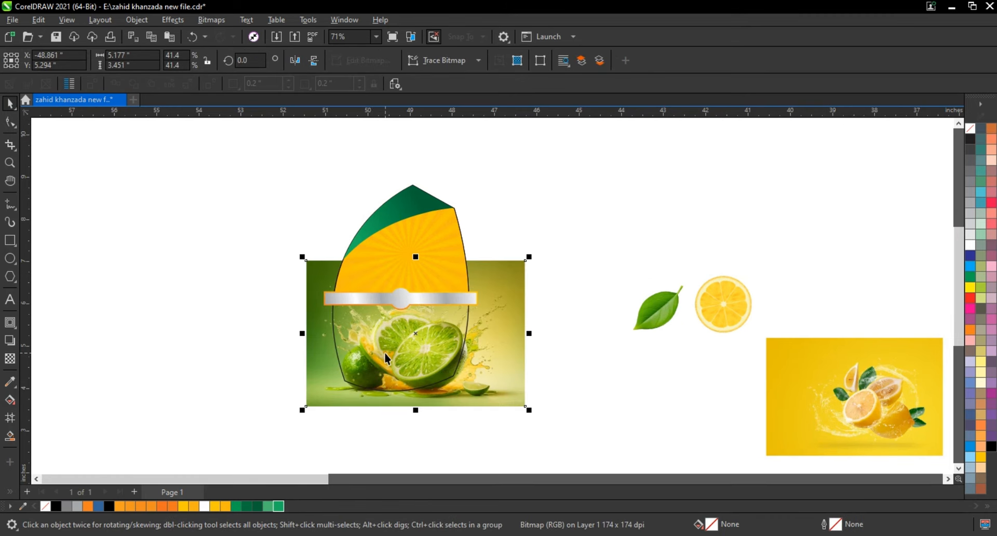
pyautogui.hotkey('shift', 'F2')
pyautogui.moveTo(751, 125); pyautogui.dragTo(703, 155)
pyautogui.moveTo(668, 270)
pyautogui.mouseDown()
pyautogui.moveTo(645, 269)
pyautogui.moveTo(670, 275)
pyautogui.mouseUp()
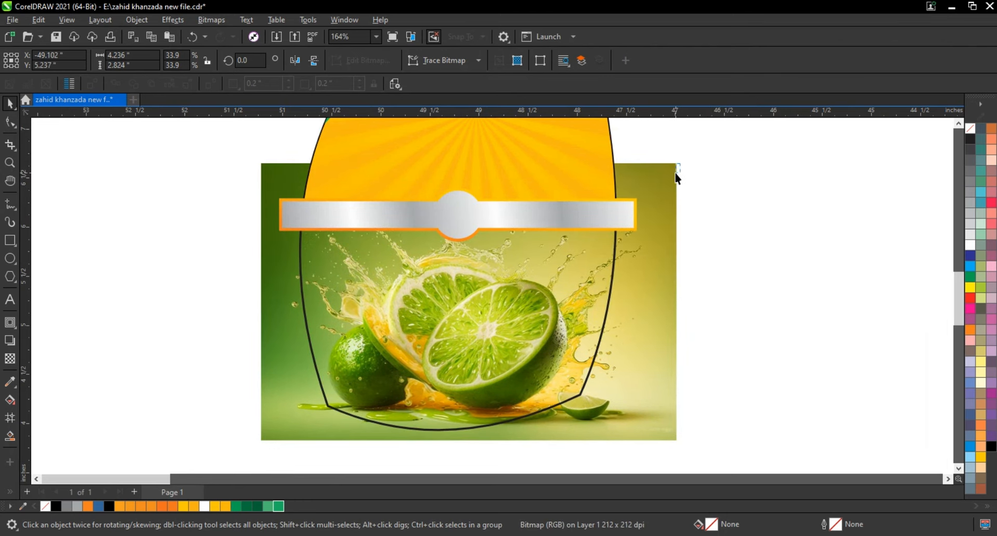
pyautogui.moveTo(679, 161); pyautogui.dragTo(667, 204)
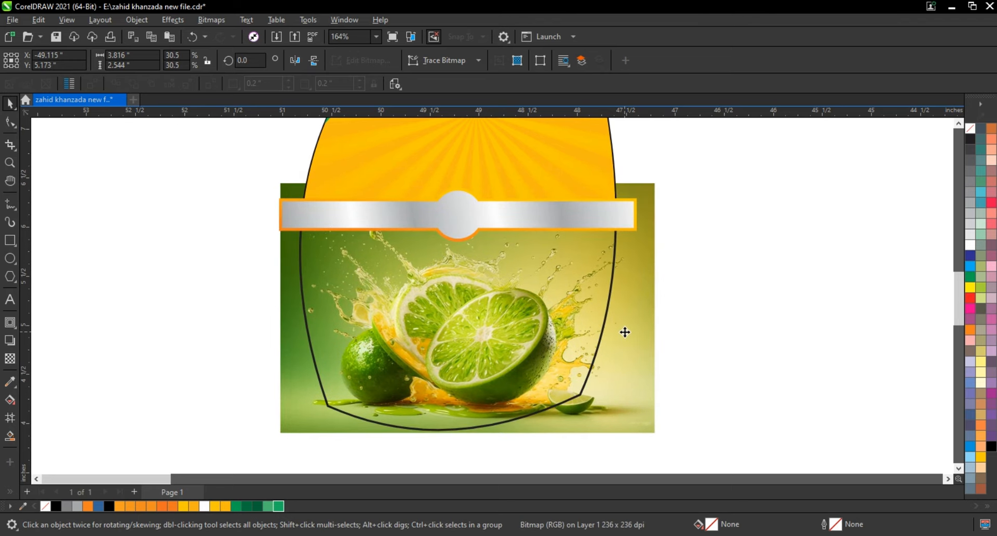
pyautogui.moveTo(625, 332); pyautogui.dragTo(623, 337)
pyautogui.moveTo(658, 187); pyautogui.dragTo(636, 204)
pyautogui.moveTo(612, 348)
pyautogui.mouseDown()
pyautogui.moveTo(619, 361)
pyautogui.moveTo(609, 360)
pyautogui.mouseUp()
pyautogui.click(621, 366)
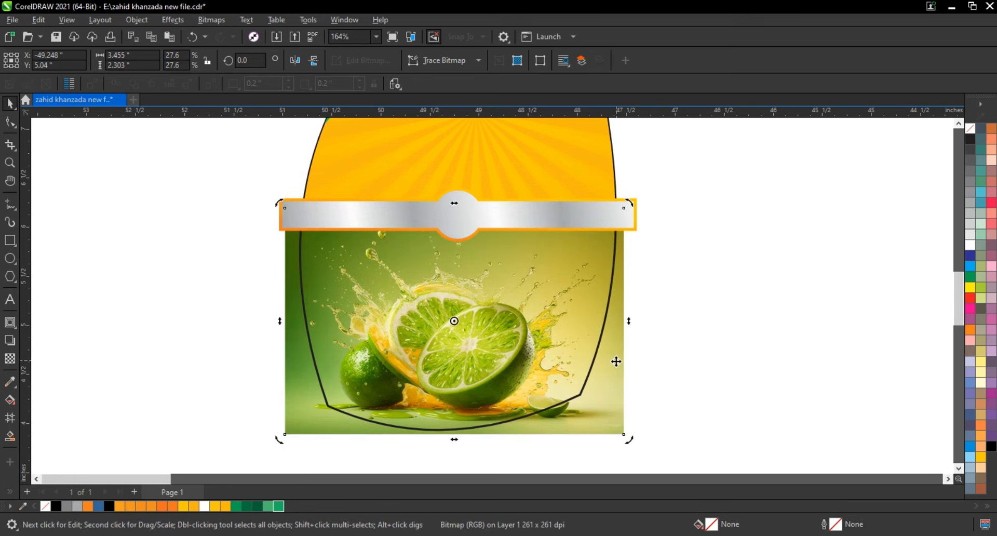
# PowerClip the lime splash photo inside the full outline shape.
pyautogui.rightClick(616, 361)
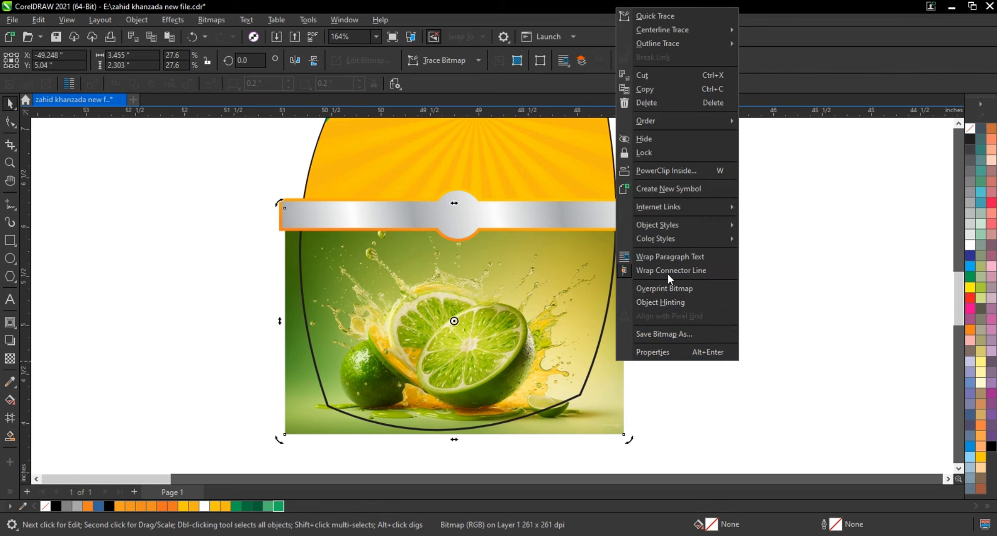
pyautogui.click(683, 172)
pyautogui.click(608, 310)
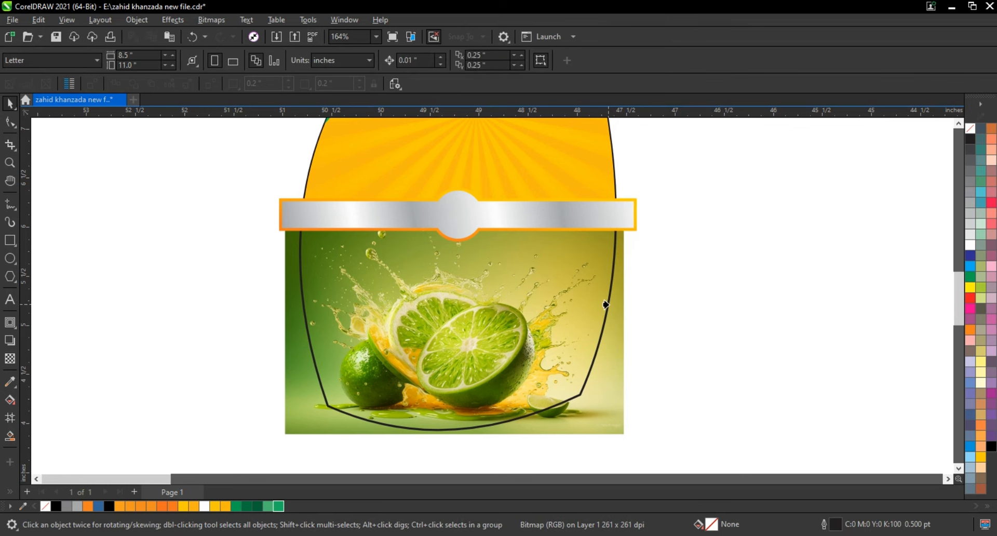
pyautogui.click(604, 303)
pyautogui.click(638, 354)
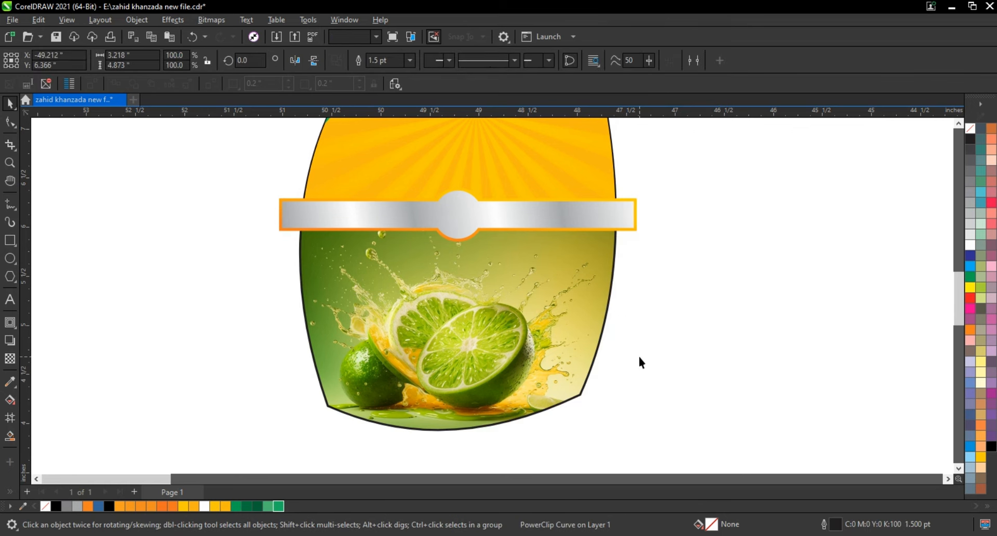
# Select the green area, yellow sunburst section and silver band together and remove the outline from the selection.
pyautogui.scroll(-2, 638, 354)
pyautogui.moveTo(690, 317); pyautogui.dragTo(378, 125)
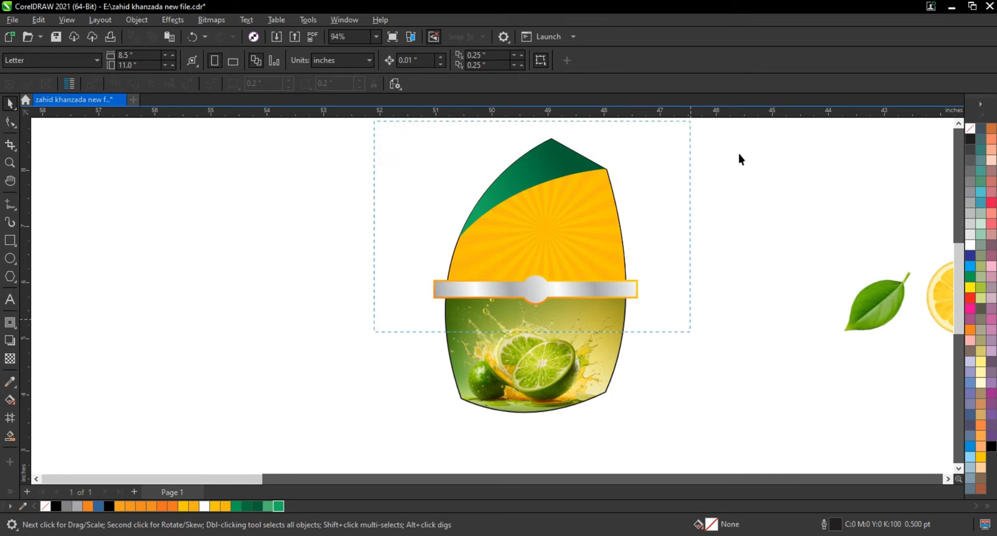
pyautogui.rightClick(972, 134)
pyautogui.click(971, 137)
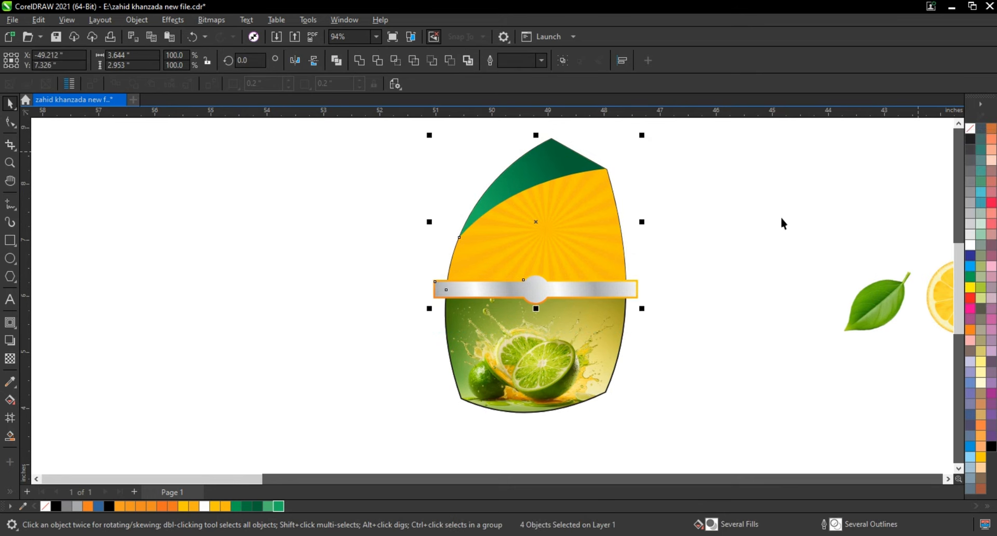
# PowerClip the selected upper artwork and silver band inside the lime-filled outline shape and save the file.
pyautogui.rightClick(633, 292)
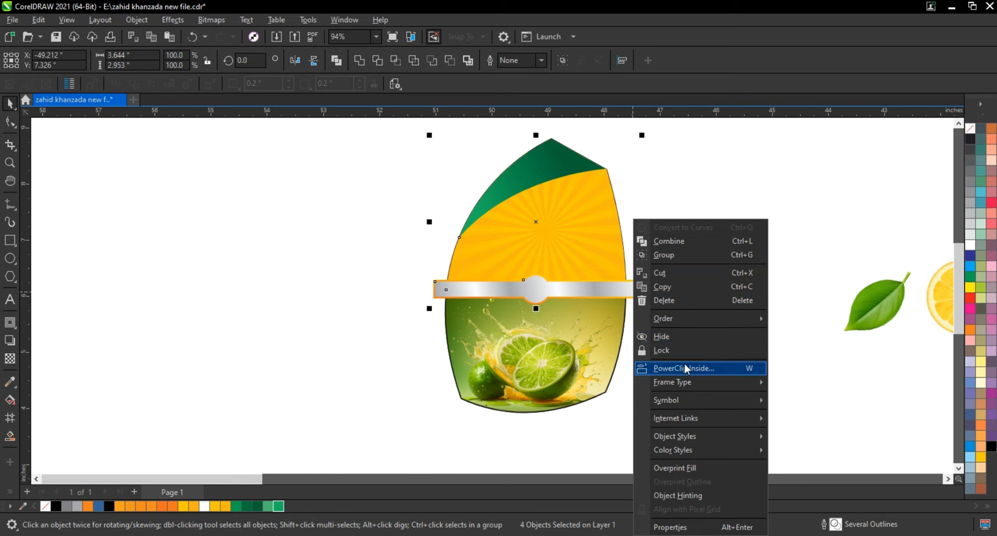
pyautogui.click(686, 368)
pyautogui.click(598, 340)
pyautogui.click(694, 336)
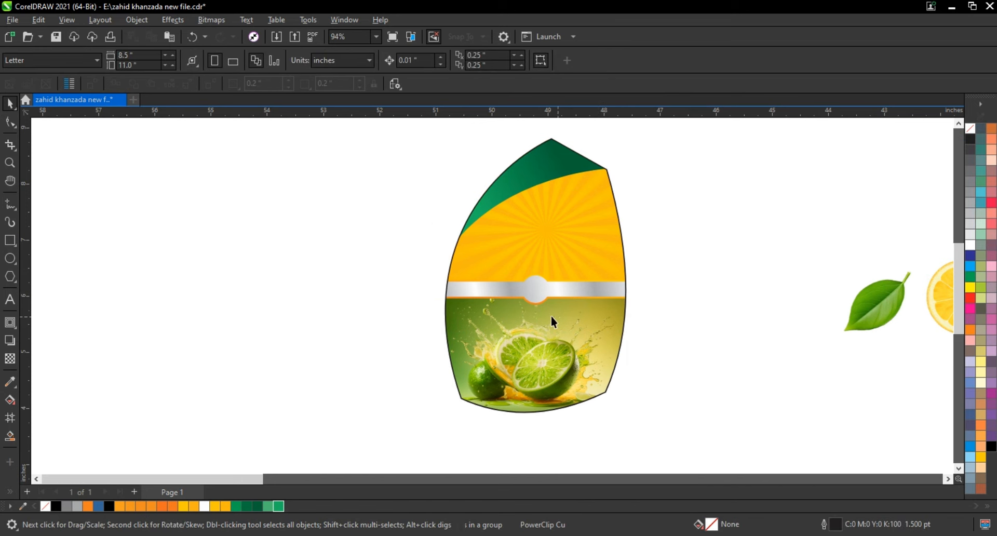
pyautogui.click(549, 315)
pyautogui.hotkey('shift', 'F2')
pyautogui.click(670, 289)
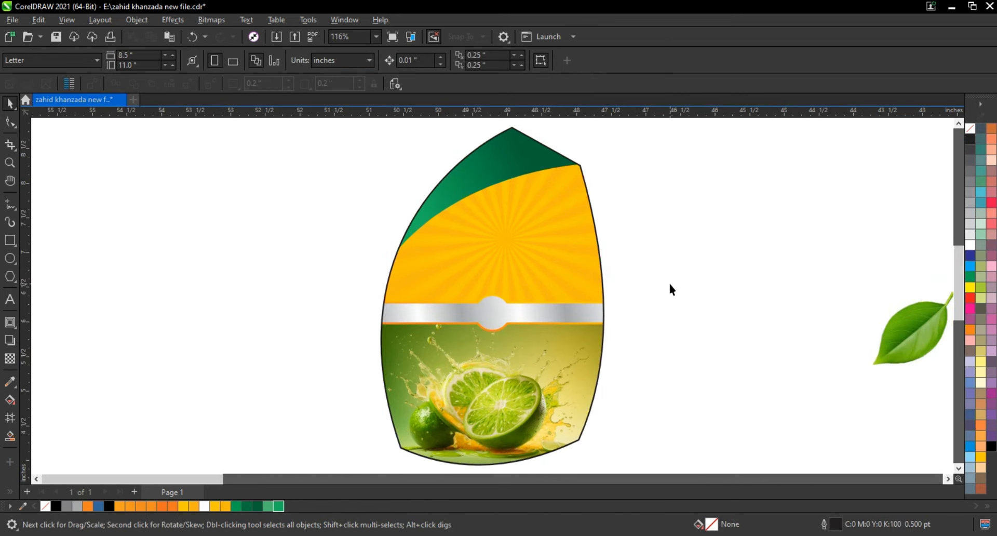
pyautogui.hotkey('ctrl', 's')
# Add the two-line text "Lemo" and "Lush" in 24 pt Arial on the yellow section above the silver band.
pyautogui.click(10, 163)
pyautogui.moveTo(342, 170); pyautogui.dragTo(609, 342)
pyautogui.click(10, 300)
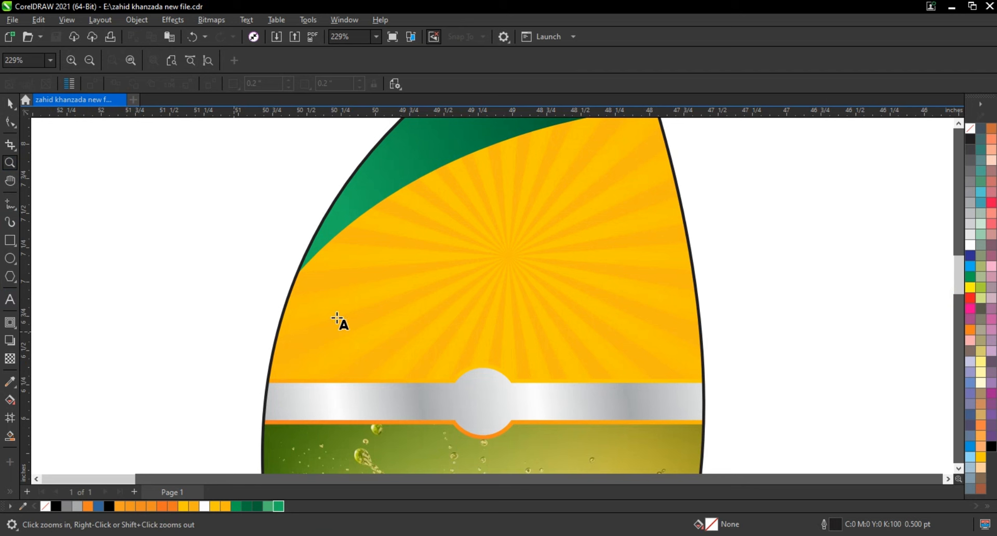
pyautogui.click(348, 314)
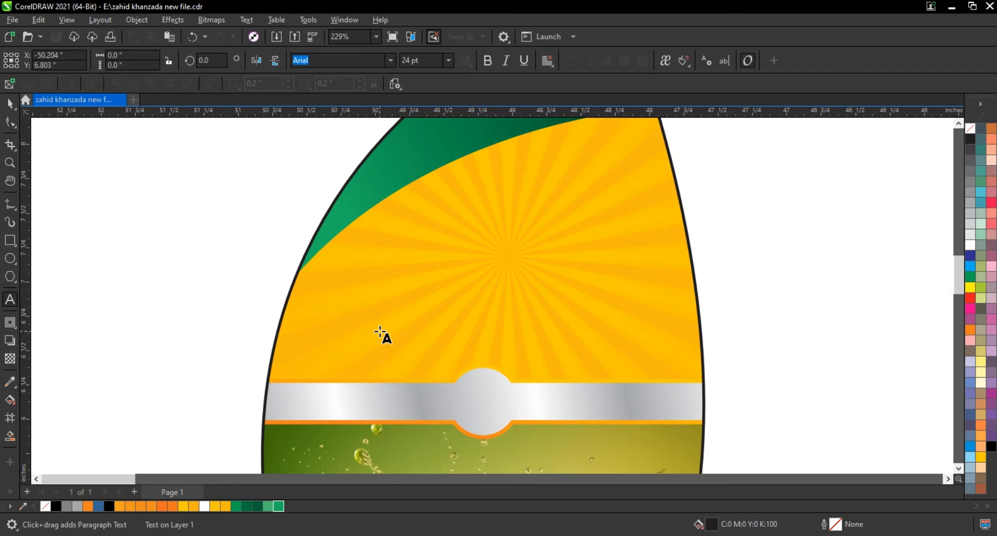
pyautogui.write('Lem')
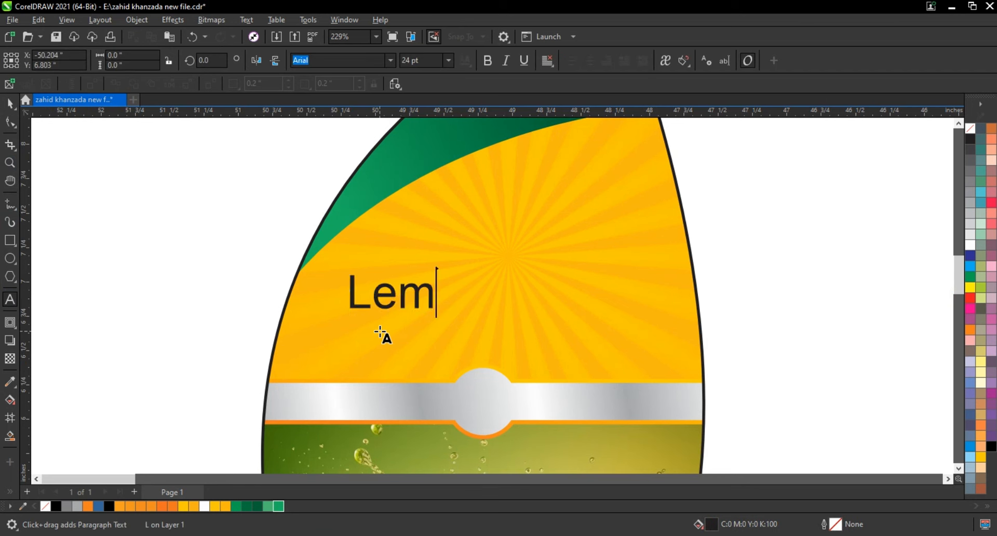
pyautogui.write('o Lush')
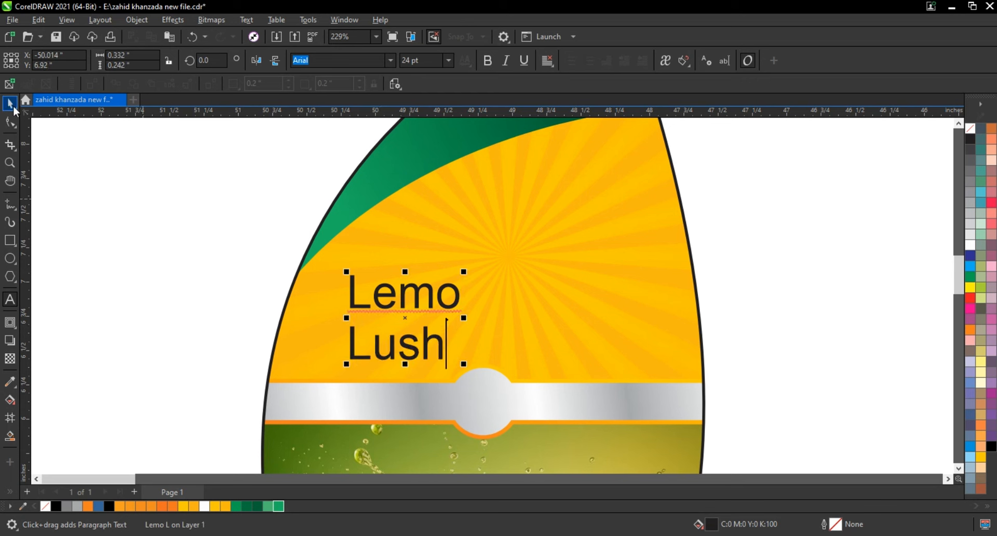
pyautogui.click(9, 103)
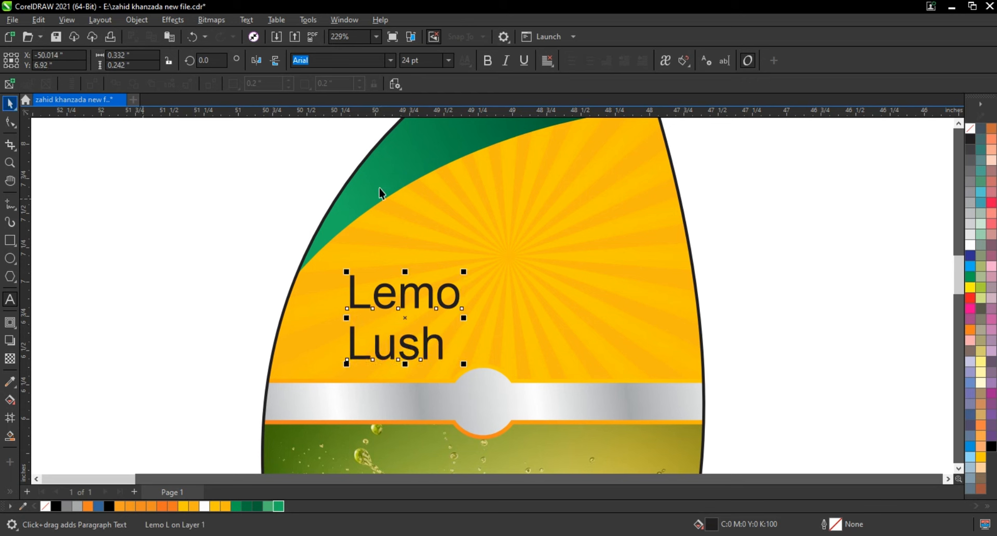
# Set the font of the "Lemo Lush" text to Billion Dreams.
pyautogui.click(391, 61)
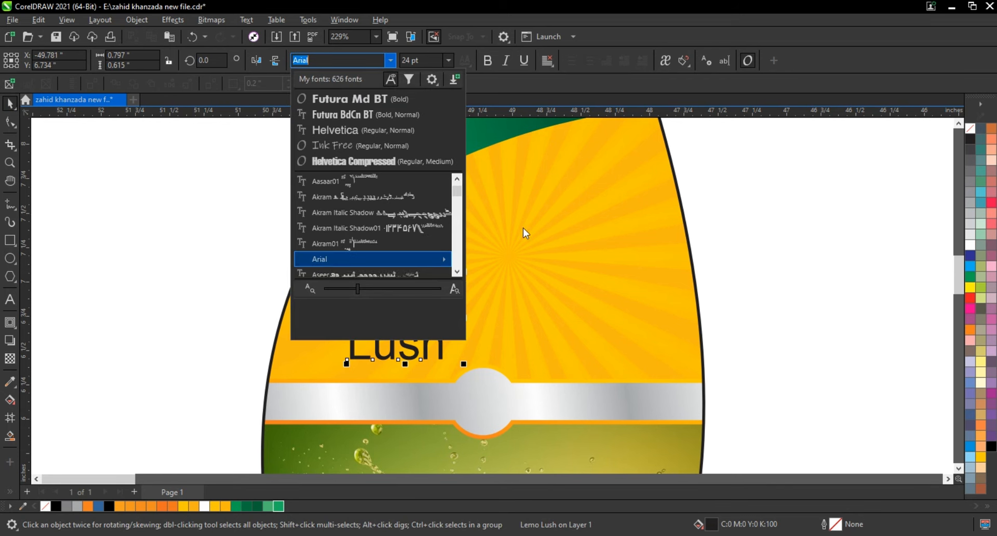
pyautogui.click(458, 271)
pyautogui.click(458, 271)
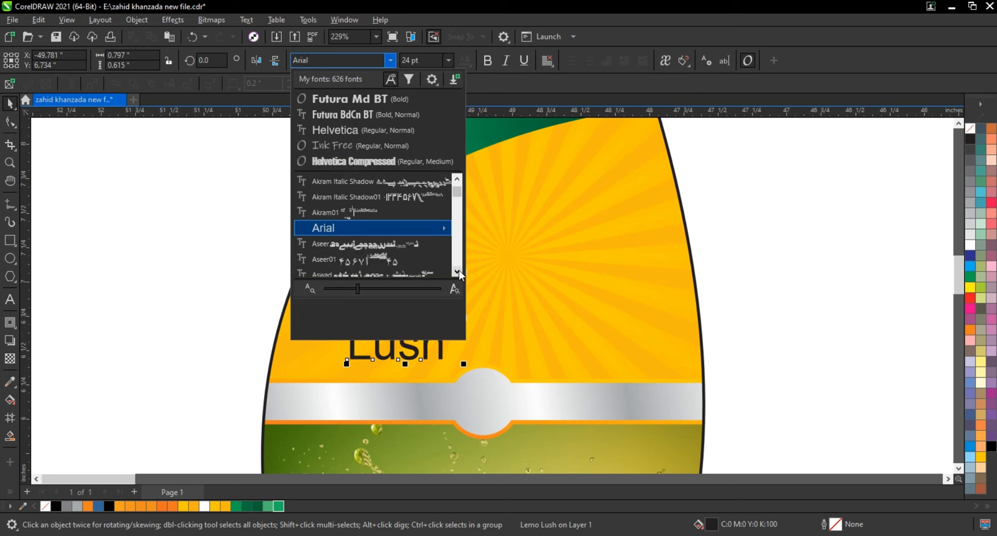
pyautogui.click(458, 271)
pyautogui.click(457, 271)
pyautogui.click(458, 271)
pyautogui.click(457, 271)
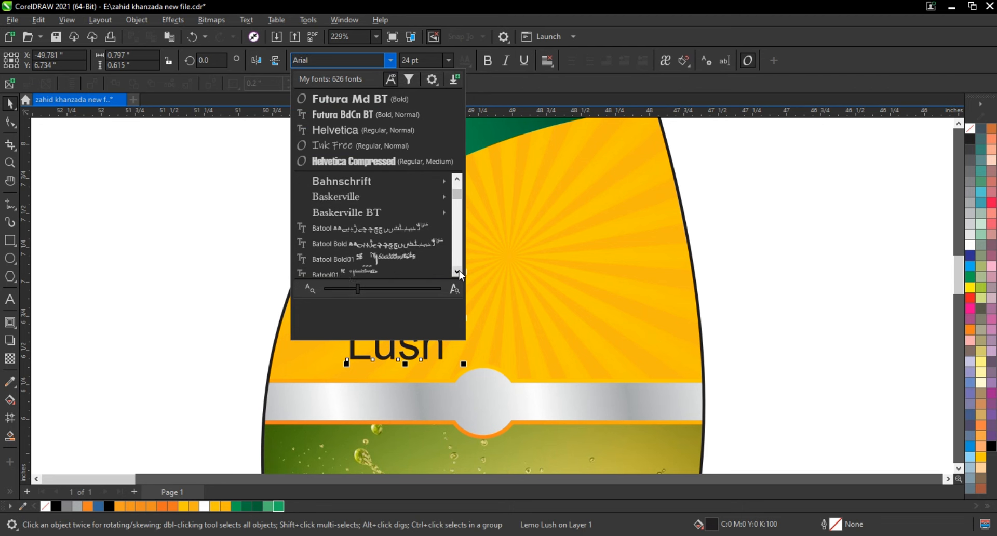
pyautogui.click(458, 271)
pyautogui.click(458, 271)
pyautogui.click(458, 271)
pyautogui.click(457, 271)
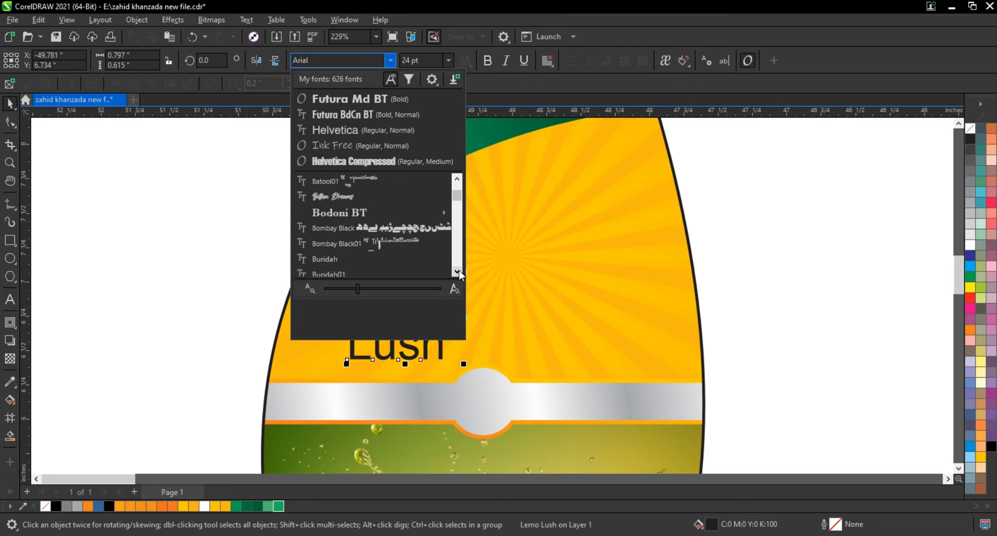
pyautogui.click(363, 192)
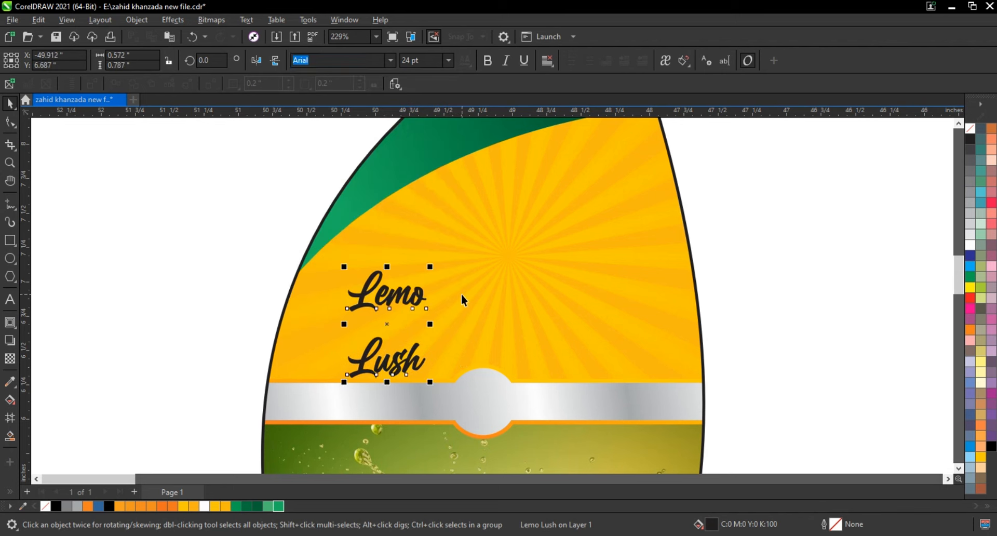
# Break the two-line text apart and place "Lush", scaled to about 58%, directly beneath "Lemo".
pyautogui.click(136, 20)
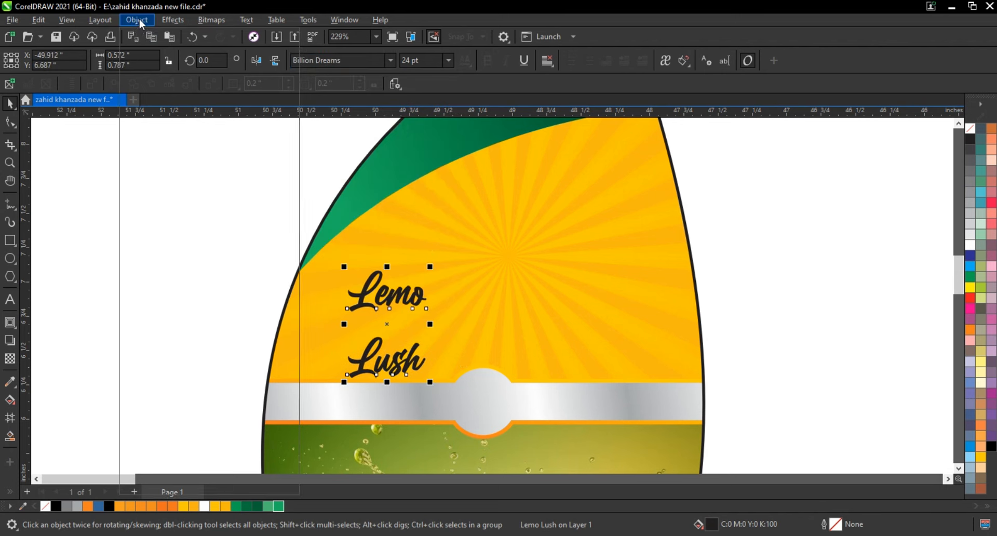
pyautogui.click(182, 305)
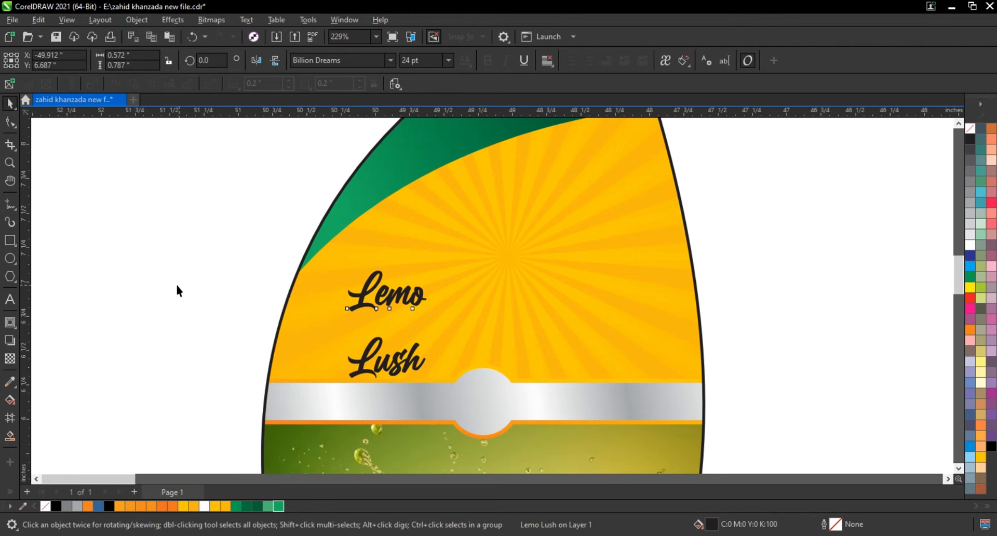
pyautogui.click(10, 163)
pyautogui.moveTo(246, 248); pyautogui.dragTo(535, 387)
pyautogui.press('space')
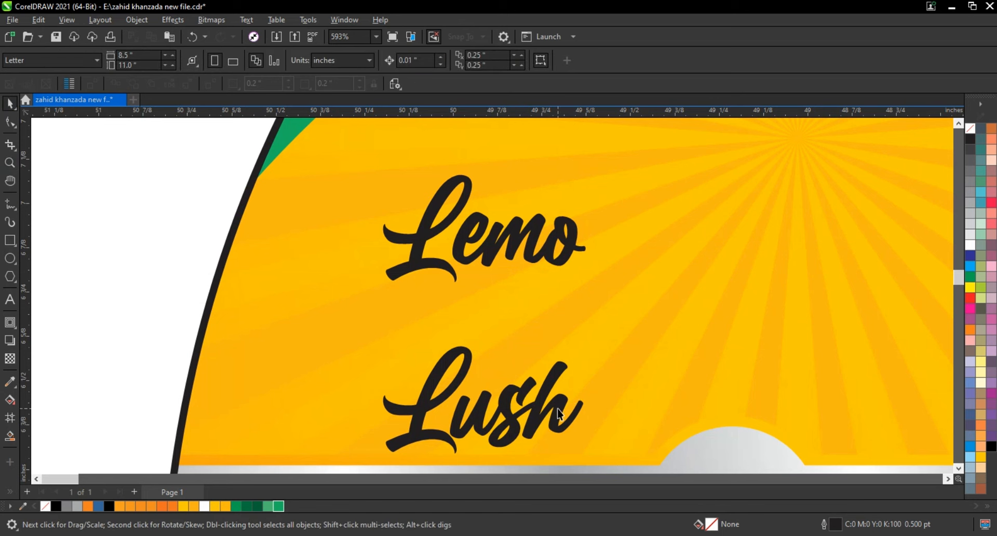
pyautogui.click(560, 412)
pyautogui.moveTo(587, 343); pyautogui.dragTo(505, 390)
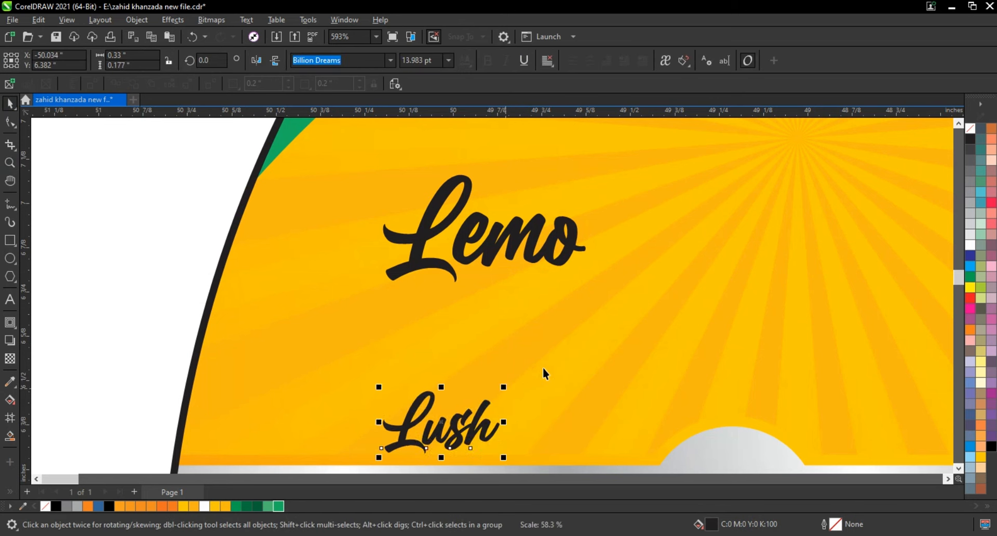
pyautogui.moveTo(441, 428); pyautogui.dragTo(492, 307)
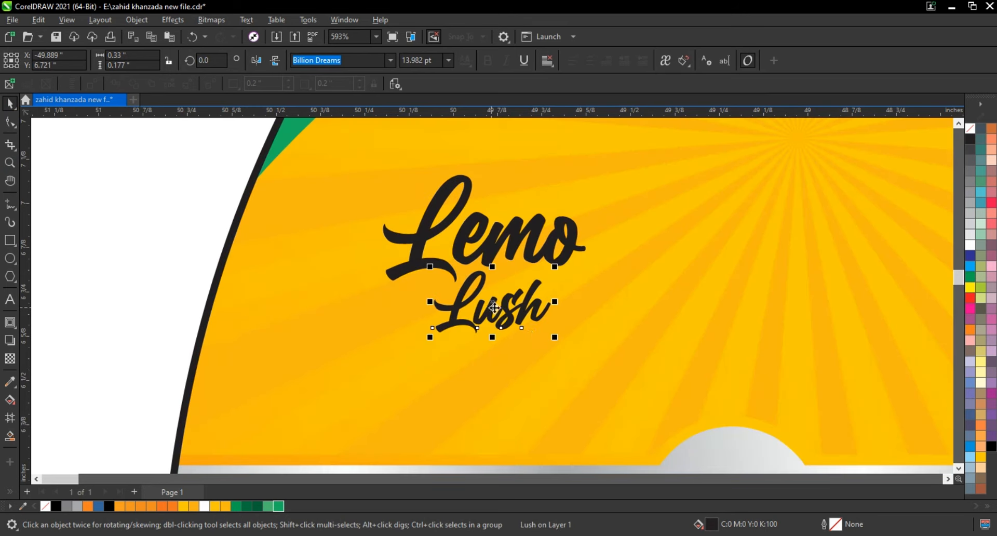
# Change the capital "L" of "Lush" to a lowercase "l" and tuck the word closely under "emo".
pyautogui.click(9, 301)
pyautogui.moveTo(461, 314); pyautogui.dragTo(449, 313)
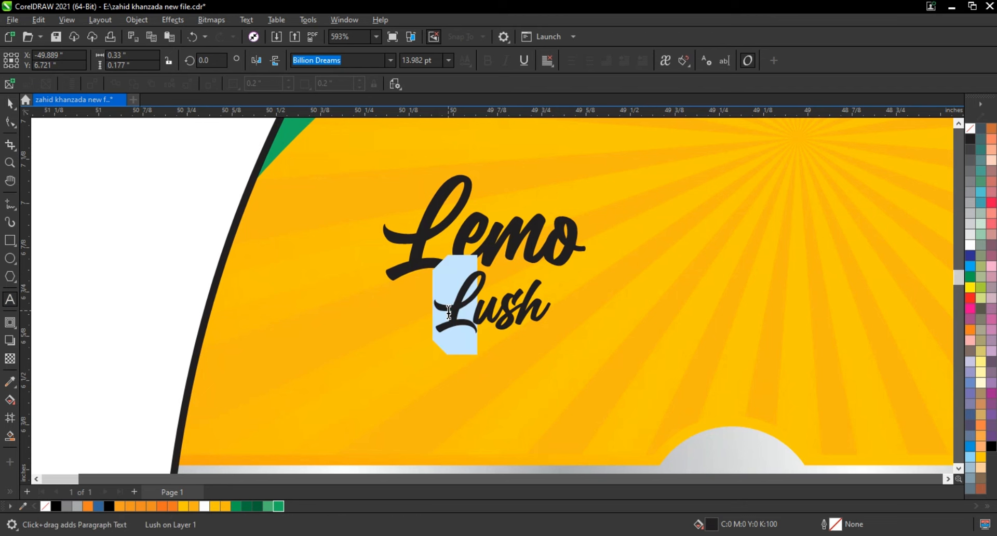
pyautogui.write('l')
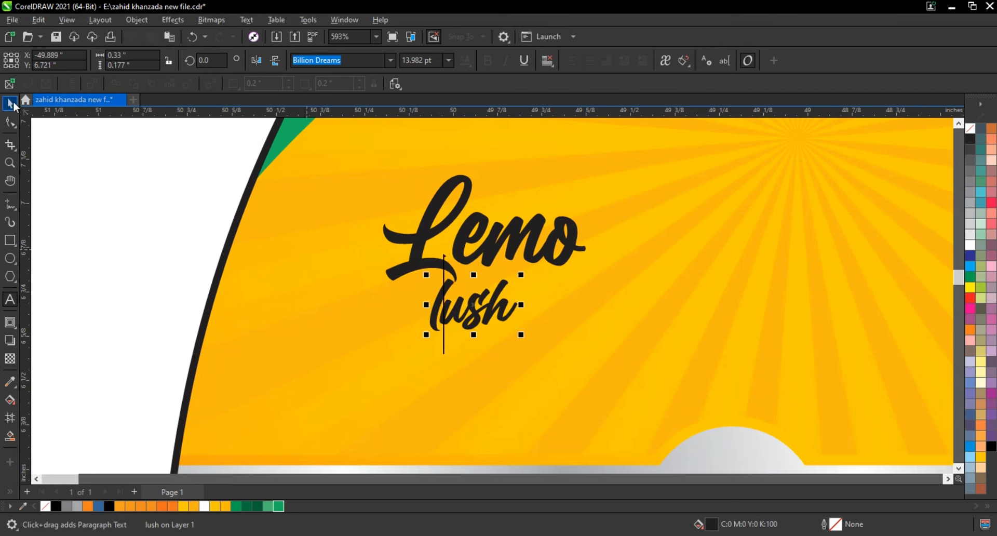
pyautogui.click(11, 102)
pyautogui.moveTo(472, 309); pyautogui.dragTo(499, 295)
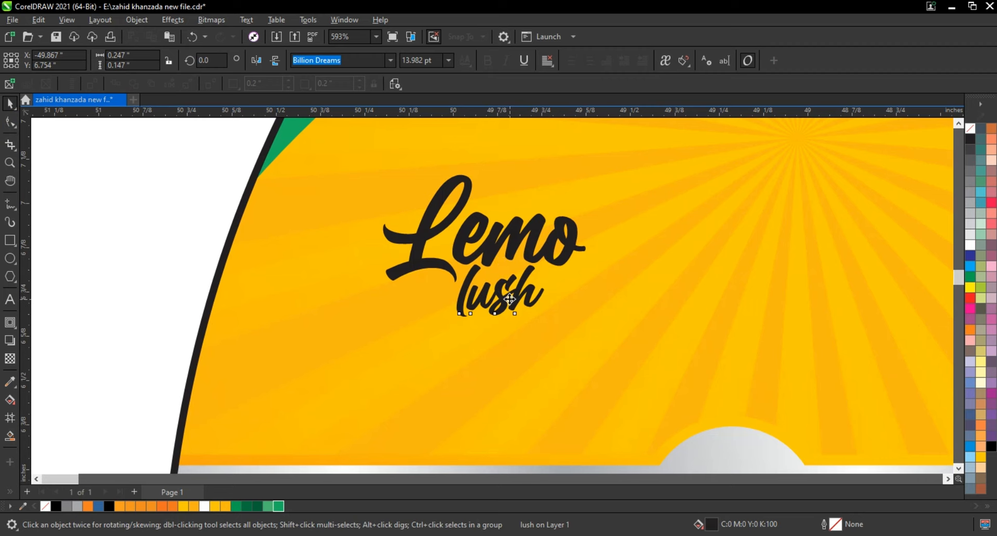
pyautogui.moveTo(510, 300); pyautogui.dragTo(508, 298)
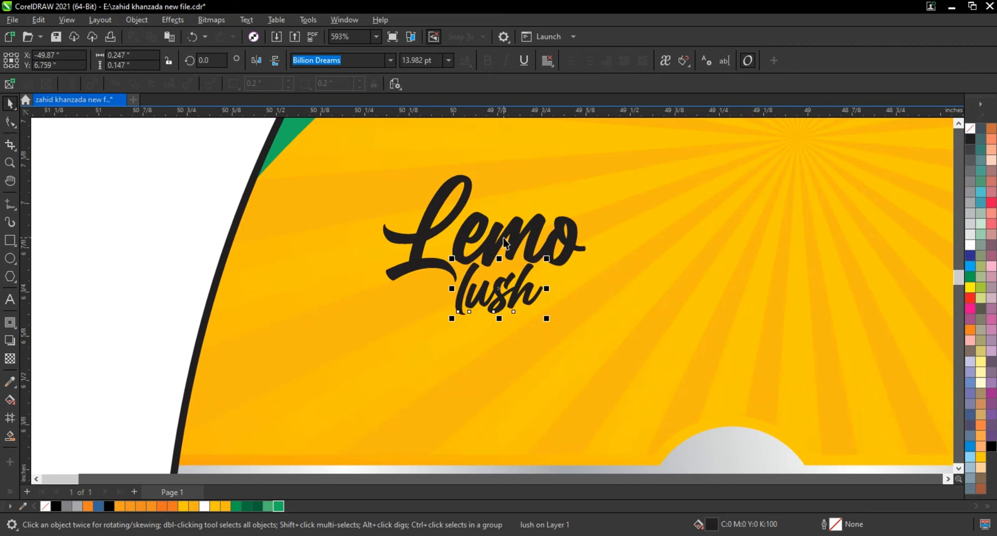
# Break "Lemo" into individual letters and nudge "emo" closer to the "L", adjusting the position of "lush" slightly.
pyautogui.click(516, 246)
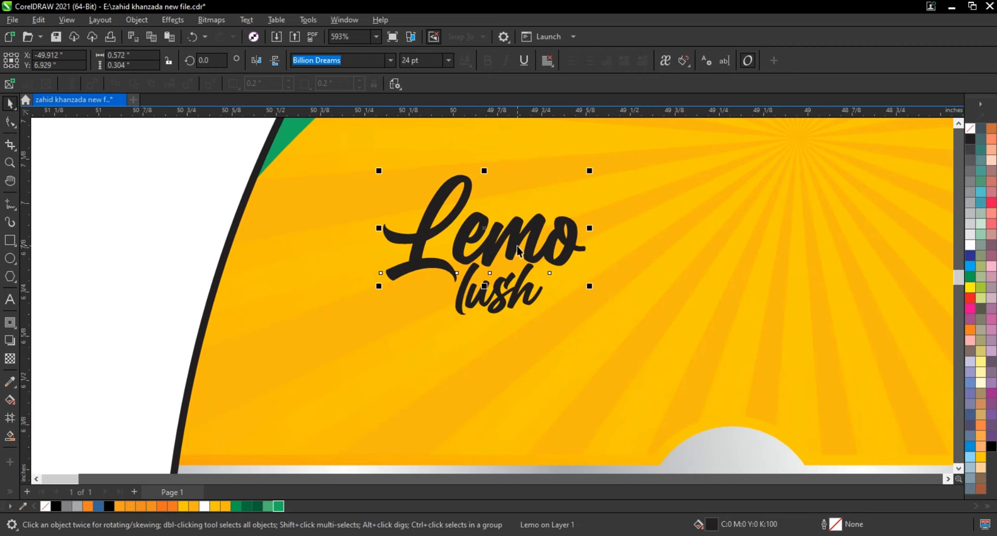
pyautogui.hotkey('ctrl', 'k')
pyautogui.click(457, 260)
pyautogui.click(460, 248)
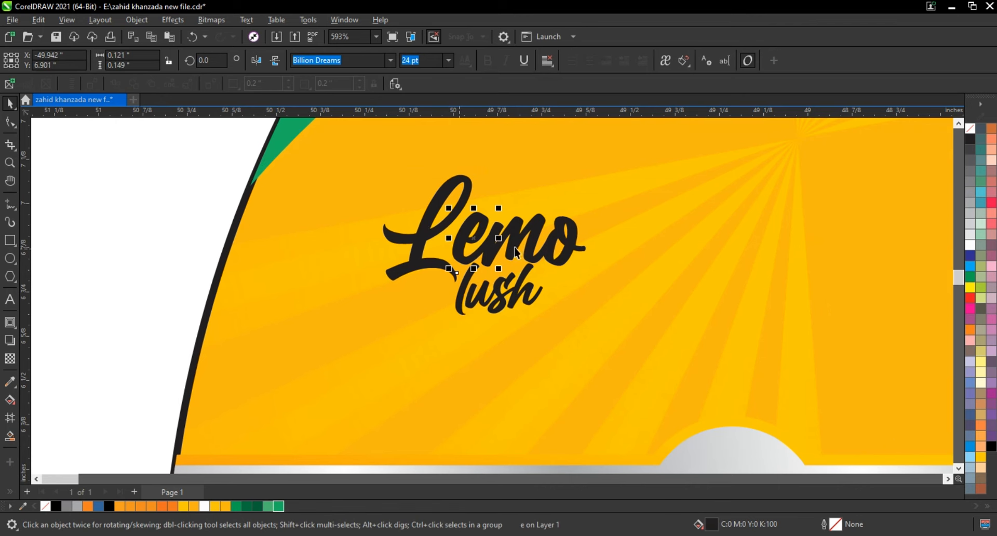
pyautogui.keyDown('shift'); pyautogui.click(522, 230); pyautogui.keyUp('shift')
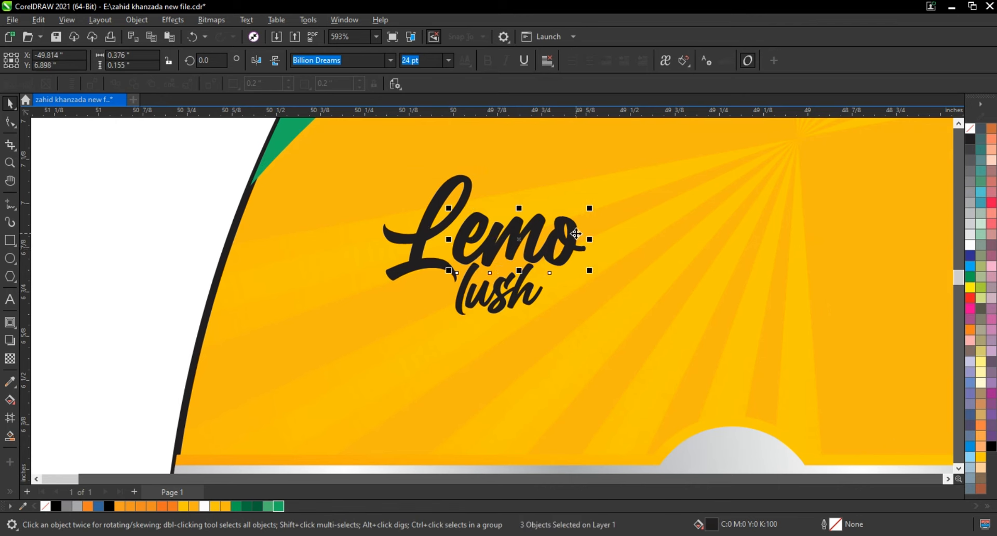
pyautogui.keyDown('shift'); pyautogui.click(578, 239); pyautogui.keyUp('shift')
pyautogui.press('Left')
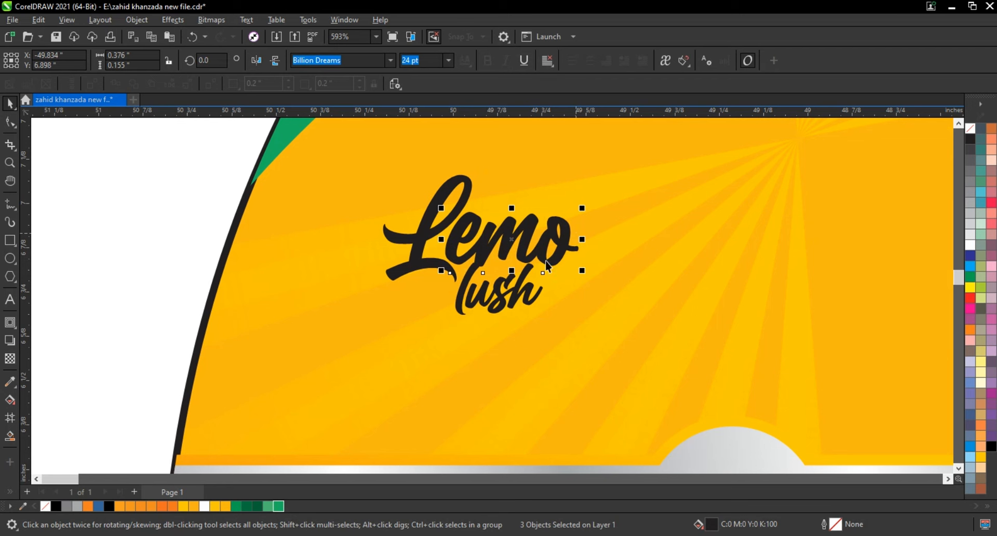
pyautogui.moveTo(498, 294); pyautogui.dragTo(496, 297)
# Convert all letters of "Lemo" and "lush" to curves and weld them into a single curve.
pyautogui.moveTo(167, 140); pyautogui.dragTo(620, 340)
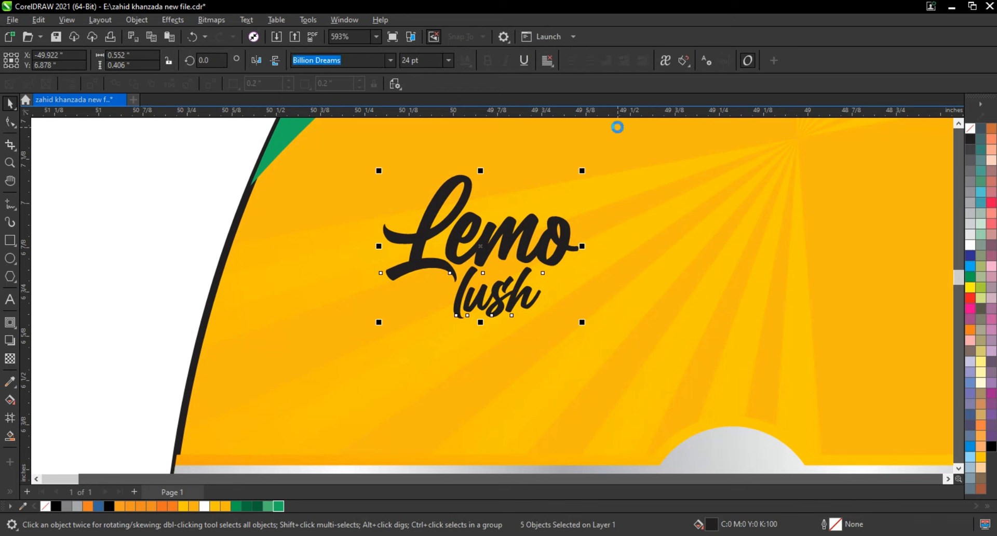
pyautogui.hotkey('ctrl', 'q')
pyautogui.click(360, 60)
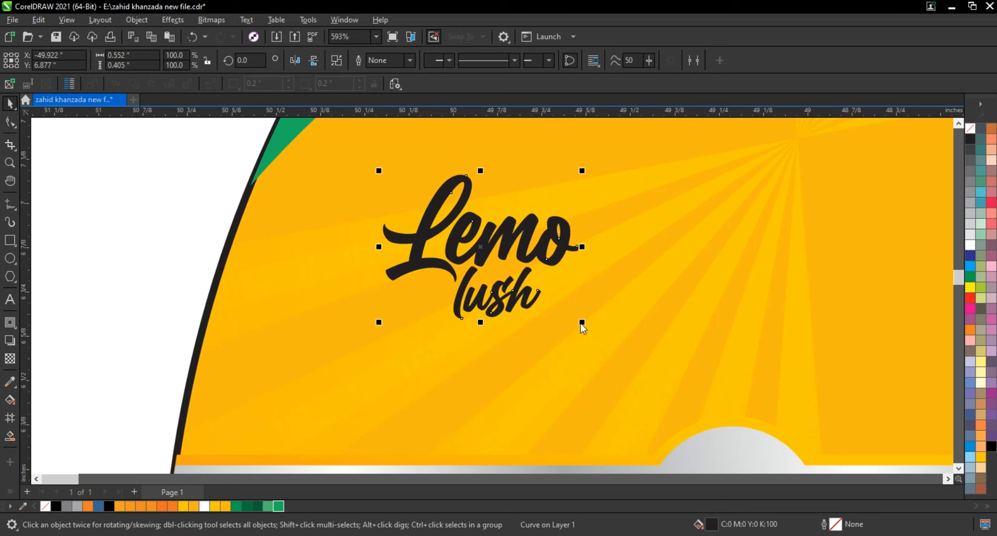
# Enlarge the welded lettering to 141% and skew it upward to the right, stretching its width to about 0.82 in.
pyautogui.moveTo(581, 323); pyautogui.dragTo(662, 381)
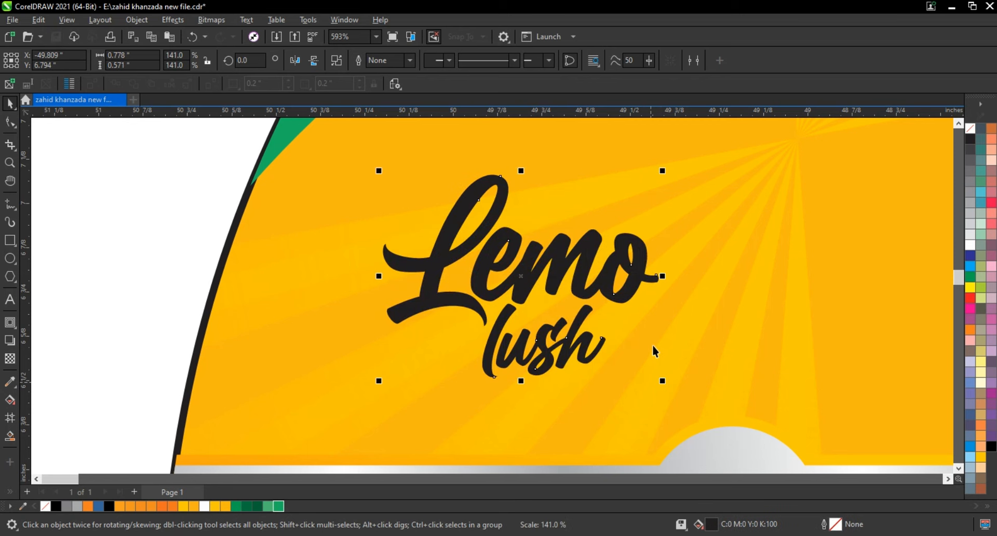
pyautogui.click(615, 296)
pyautogui.moveTo(664, 275); pyautogui.dragTo(664, 244)
pyautogui.moveTo(377, 266); pyautogui.dragTo(378, 292)
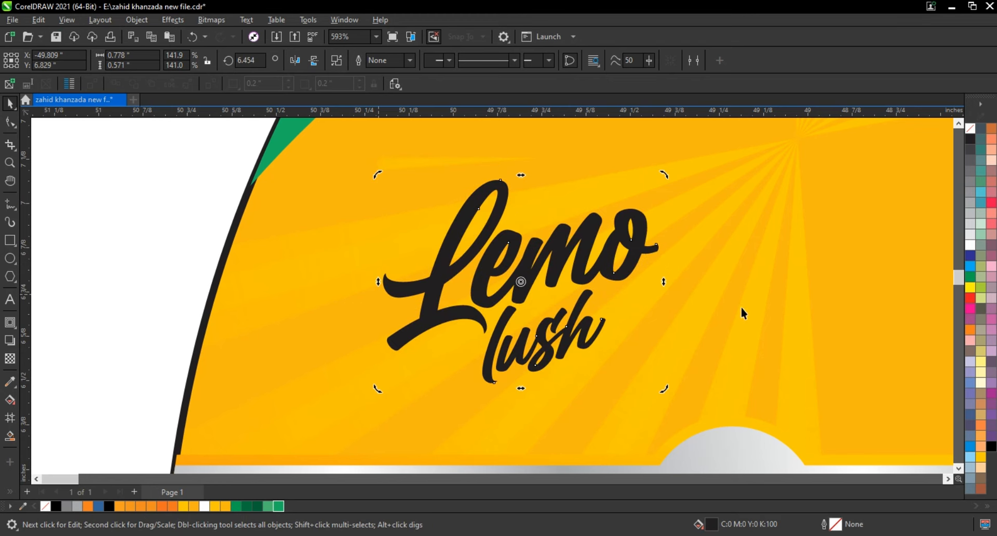
pyautogui.click(584, 327)
pyautogui.moveTo(663, 285); pyautogui.dragTo(678, 281)
# Center the lettering on the sunburst above the silver band and enlarge it to about 1.71 by 1.20 in.
pyautogui.scroll(-2, 350, 374)
pyautogui.scroll(-2, 464, 346)
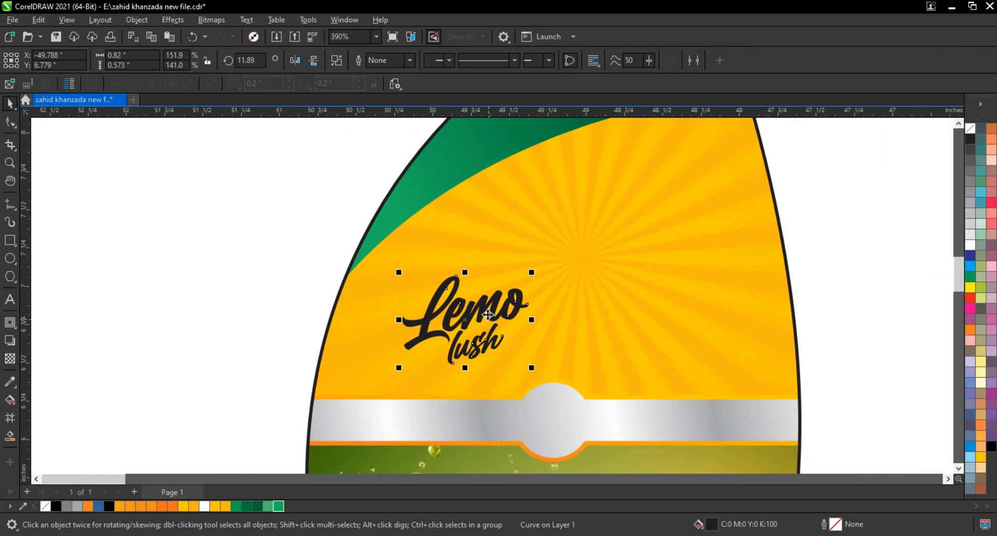
pyautogui.click(531, 313)
pyautogui.hotkey('ctrl', 'z')
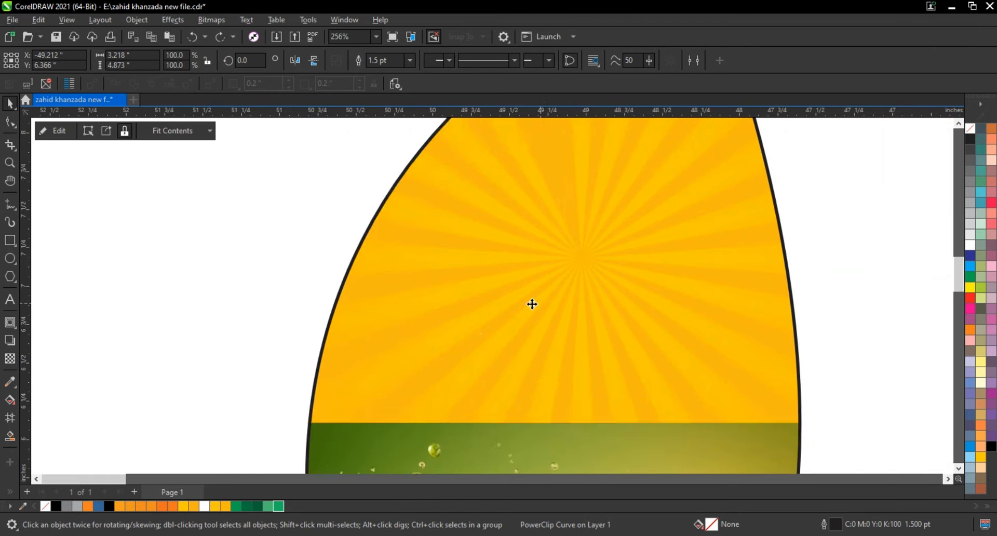
pyautogui.moveTo(502, 316); pyautogui.dragTo(583, 260)
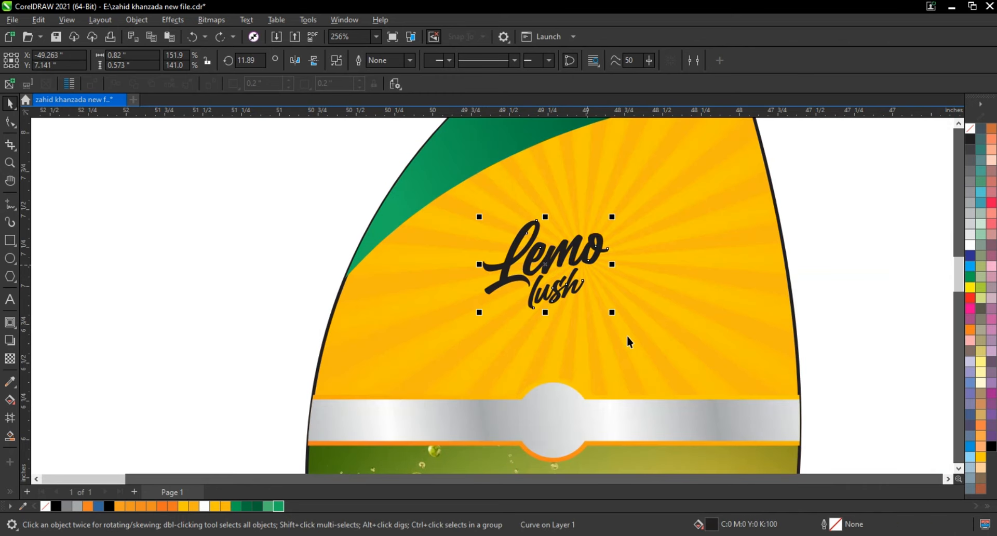
pyautogui.moveTo(618, 316); pyautogui.dragTo(706, 379)
pyautogui.moveTo(595, 322); pyautogui.dragTo(600, 332)
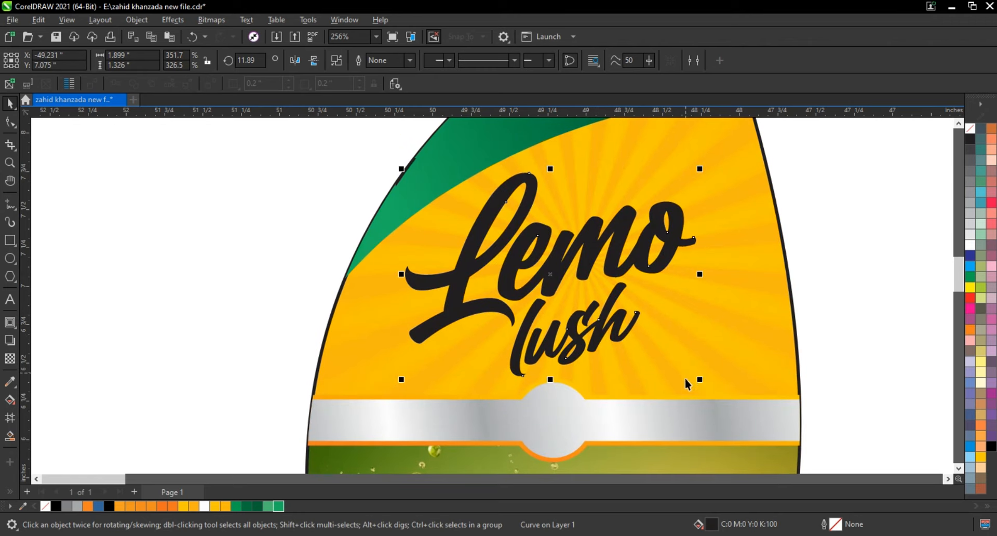
pyautogui.moveTo(700, 380); pyautogui.dragTo(686, 373)
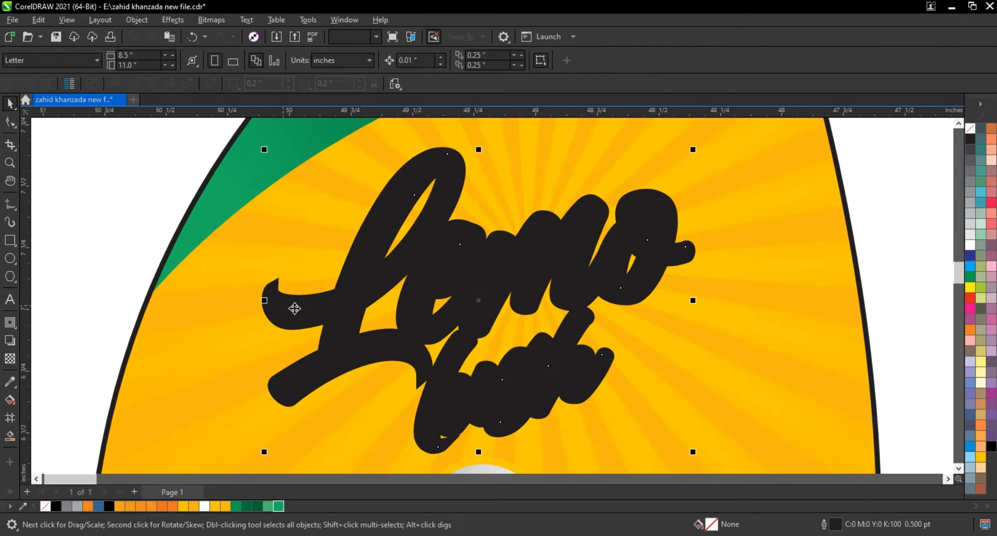
# Fill the lettering white and weld the broken-apart black contour around it into one backing shape without gaps.
pyautogui.click(295, 309)
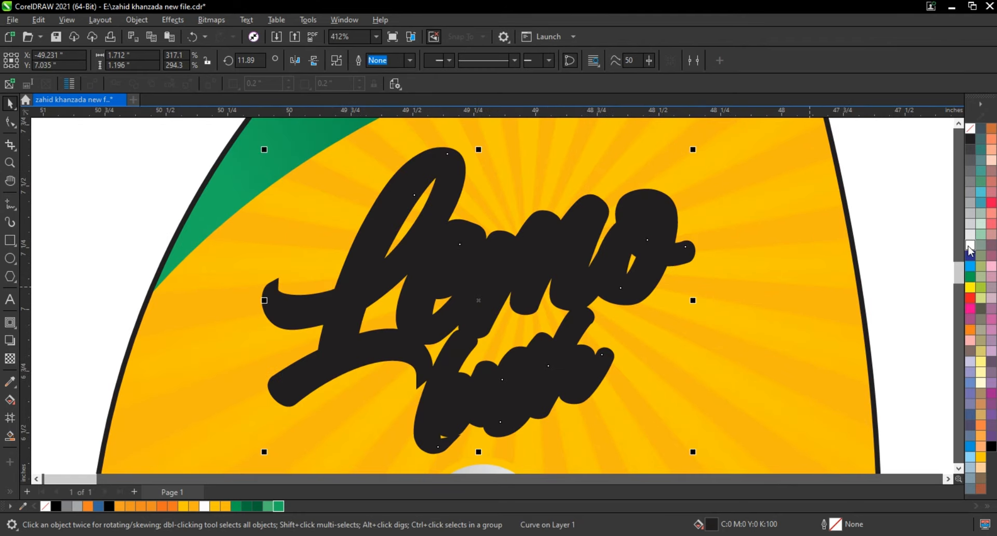
pyautogui.click(969, 247)
pyautogui.click(693, 253)
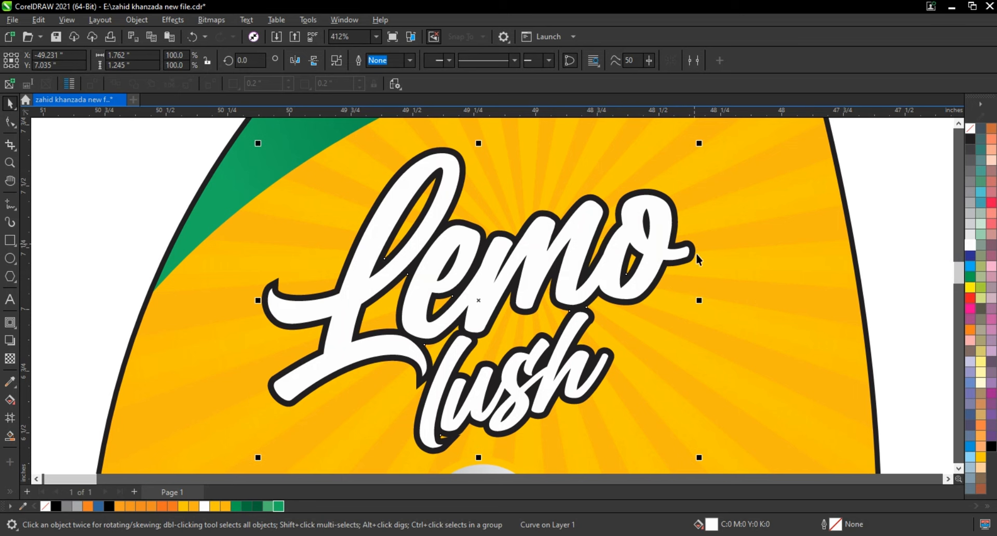
pyautogui.click(337, 61)
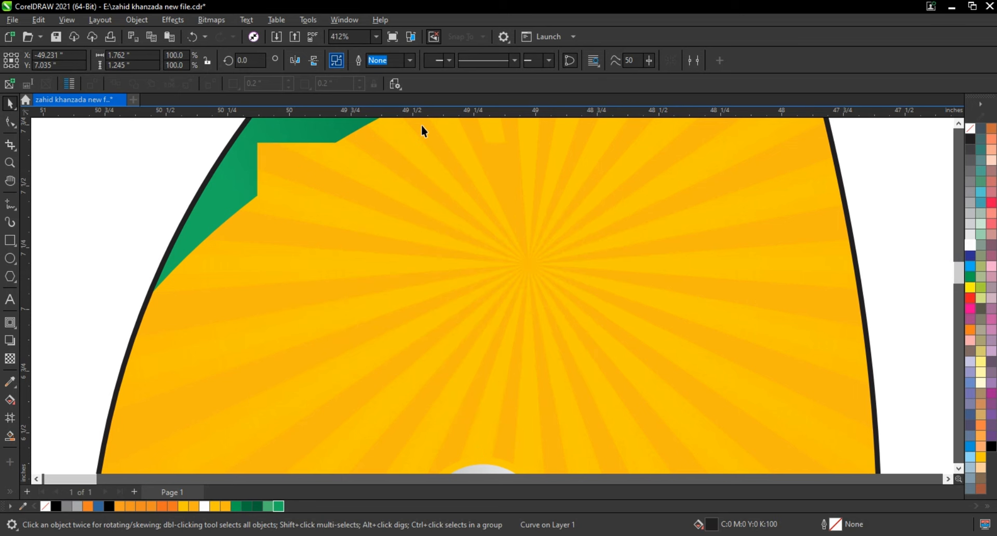
pyautogui.click(364, 63)
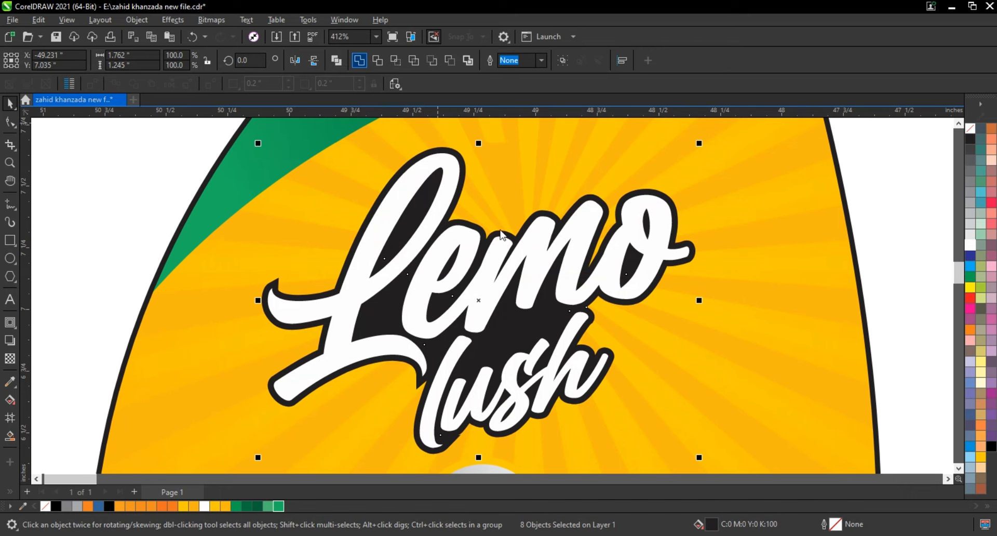
# Fill the welded backing shape behind the lettering with a lighter green, C73 M0 Y100 K0.
pyautogui.scroll(-1, 439, 283)
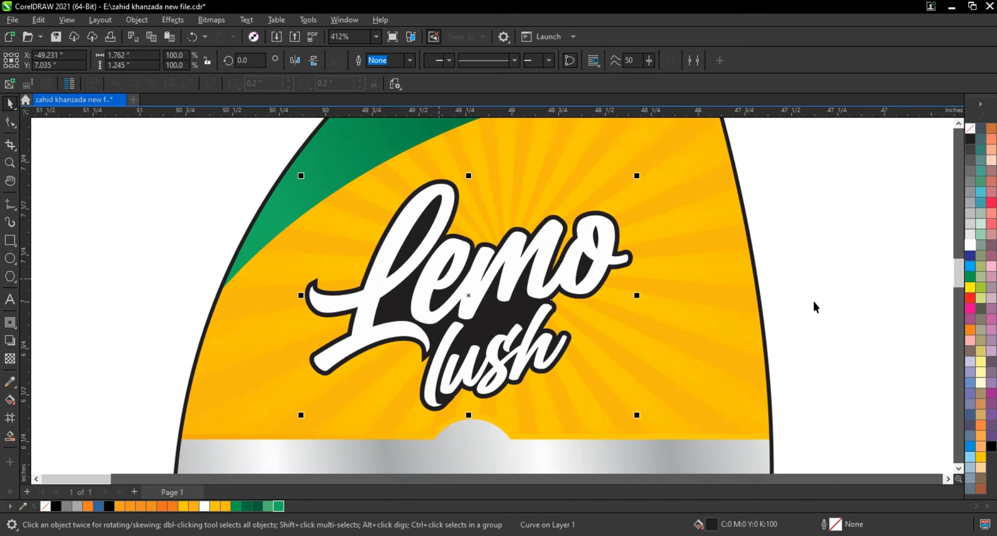
pyautogui.click(971, 280)
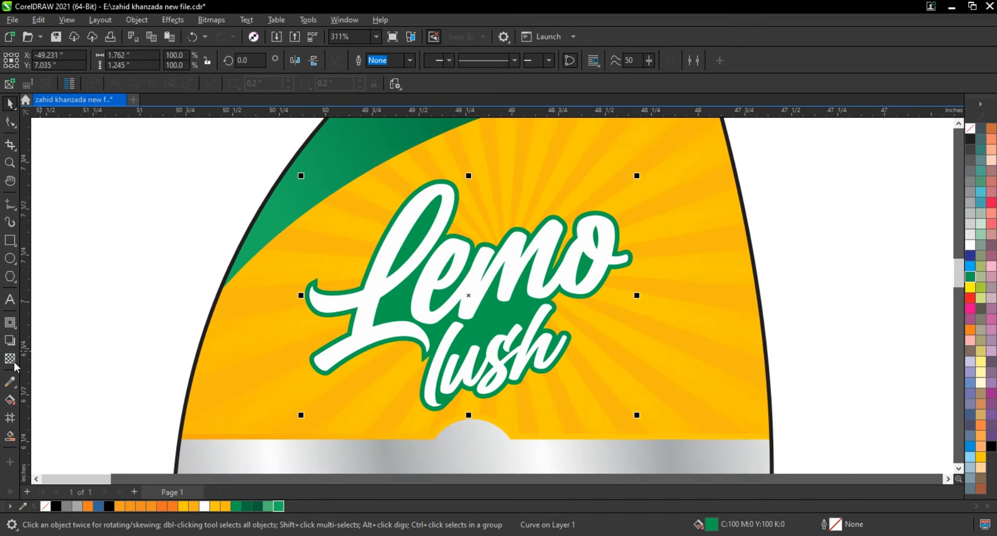
pyautogui.click(9, 402)
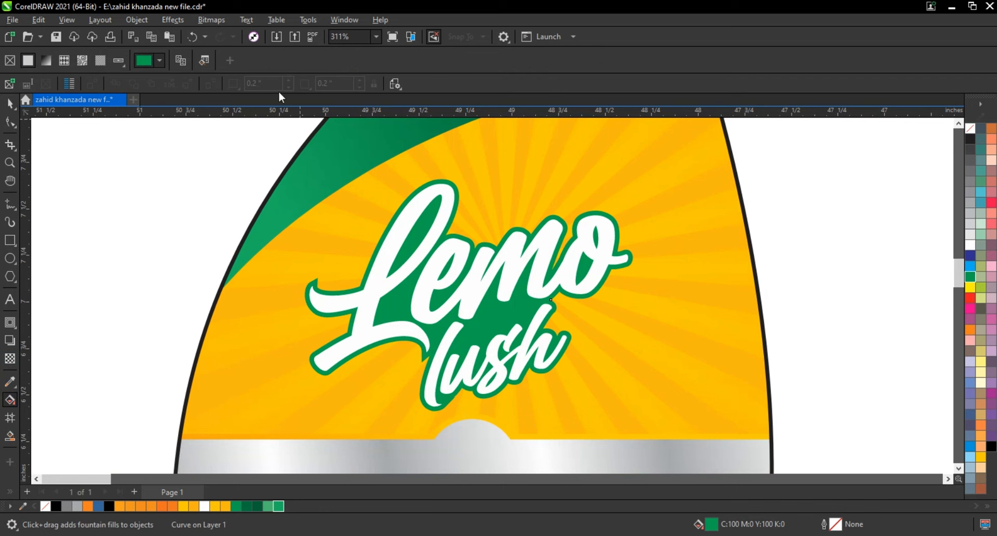
pyautogui.click(147, 66)
pyautogui.click(147, 86)
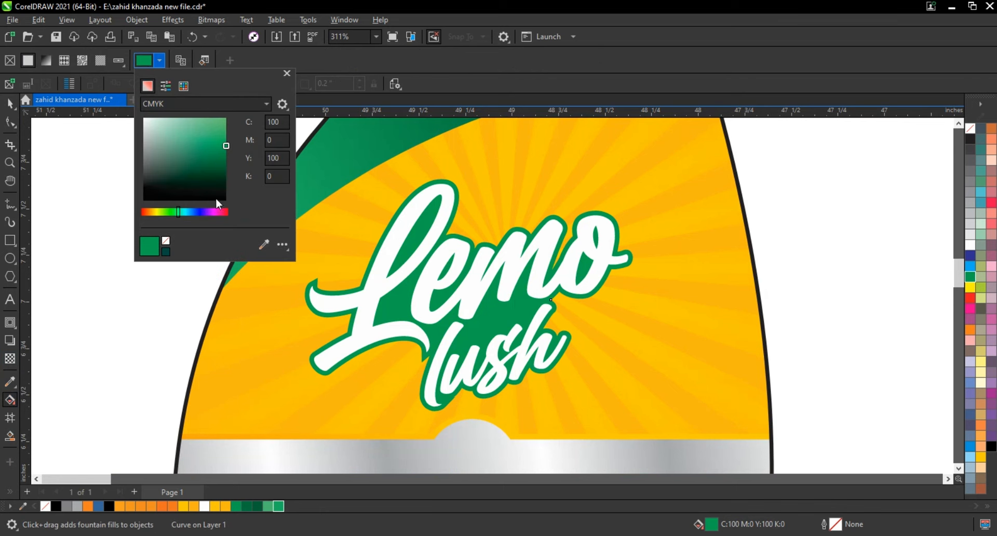
pyautogui.click(174, 212)
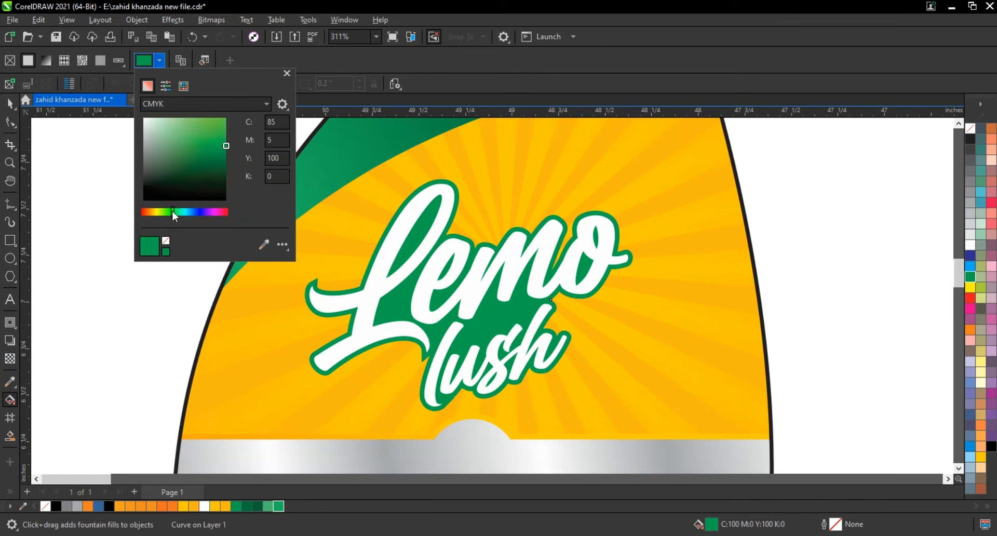
pyautogui.click(220, 130)
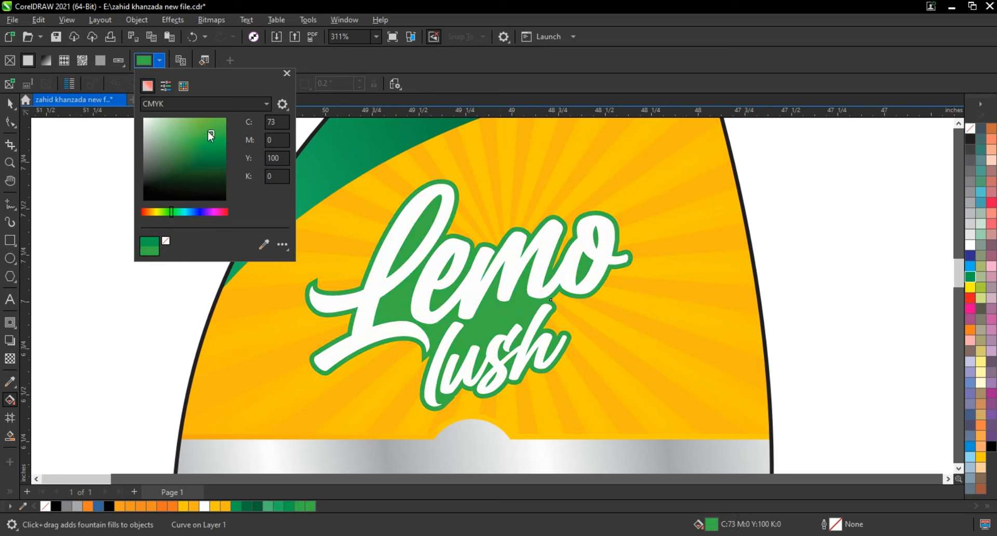
# Create a copy of the white lettering offset slightly down and left behind it, filled dark green C98 M33 Y100 K28.
pyautogui.click(10, 104)
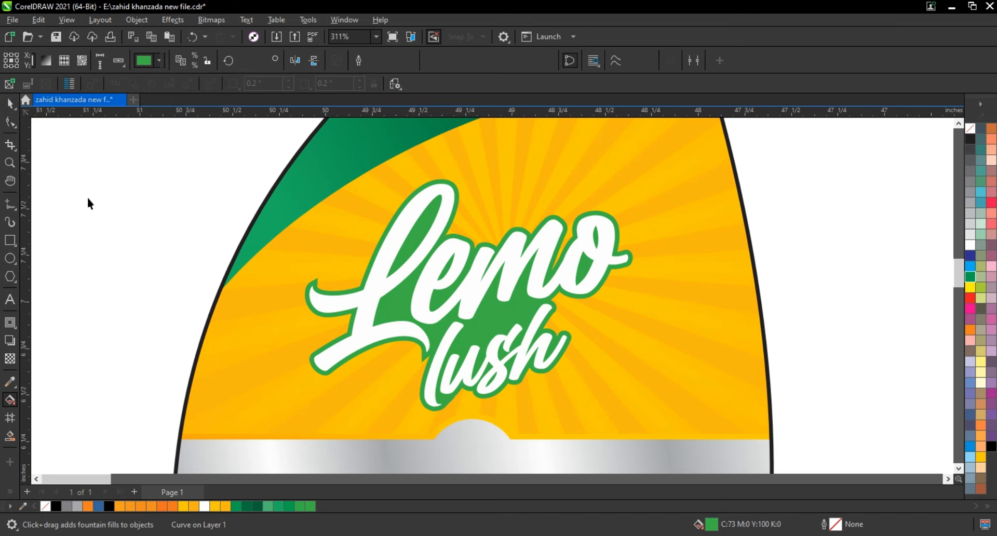
pyautogui.click(592, 235)
pyautogui.hotkey('shift', 'F2')
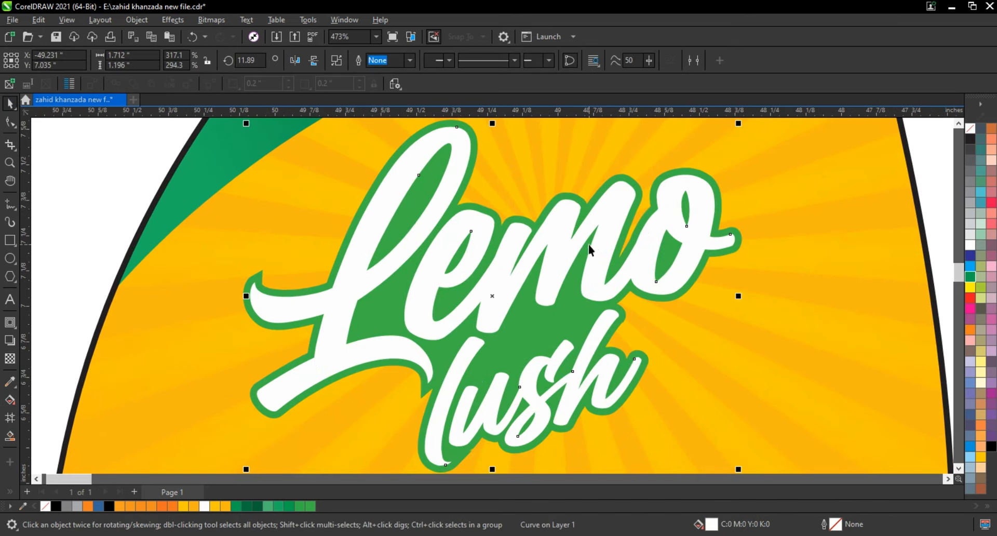
pyautogui.moveTo(513, 272); pyautogui.dragTo(509, 273)
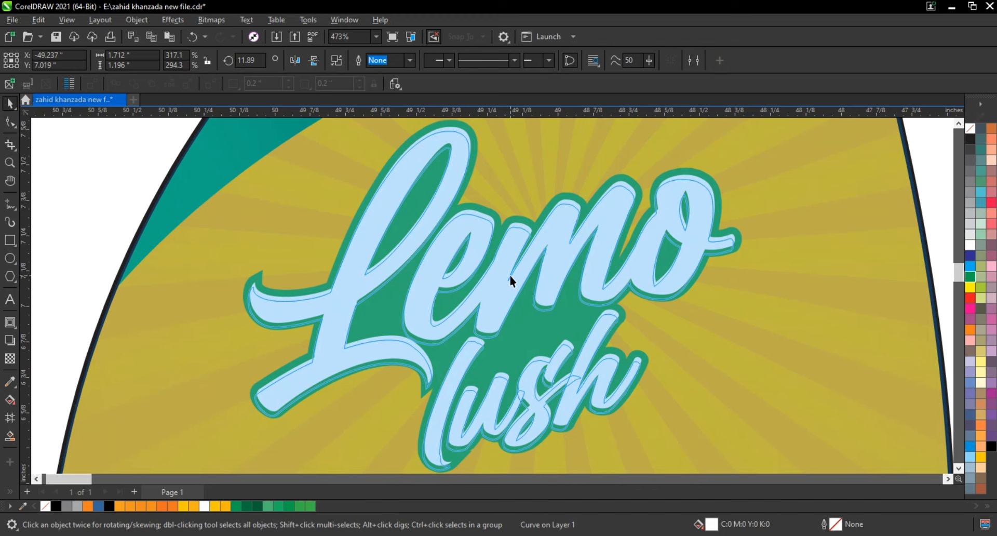
pyautogui.click(259, 506)
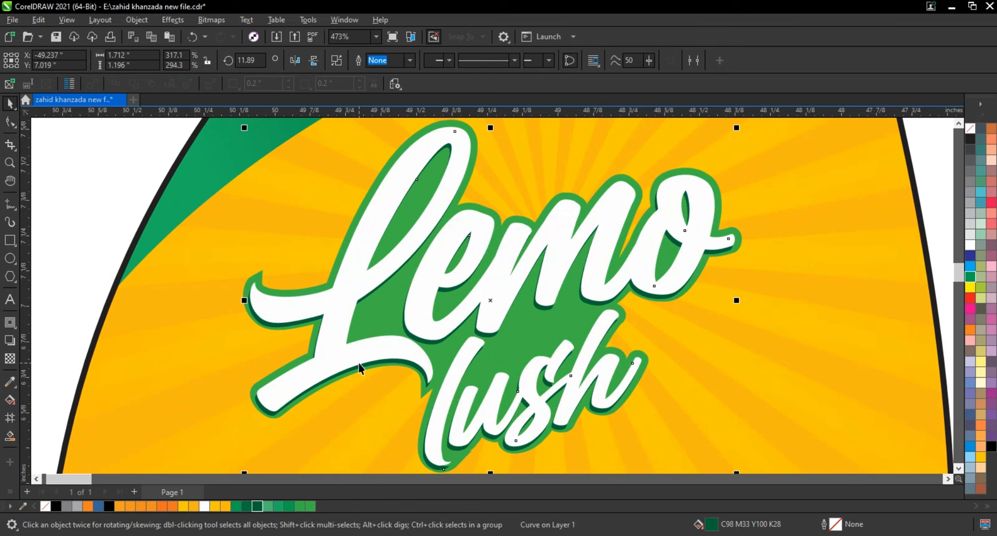
# Group the white lettering, its dark green copy and the green backing, and shift the group slightly to the right on the sunburst.
pyautogui.scroll(-3, 360, 369)
pyautogui.moveTo(200, 190); pyautogui.dragTo(667, 421)
pyautogui.scroll(-1, 500, 312)
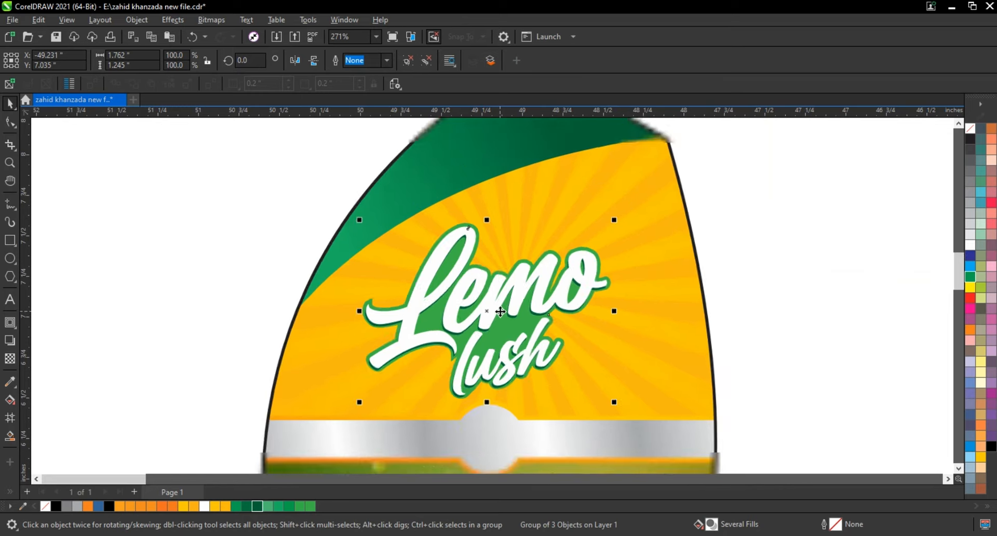
pyautogui.scroll(-1, 500, 312)
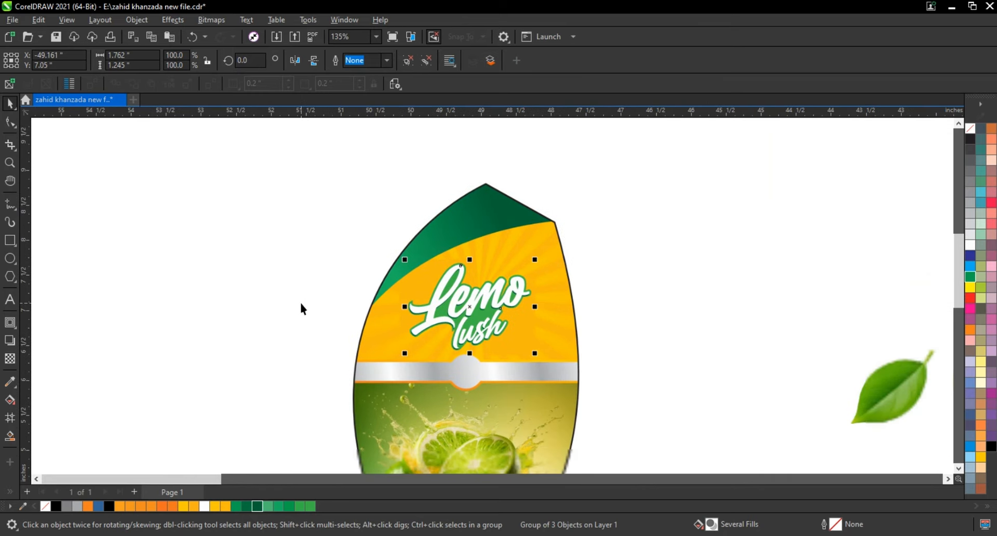
# Bring the lemon slice photo to the front over "Lemo" and shrink it to about 1.0 by 0.8 in.
pyautogui.scroll(-1, 301, 309)
pyautogui.click(772, 356)
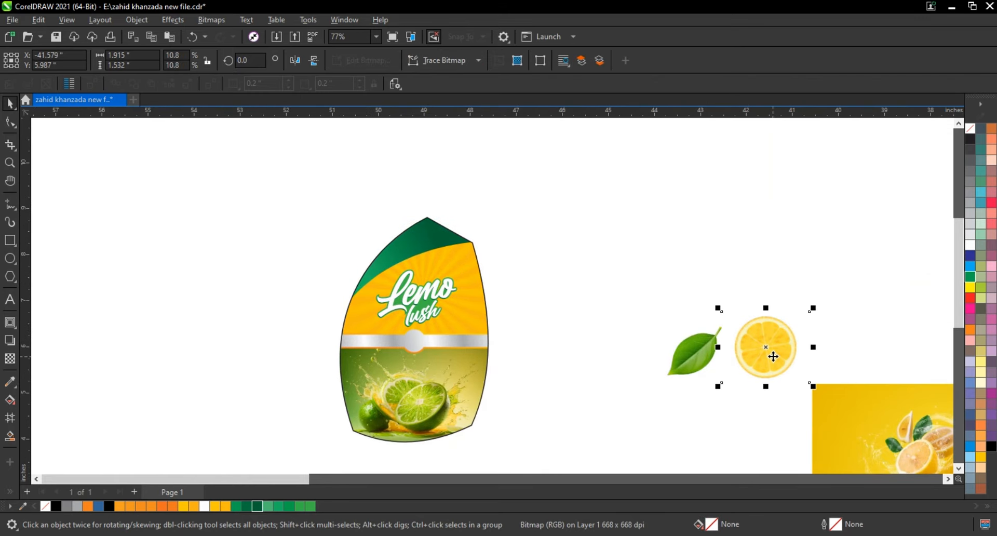
pyautogui.moveTo(773, 358); pyautogui.dragTo(427, 284)
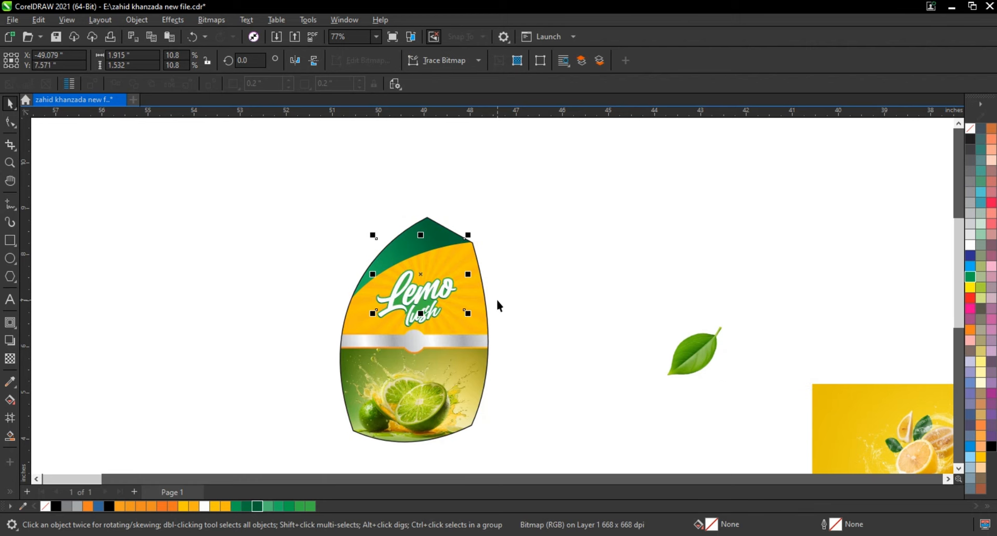
pyautogui.hotkey('shift', 'F2')
pyautogui.hotkey('shift', 'pageup')
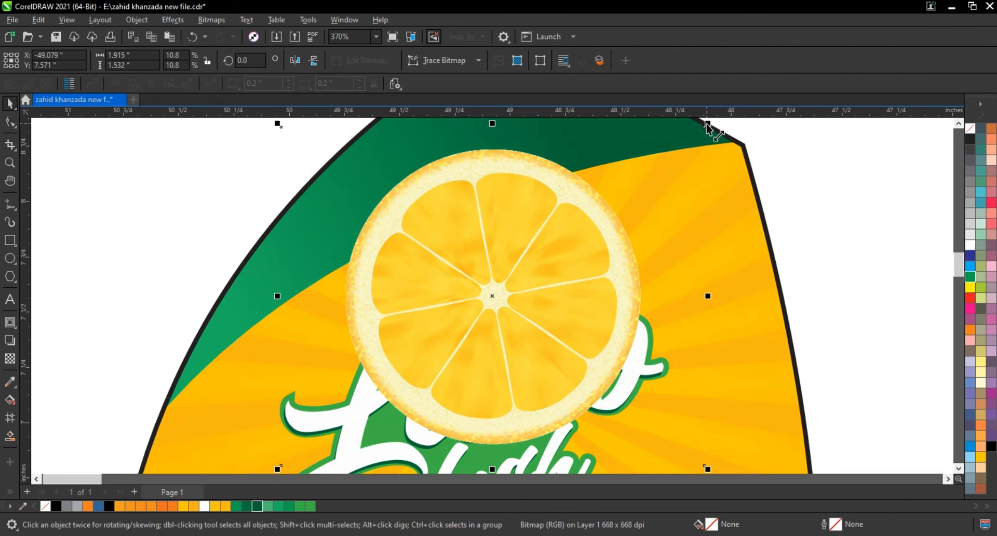
pyautogui.moveTo(707, 125); pyautogui.dragTo(604, 207)
pyautogui.moveTo(535, 298)
pyautogui.mouseDown()
pyautogui.moveTo(556, 298)
pyautogui.moveTo(528, 304)
pyautogui.moveTo(560, 292)
pyautogui.moveTo(550, 301)
pyautogui.mouseUp()
# Bring the lettering group in front of the lemon slice and nudge the slice slightly down behind "Lemo".
pyautogui.click(405, 290)
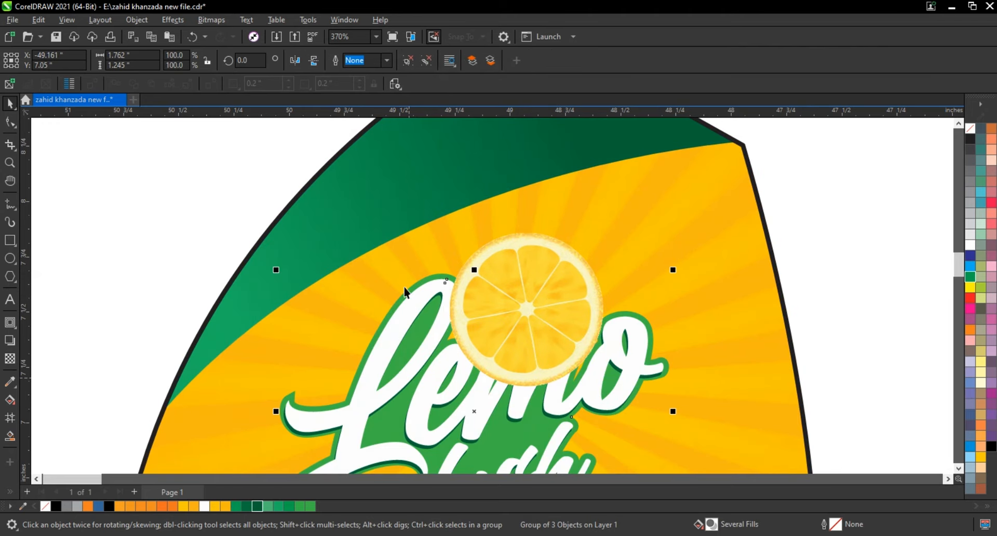
pyautogui.keyDown('shift'); pyautogui.click(437, 280); pyautogui.keyUp('shift')
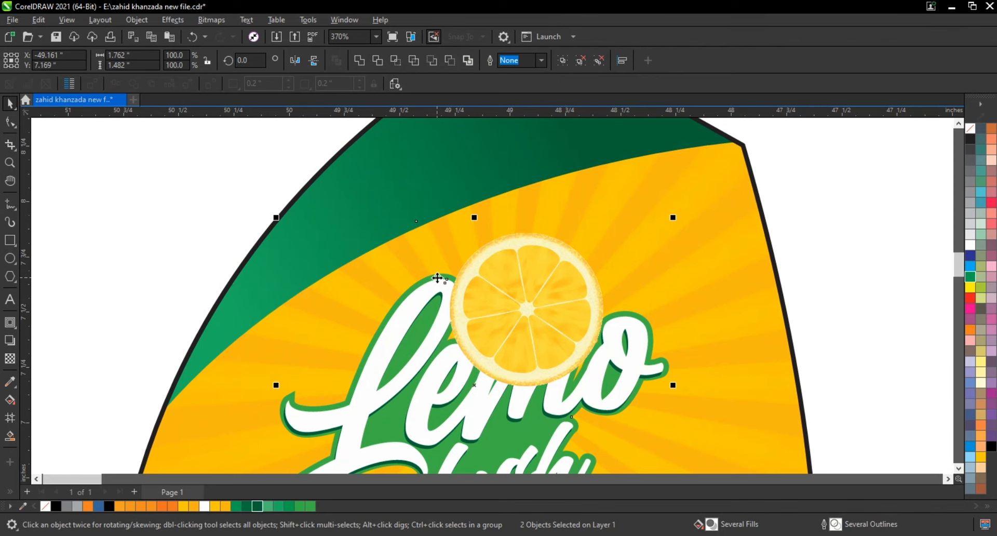
pyautogui.scroll(-3, 437, 279)
pyautogui.click(225, 231)
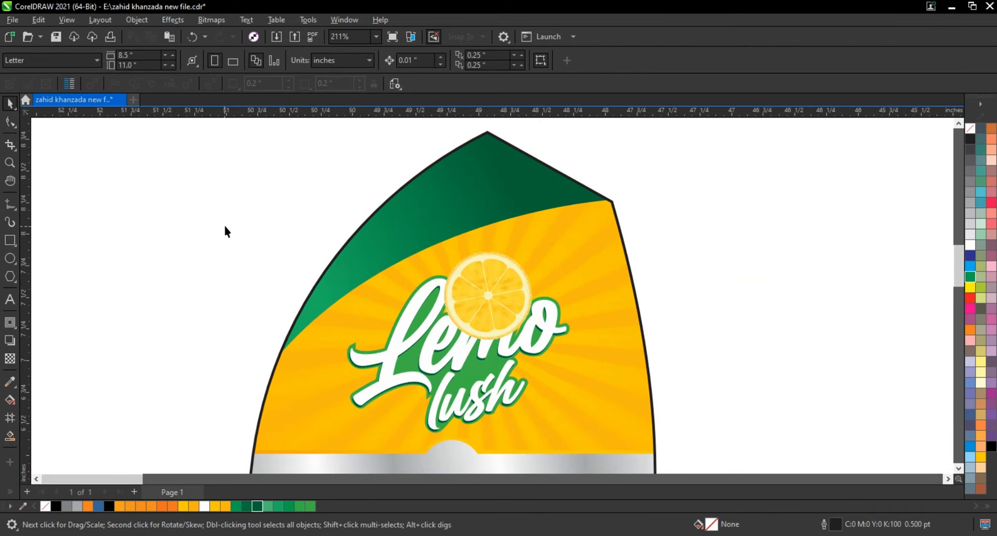
pyautogui.click(475, 306)
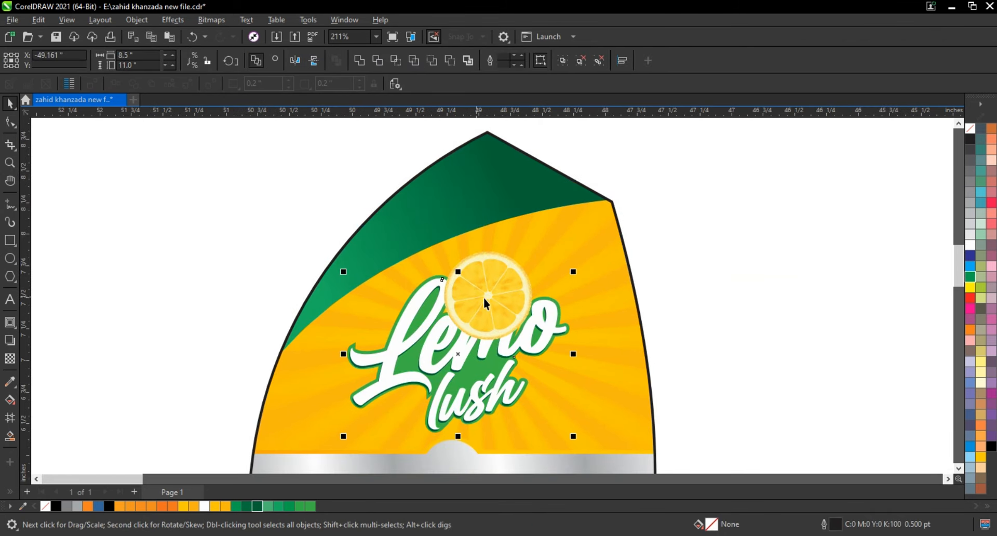
pyautogui.hotkey('shift', 'pageup')
pyautogui.click(487, 278)
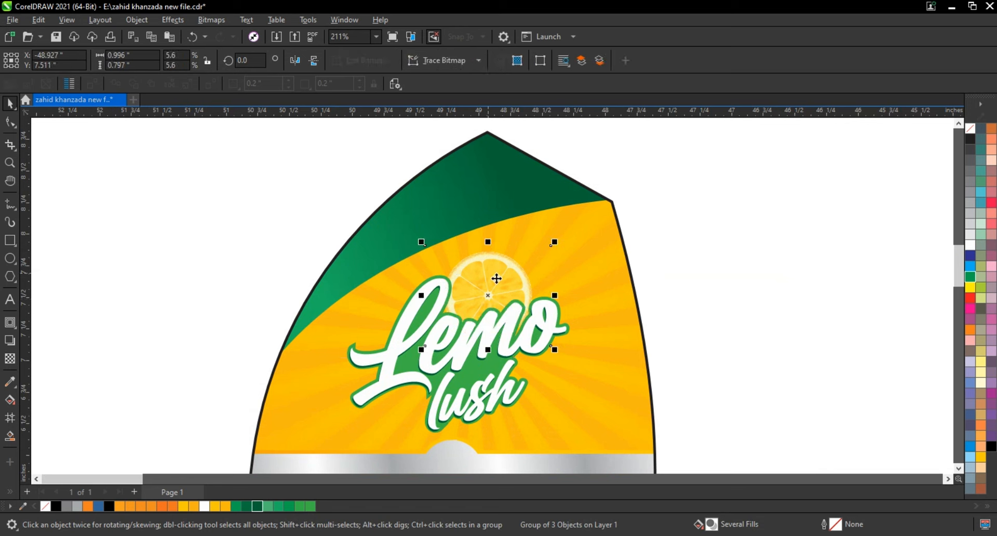
pyautogui.moveTo(494, 278); pyautogui.dragTo(502, 279)
# Move the green leaf photo onto the "Lemo" lettering and bring it to the front.
pyautogui.scroll(-2, 450, 297)
pyautogui.scroll(-2, 452, 301)
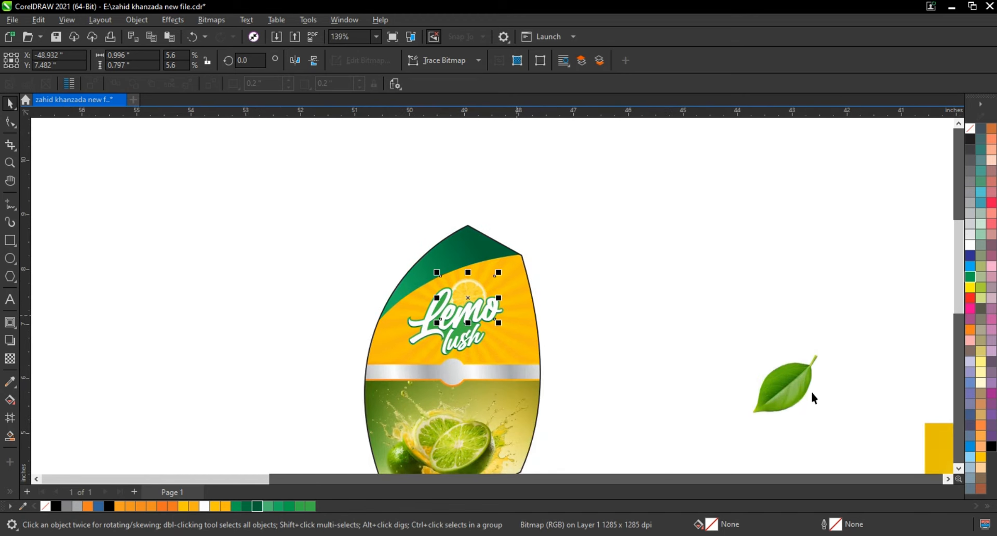
pyautogui.click(826, 351)
pyautogui.moveTo(829, 344); pyautogui.dragTo(526, 296)
pyautogui.click(780, 391)
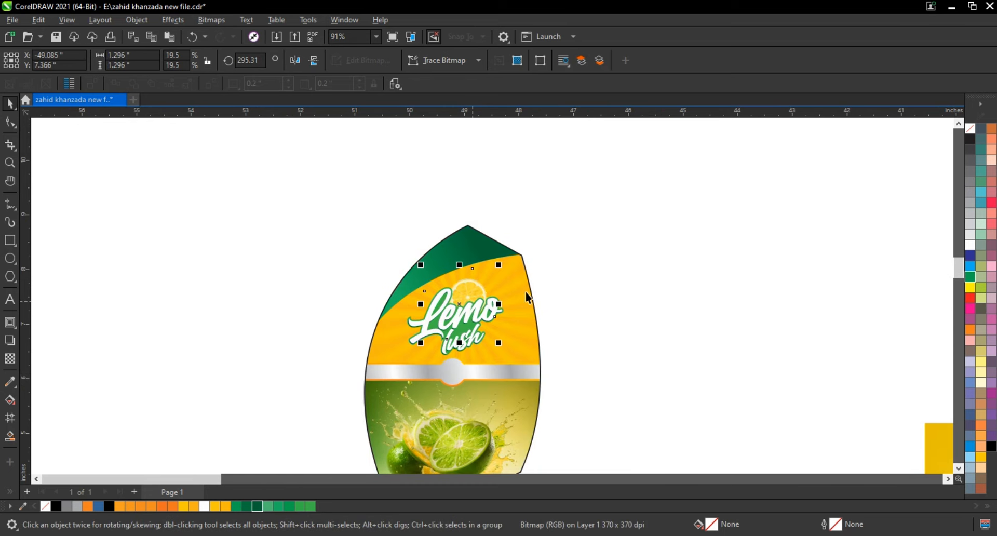
pyautogui.scroll(5, 526, 296)
pyautogui.scroll(-3, 526, 296)
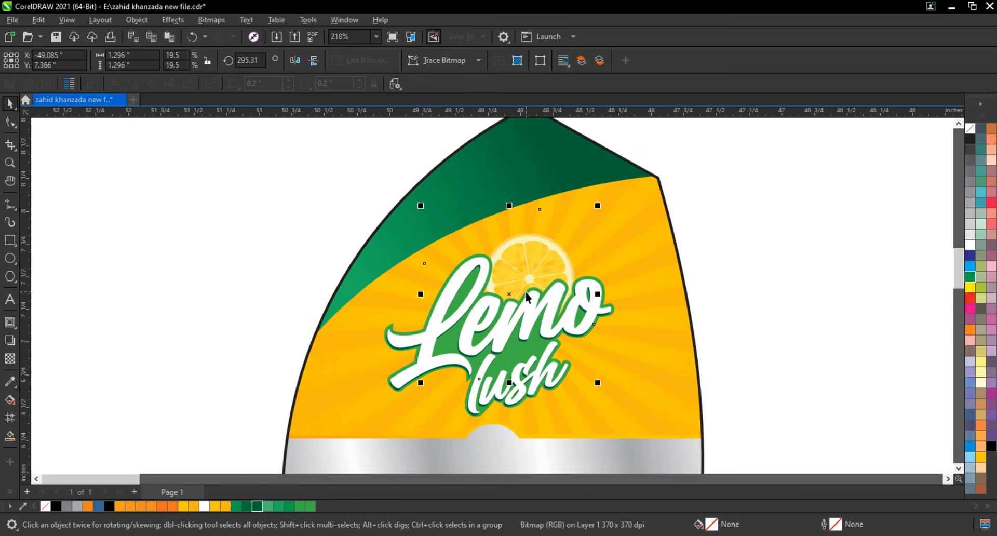
# Shrink the leaf to 11.8% and rotate it to about 247°, positioning it above the "L" beside the lemon slice.
pyautogui.click(575, 354)
pyautogui.moveTo(599, 385); pyautogui.dragTo(535, 402)
pyautogui.click(514, 276)
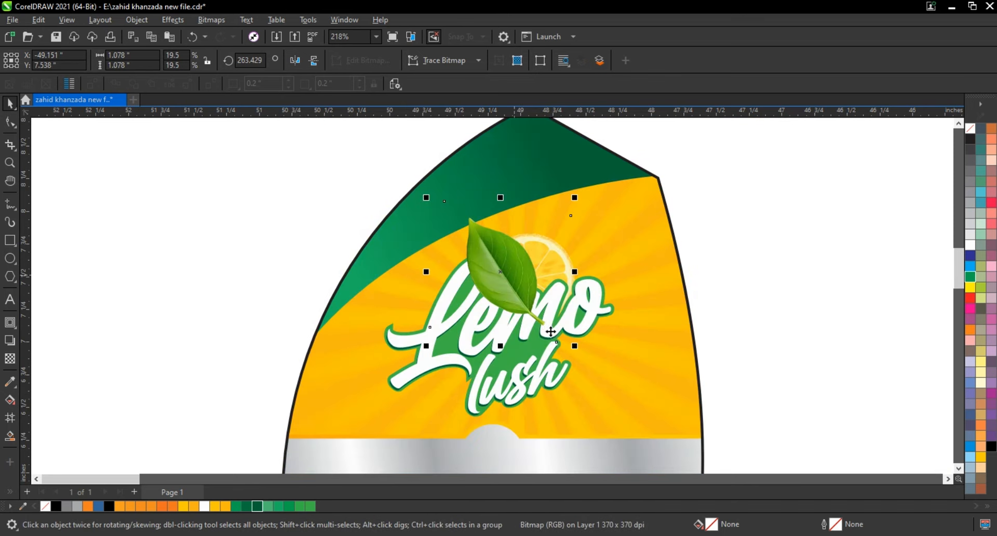
pyautogui.moveTo(574, 346); pyautogui.dragTo(494, 286)
pyautogui.click(495, 285)
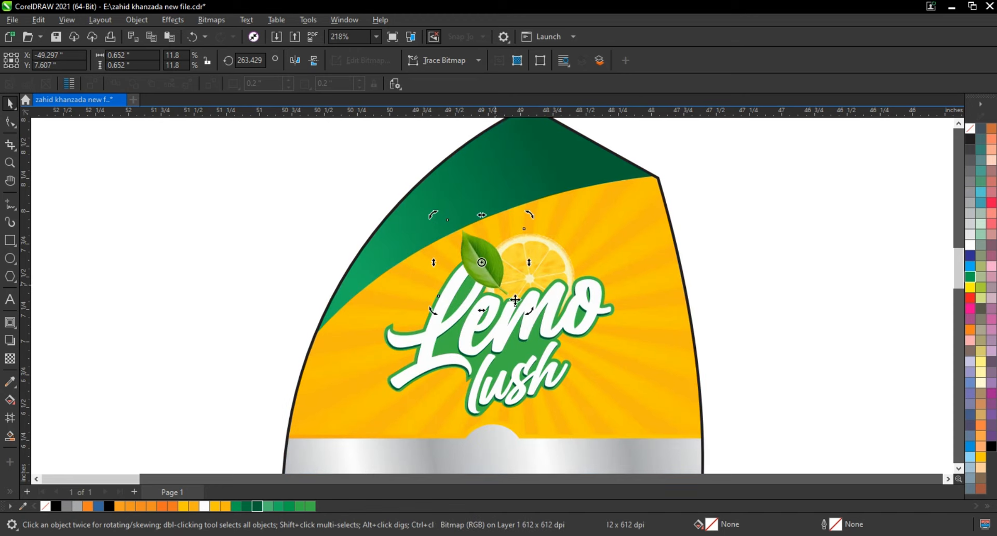
pyautogui.moveTo(529, 314); pyautogui.dragTo(508, 320)
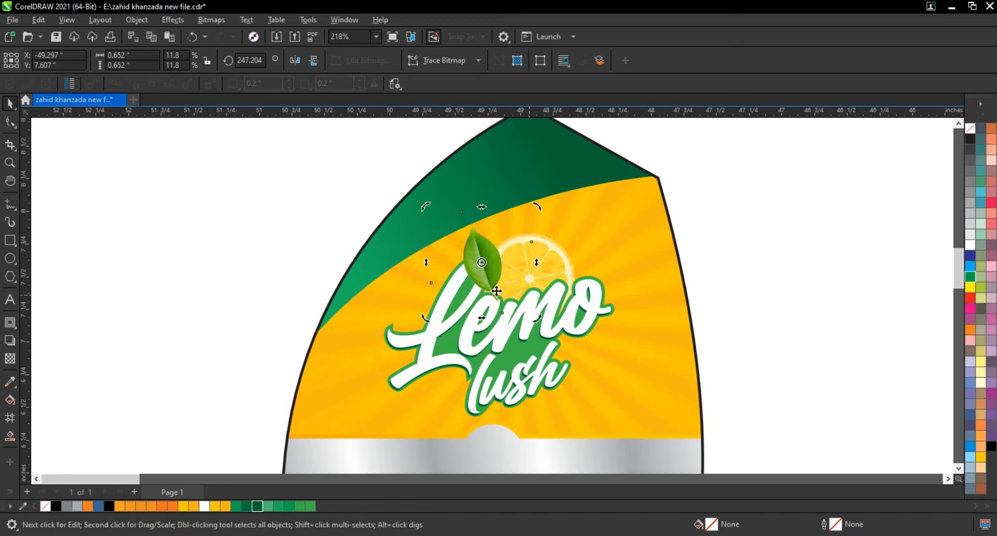
pyautogui.click(494, 285)
pyautogui.moveTo(493, 284); pyautogui.dragTo(491, 287)
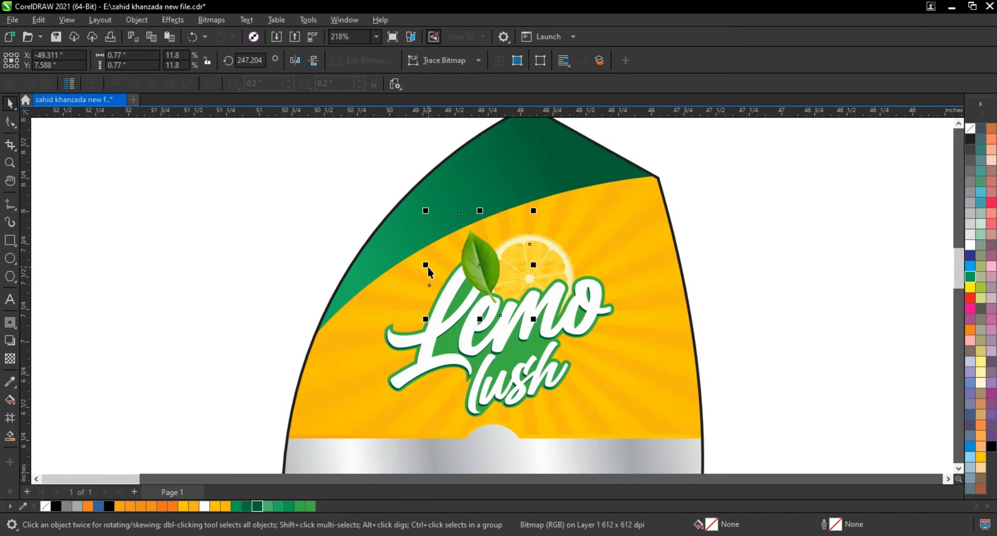
# Place a mirrored copy of the leaf on the right side of the lemon slice, rotated to about 275°.
pyautogui.moveTo(428, 266); pyautogui.dragTo(540, 269)
pyautogui.hotkey('ctrl', 'z')
pyautogui.click(485, 266)
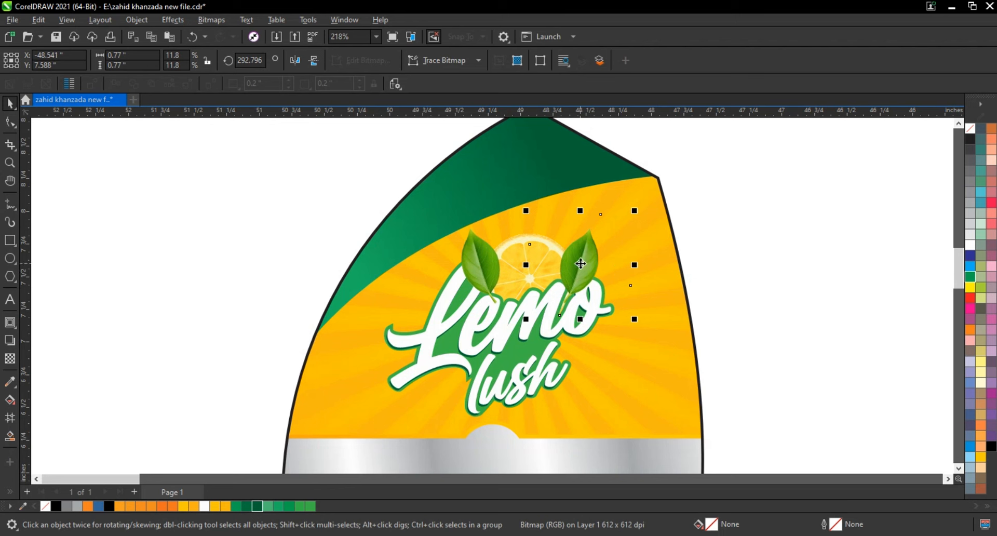
pyautogui.moveTo(638, 213); pyautogui.dragTo(649, 238)
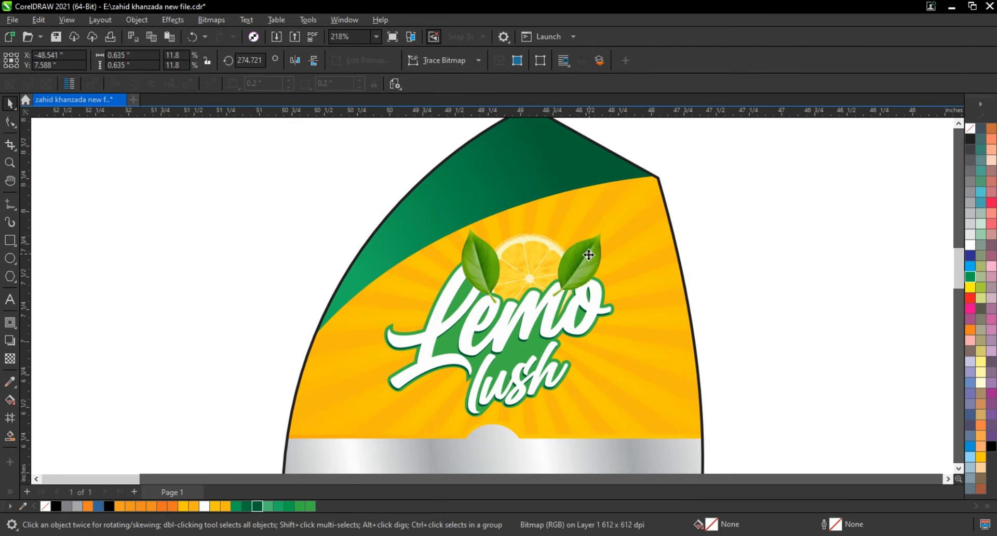
pyautogui.moveTo(588, 255); pyautogui.dragTo(587, 257)
# Order the right leaf behind the lemon slice and the left leaf between the slice and the lettering.
pyautogui.hotkey('shift', 'pagedown')
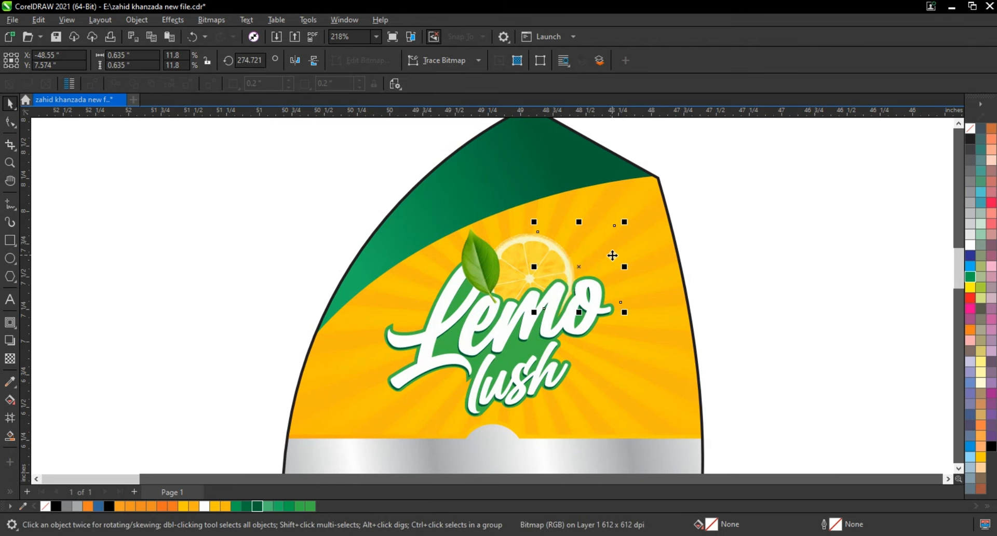
pyautogui.hotkey('ctrl', 'pageup')
pyautogui.hotkey('ctrl', 'pageup')
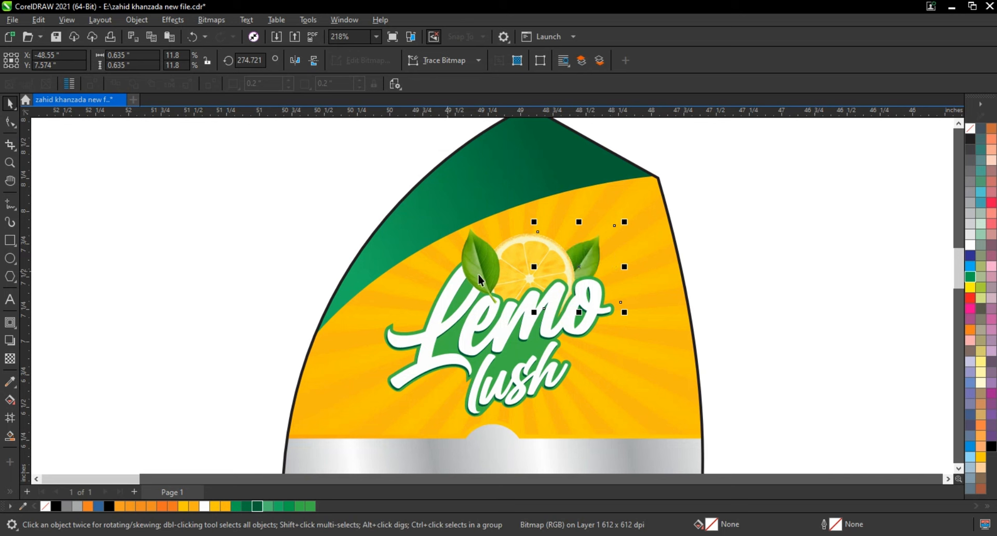
pyautogui.click(478, 274)
pyautogui.hotkey('ctrl', 'pagedown')
pyautogui.hotkey('ctrl', 'pagedown')
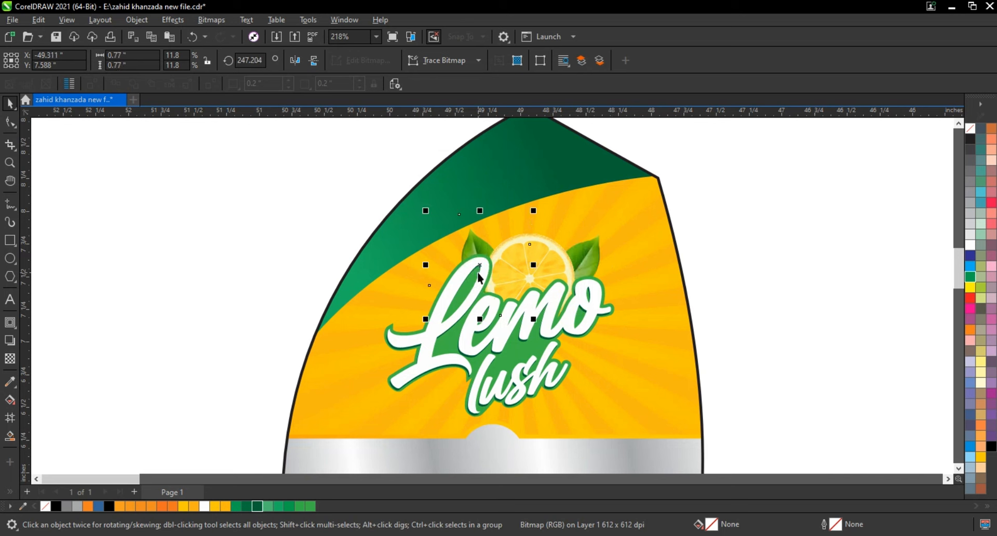
pyautogui.hotkey('ctrl', 'pageup')
# Group the lettering, lemon slice and leaves, and scale the group to 89.1%, placing it centrally on the sunburst.
pyautogui.moveTo(748, 182); pyautogui.dragTo(335, 432)
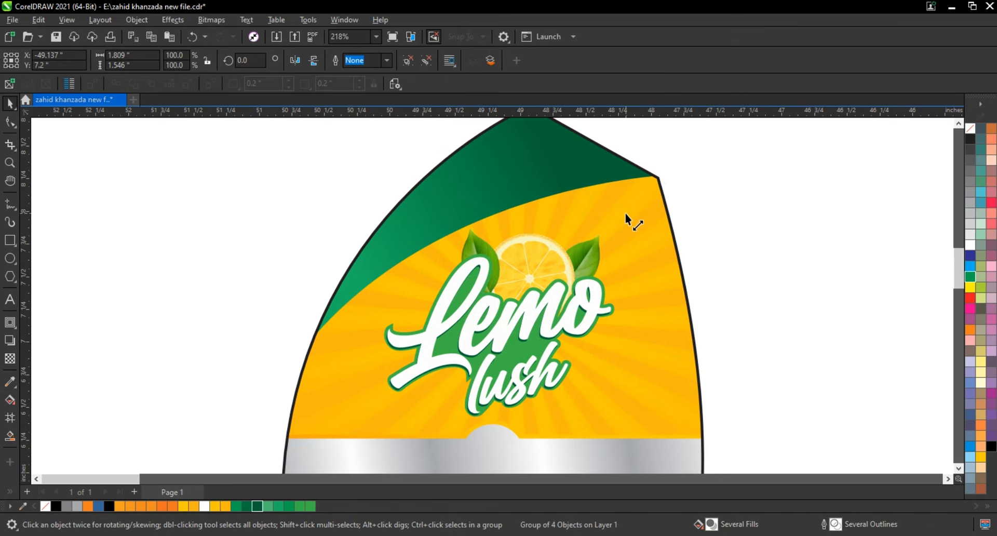
pyautogui.moveTo(625, 213)
pyautogui.mouseDown()
pyautogui.moveTo(615, 242)
pyautogui.moveTo(613, 225)
pyautogui.mouseUp()
pyautogui.moveTo(548, 310); pyautogui.dragTo(558, 312)
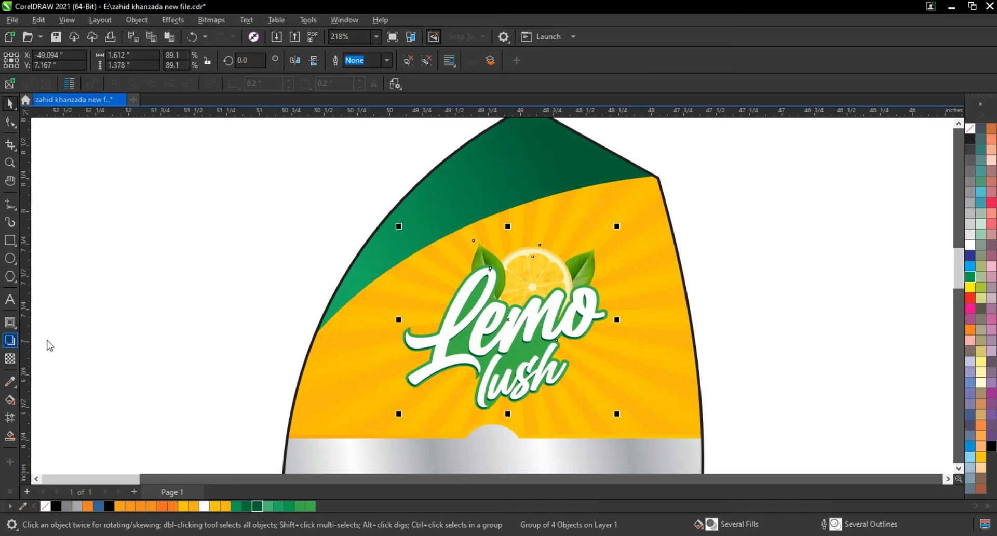
# Add a white drop shadow to the logo group using the Normal merge mode and change its feathering direction.
pyautogui.moveTo(509, 269); pyautogui.dragTo(508, 411)
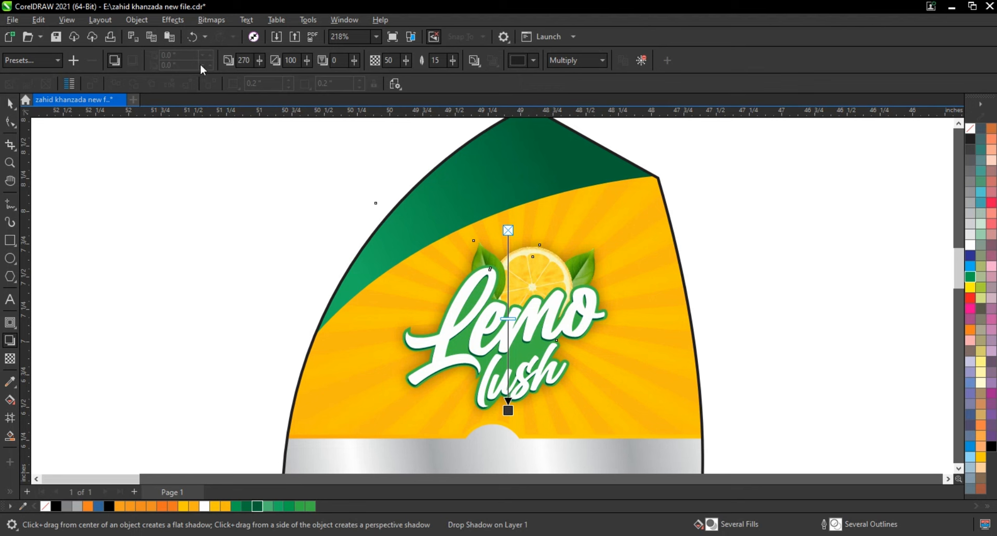
pyautogui.click(561, 61)
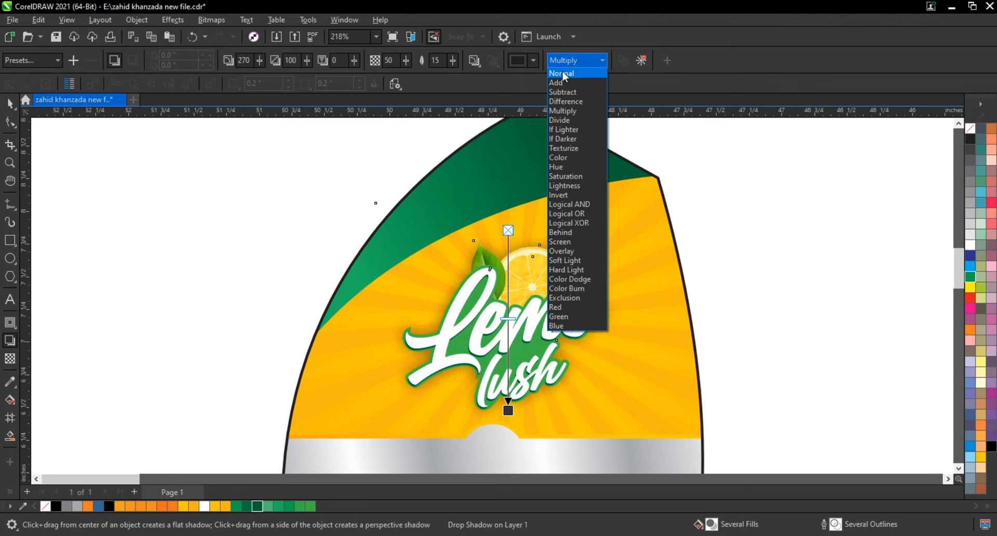
pyautogui.click(562, 71)
pyautogui.click(516, 61)
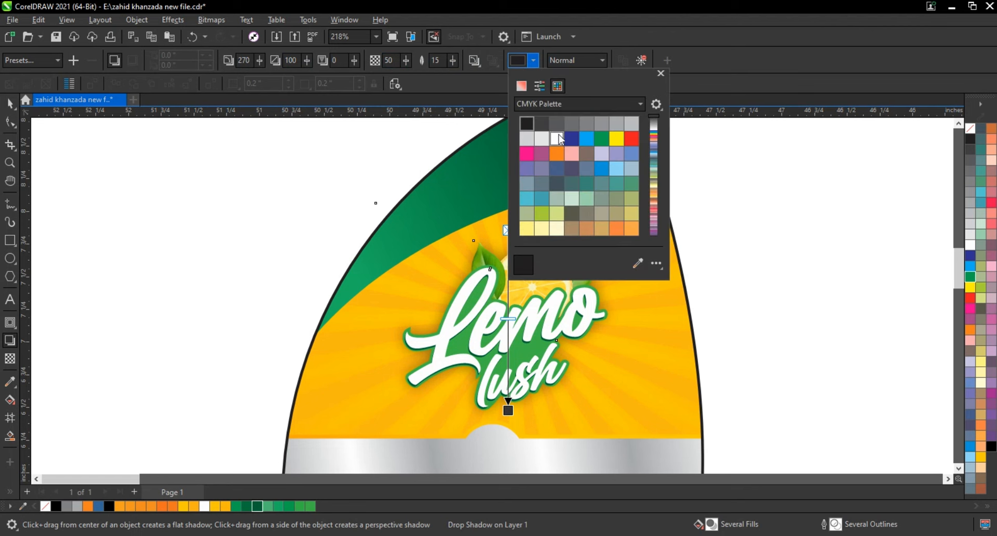
pyautogui.click(557, 138)
pyautogui.click(474, 62)
pyautogui.click(474, 61)
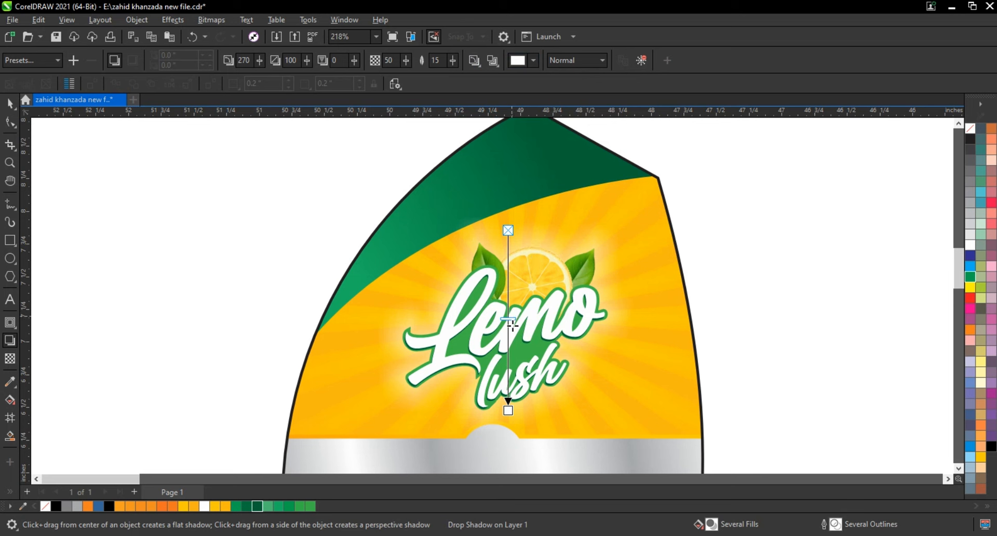
# Raise the logo shadow's opacity to 100 and set its feathering to 5 for a tight white glow.
pyautogui.moveTo(512, 326); pyautogui.dragTo(518, 399)
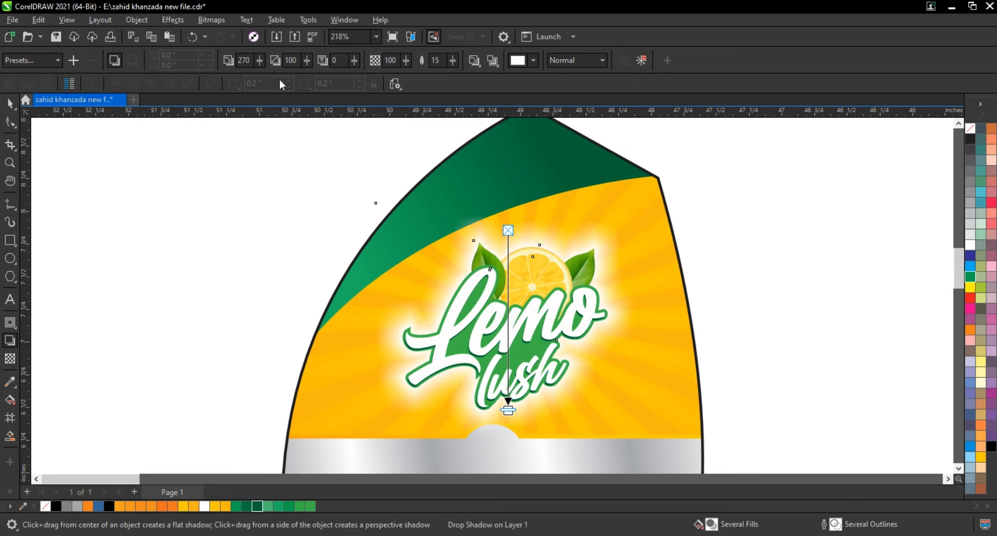
pyautogui.moveTo(445, 60); pyautogui.dragTo(409, 60)
pyautogui.write('5')
pyautogui.press('Return')
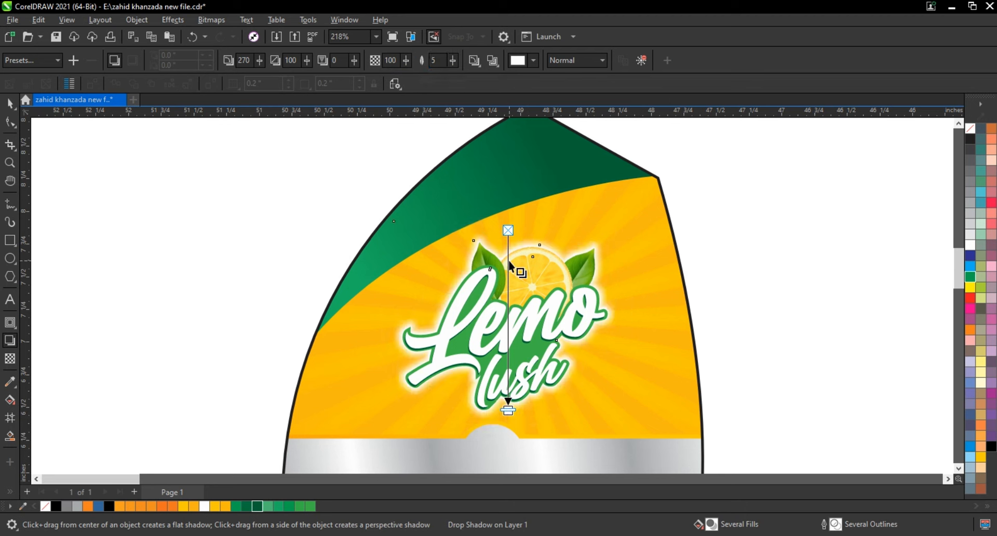
# Break the drop shadow apart from the logo group.
pyautogui.click(8, 105)
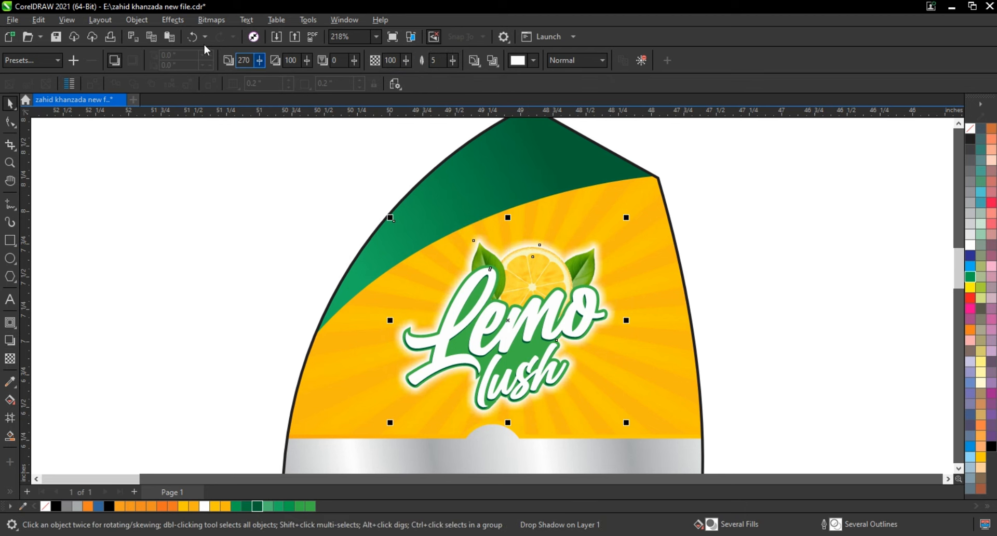
pyautogui.click(136, 19)
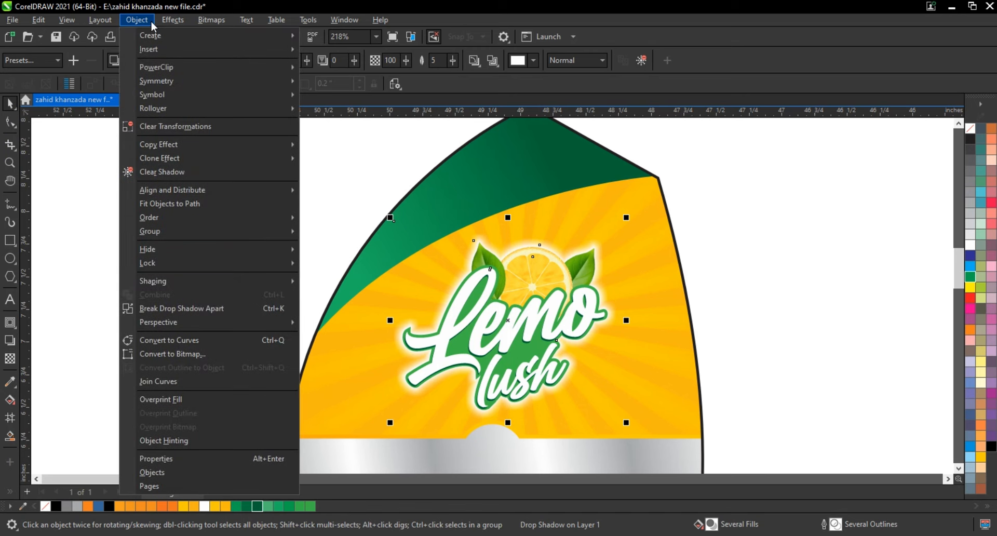
pyautogui.click(210, 313)
pyautogui.click(193, 246)
pyautogui.scroll(-5, 193, 246)
pyautogui.scroll(-2, 191, 243)
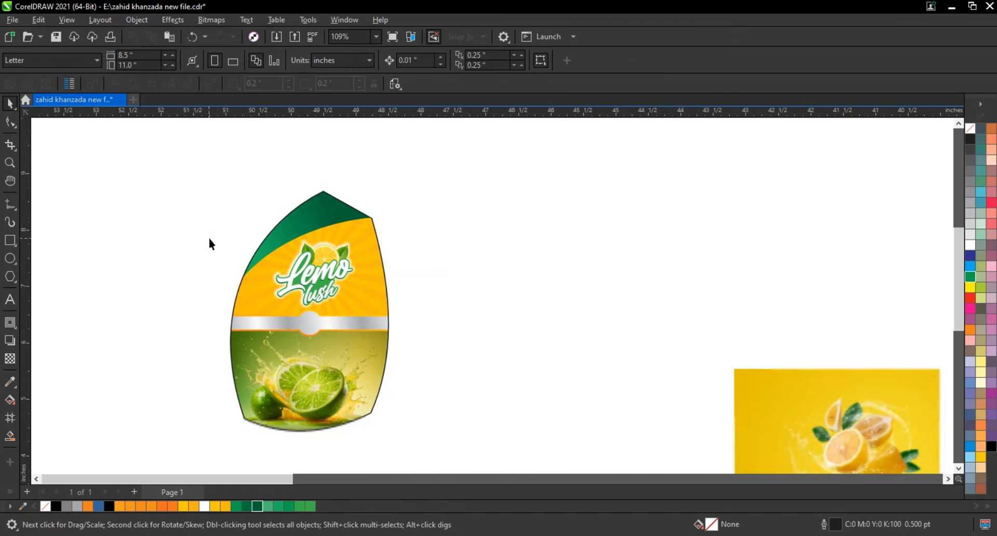
pyautogui.moveTo(207, 215); pyautogui.dragTo(342, 311)
pyautogui.moveTo(357, 314); pyautogui.dragTo(359, 314)
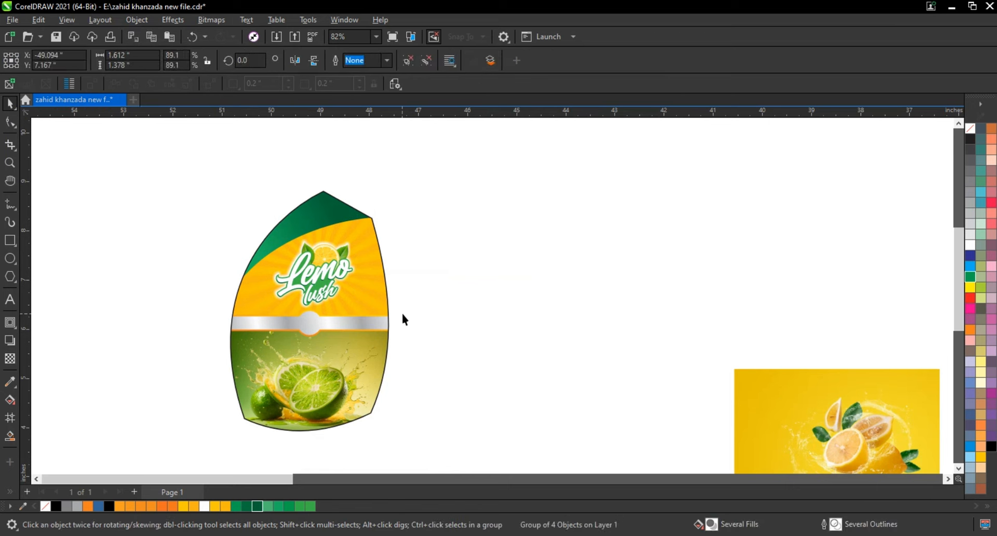
pyautogui.click(402, 312)
# Add the three-line text "KILLS", "100X", "MORE GERMS" beside the silver band.
pyautogui.click(11, 164)
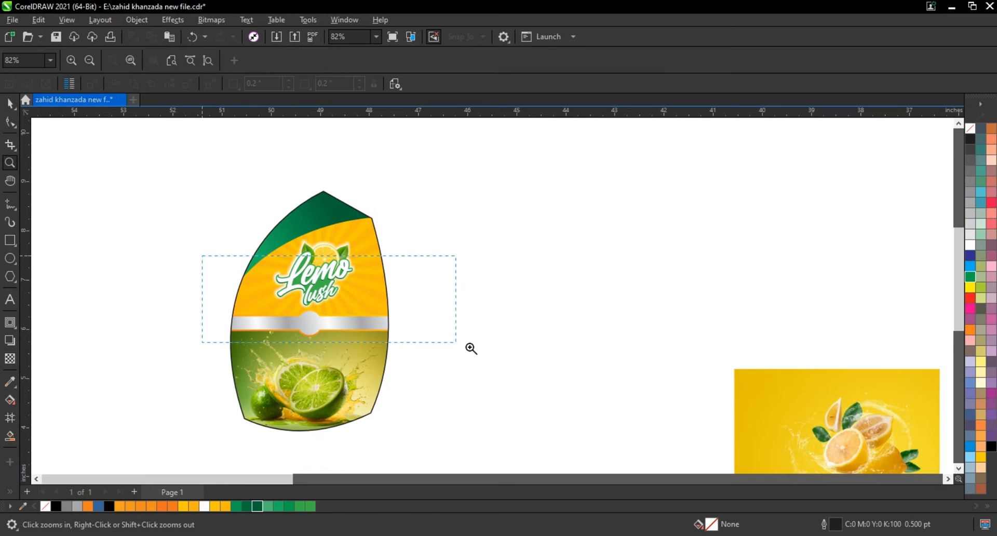
pyautogui.moveTo(472, 348); pyautogui.dragTo(472, 349)
pyautogui.click(10, 299)
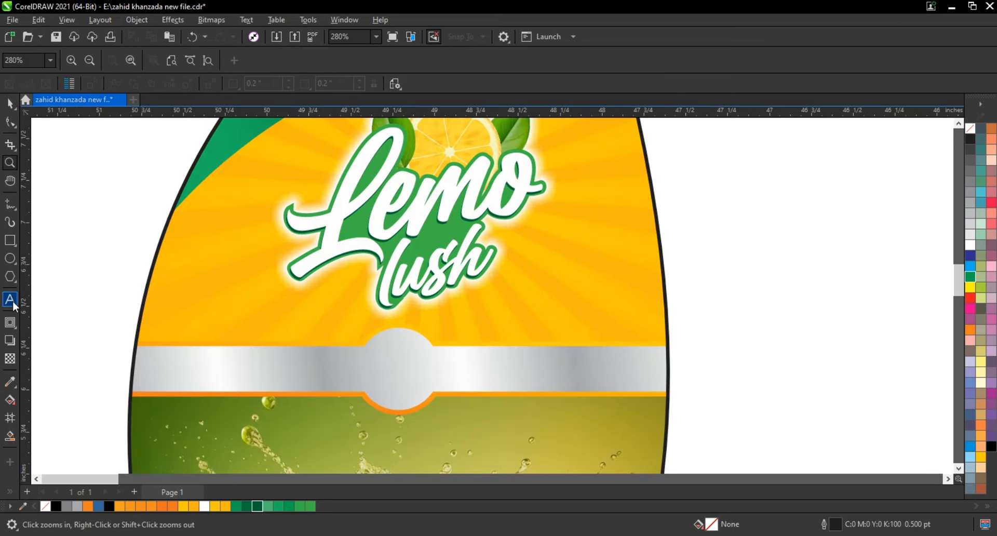
pyautogui.click(78, 325)
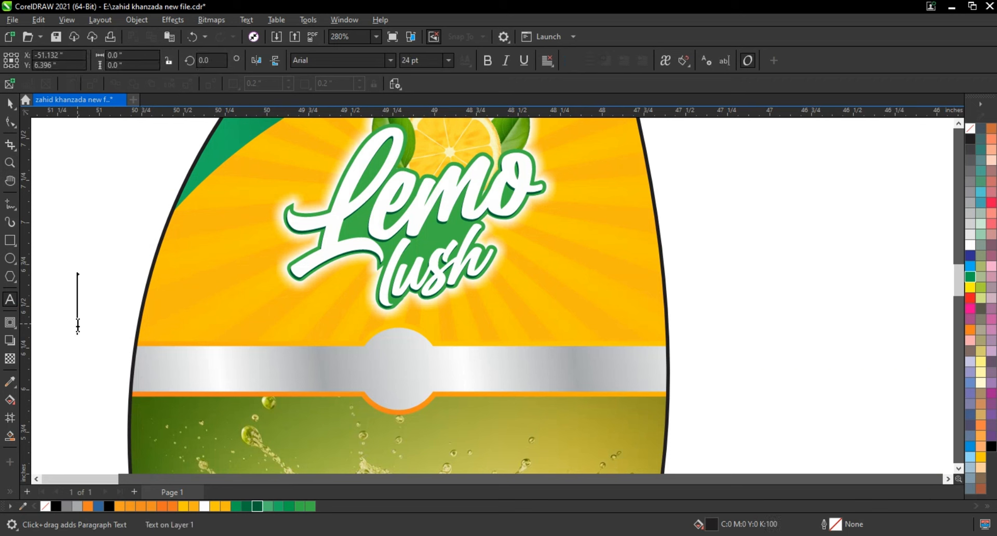
pyautogui.write('KILLS')
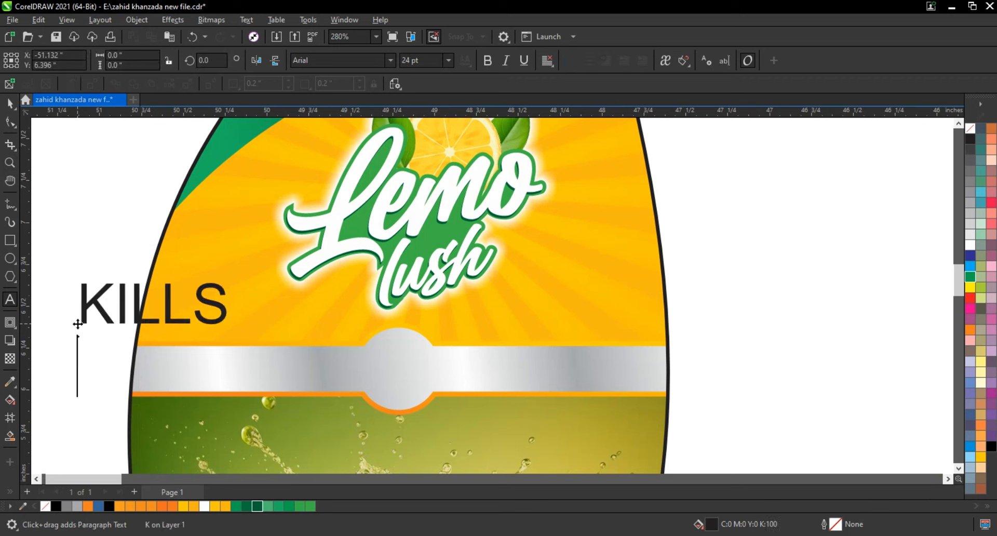
pyautogui.press('Return')
pyautogui.write('100X ')
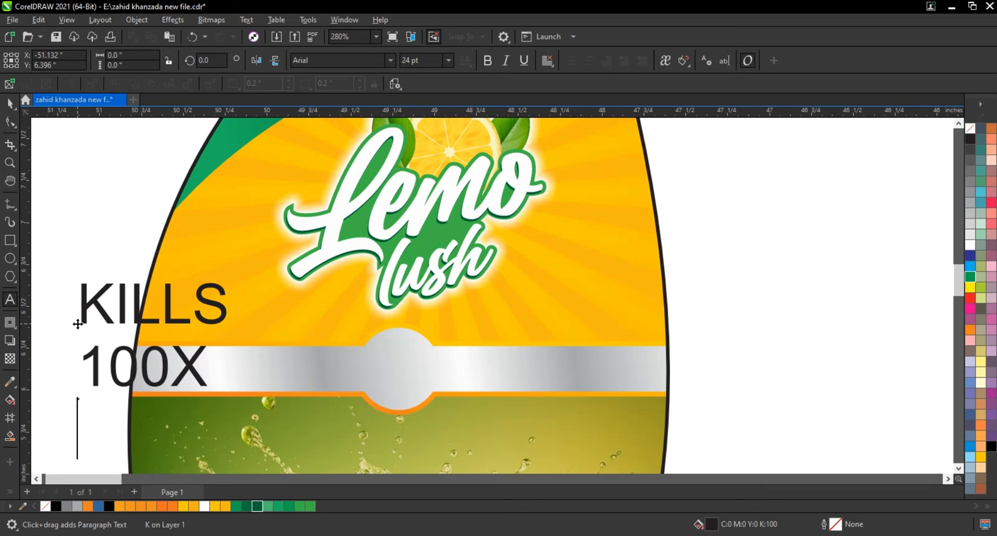
pyautogui.write('MORE')
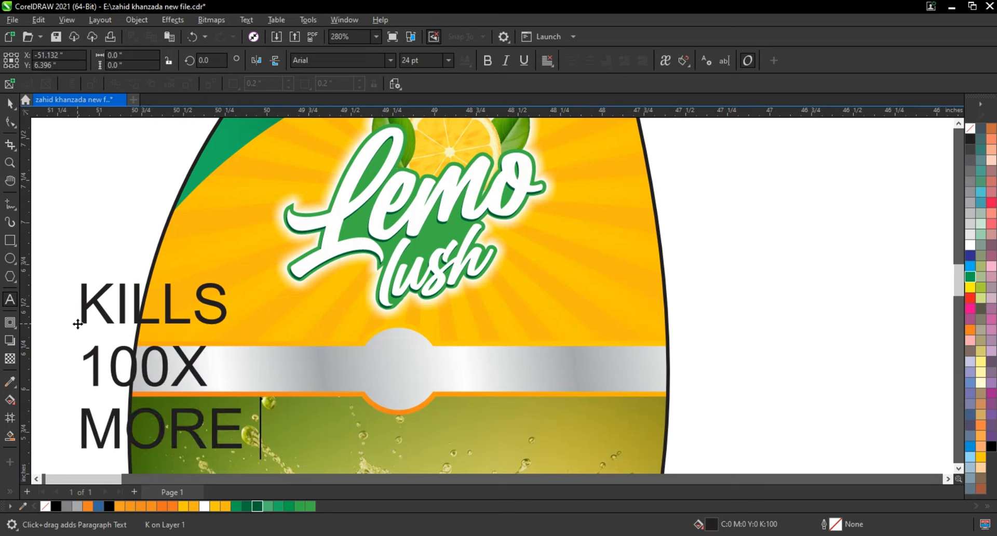
pyautogui.write(' GERMS')
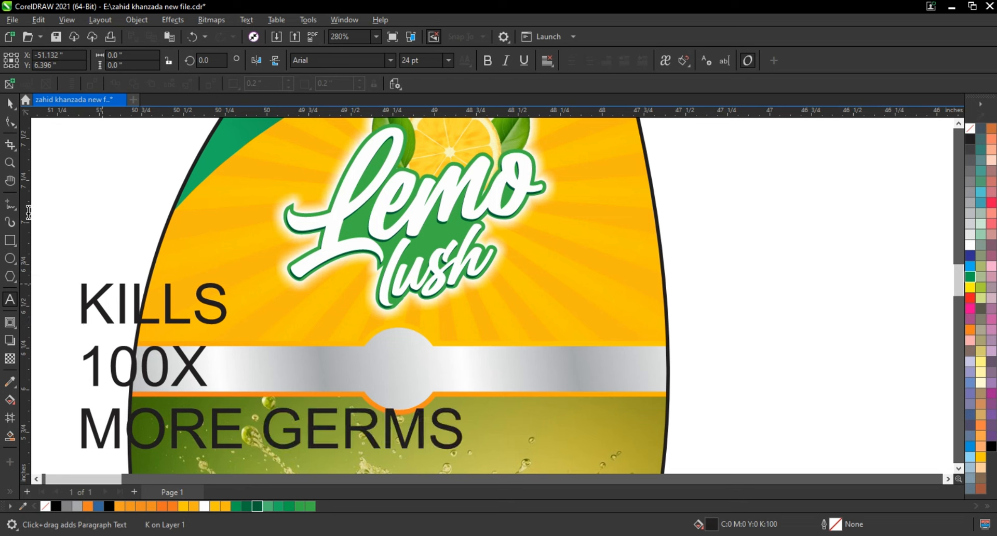
pyautogui.click(9, 103)
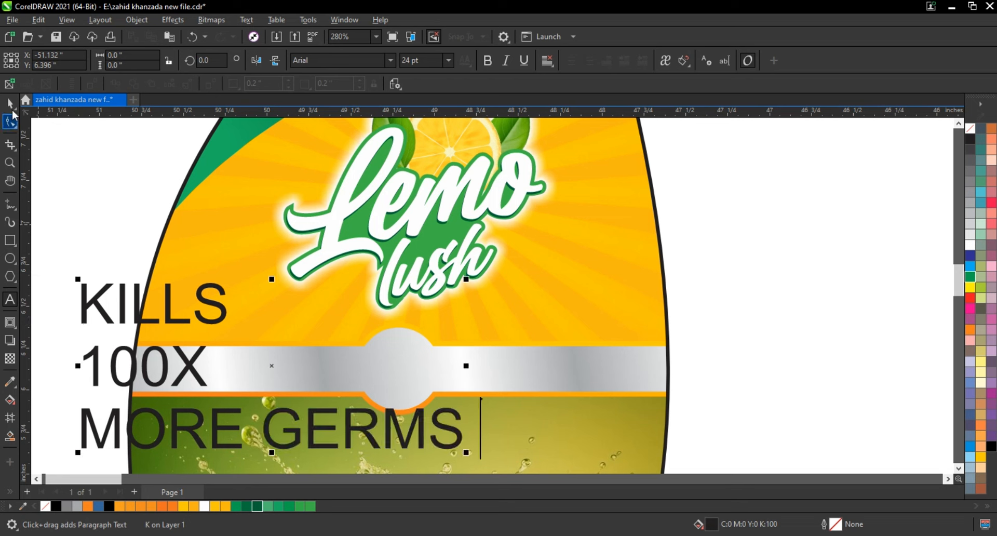
# Set the font of the three-line text to Futura BdCn BT.
pyautogui.click(372, 60)
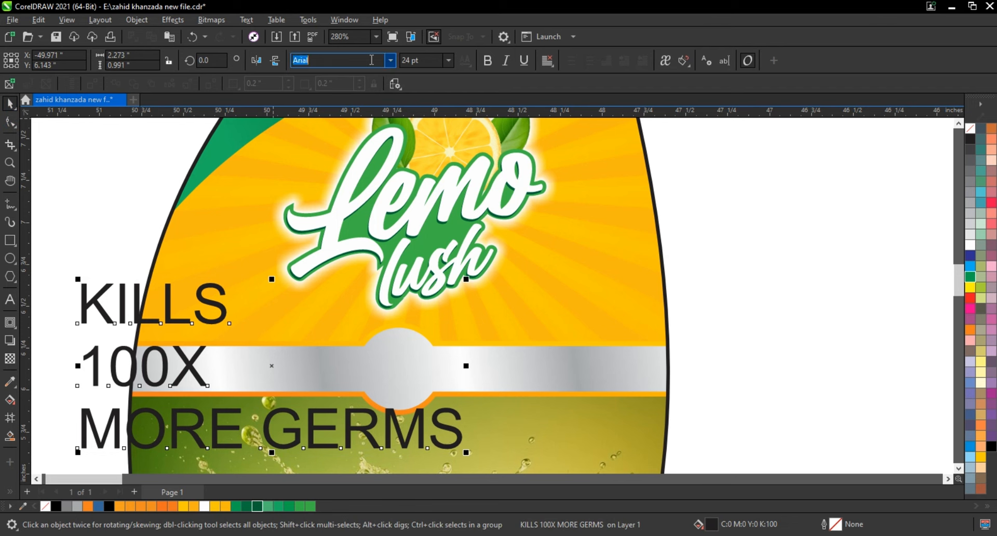
pyautogui.write('F')
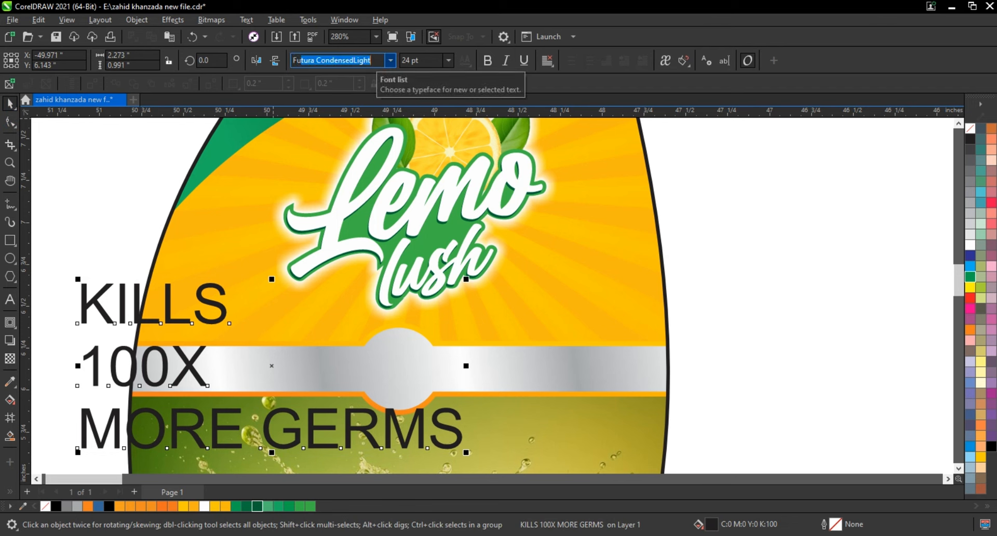
pyautogui.write('u')
pyautogui.press('Return')
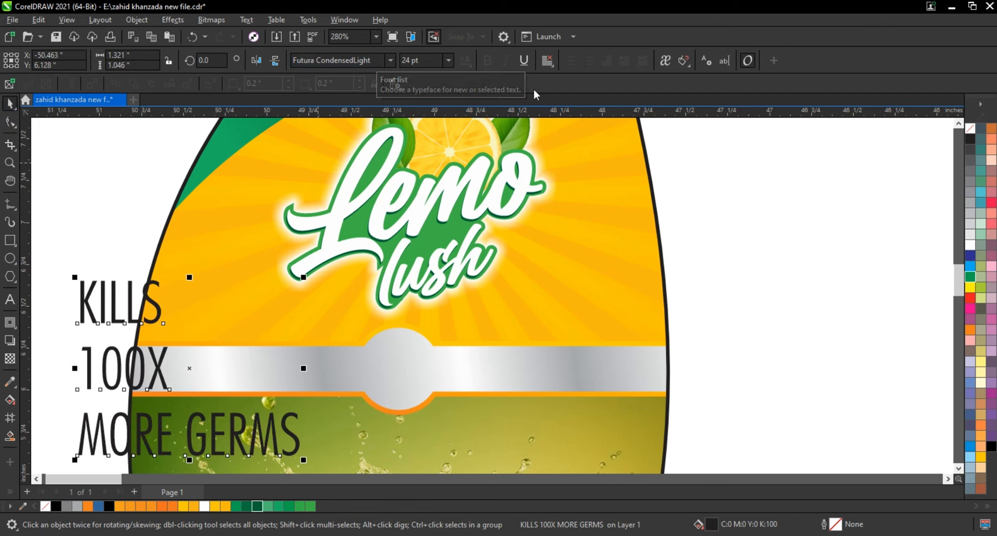
pyautogui.click(390, 60)
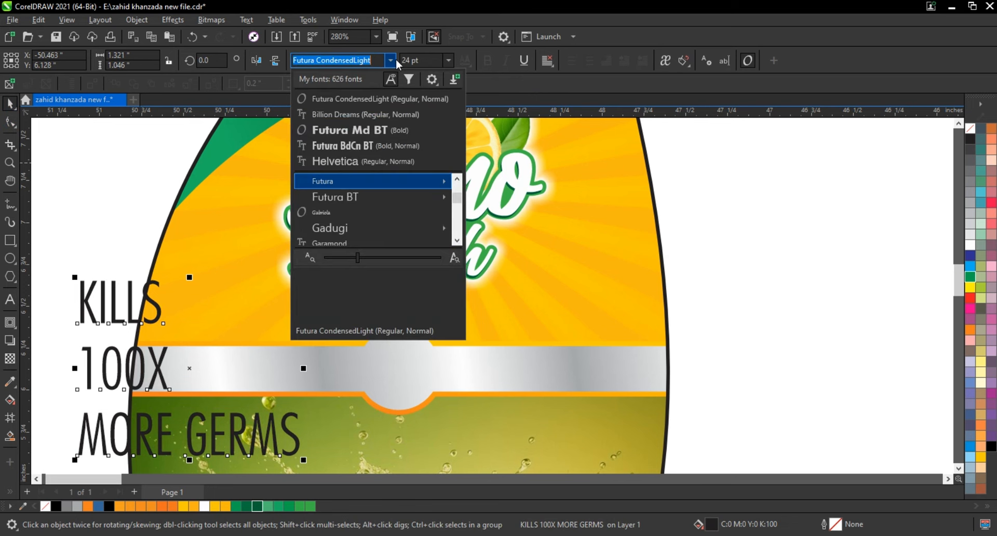
pyautogui.moveTo(369, 182)
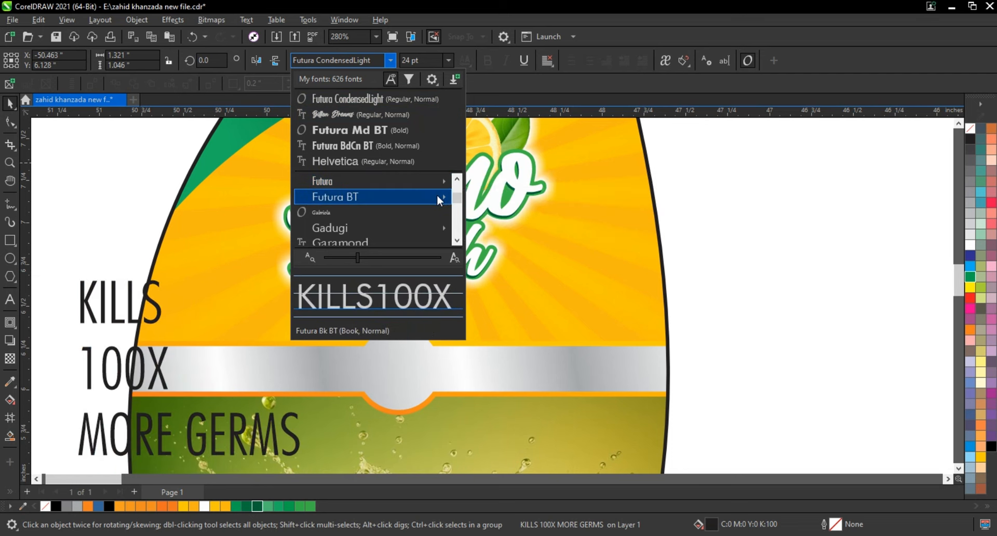
pyautogui.moveTo(437, 194)
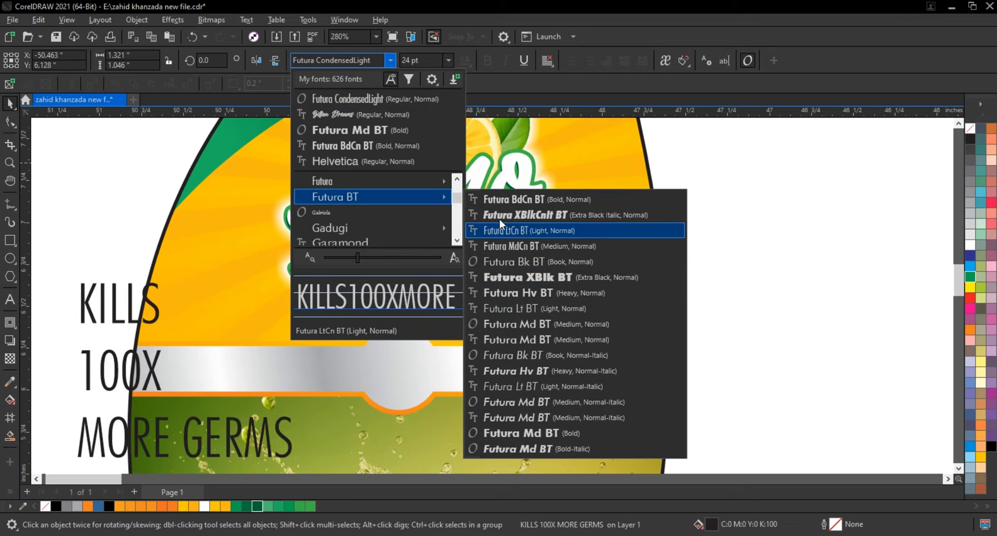
pyautogui.click(499, 199)
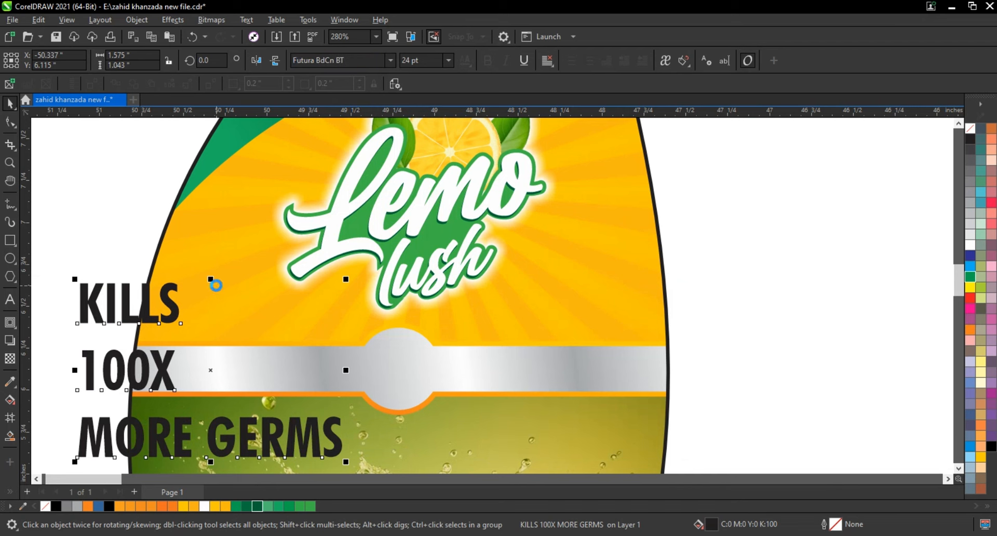
# Break the text into separate lines, place "100X" on the silver circle at about 60.7% scale, and colour it red.
pyautogui.hotkey('ctrl', 'k')
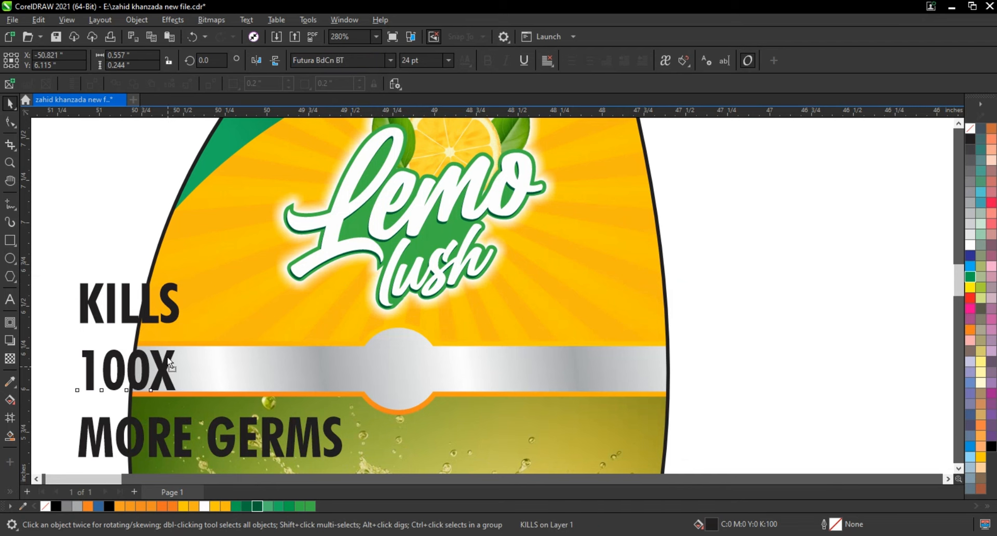
pyautogui.moveTo(169, 372); pyautogui.dragTo(430, 394)
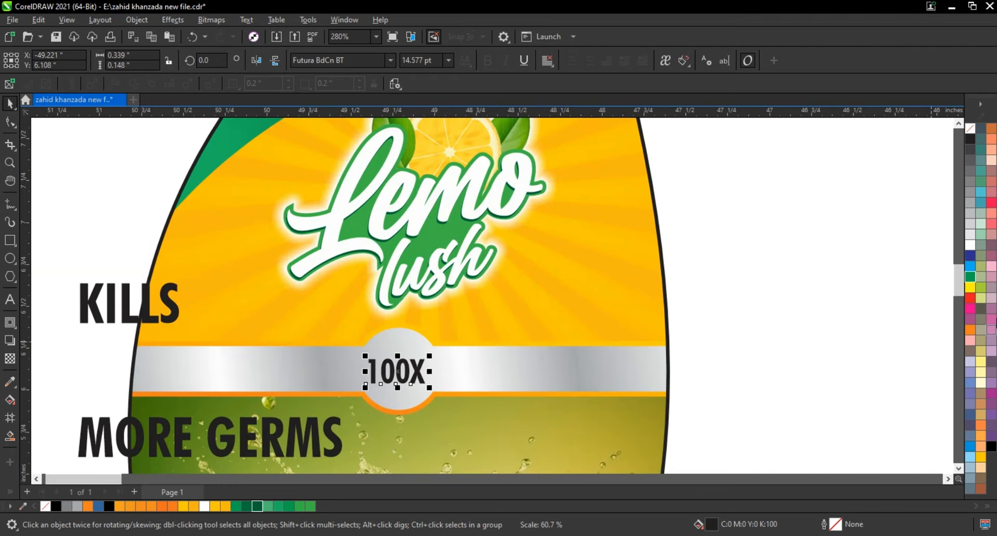
pyautogui.click(971, 301)
# Centre "KILLS" and "MORE GERMS" on each other, scale both to about 19.5%, and place them on the silver circle.
pyautogui.click(129, 326)
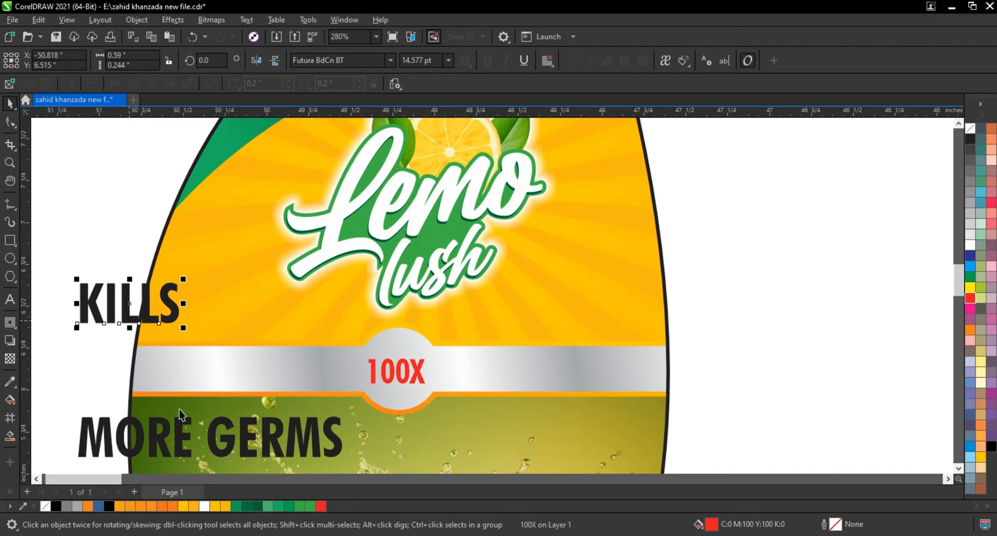
pyautogui.keyDown('shift'); pyautogui.click(226, 442); pyautogui.keyUp('shift')
pyautogui.press('c')
pyautogui.moveTo(346, 461); pyautogui.dragTo(206, 412)
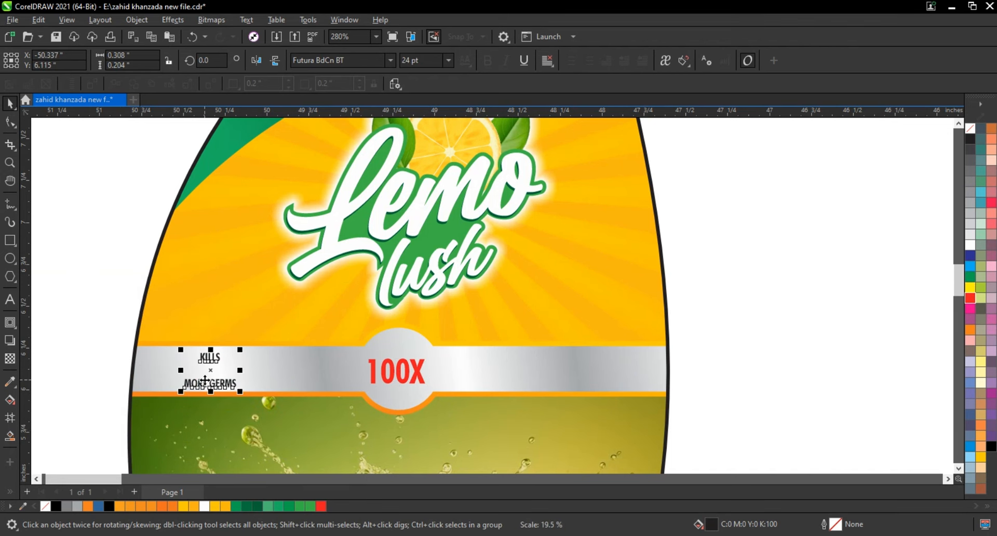
pyautogui.moveTo(205, 380); pyautogui.dragTo(392, 385)
# Move "KILLS" just above the red "100X" inside the silver circle.
pyautogui.scroll(5, 389, 387)
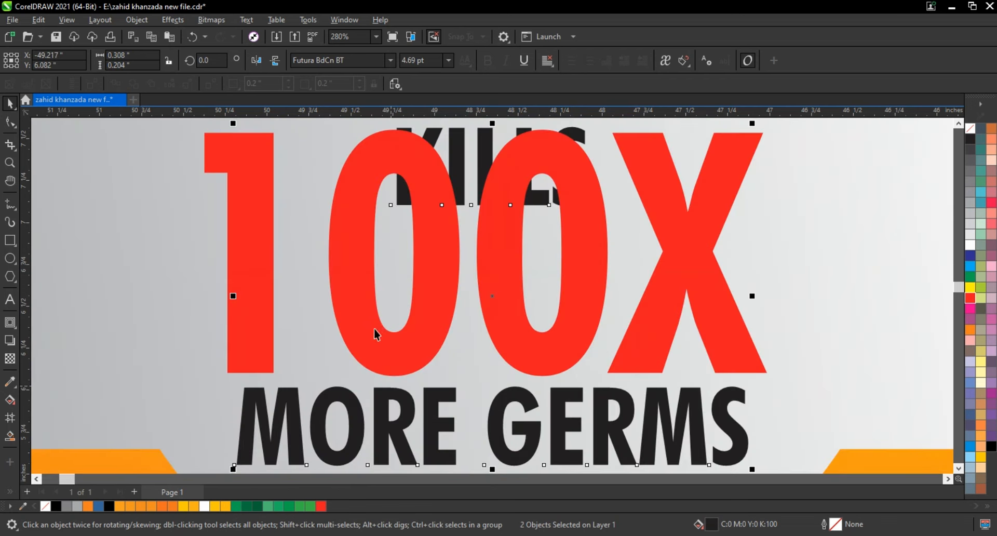
pyautogui.moveTo(450, 255); pyautogui.dragTo(436, 187)
pyautogui.scroll(-2, 498, 196)
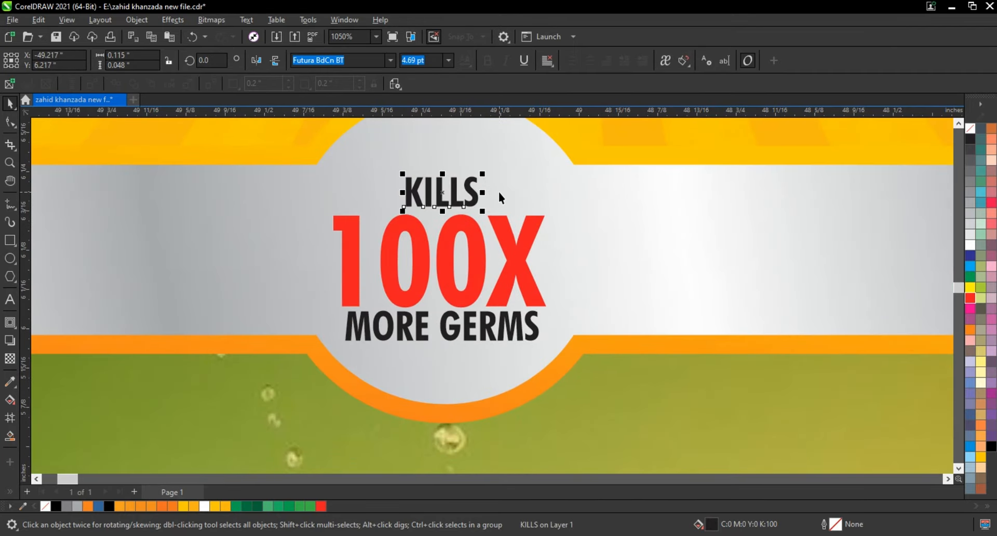
# Enlarge the three germ-claim lines together to about 0.383 in wide and centre them in the silver circle.
pyautogui.click(508, 288)
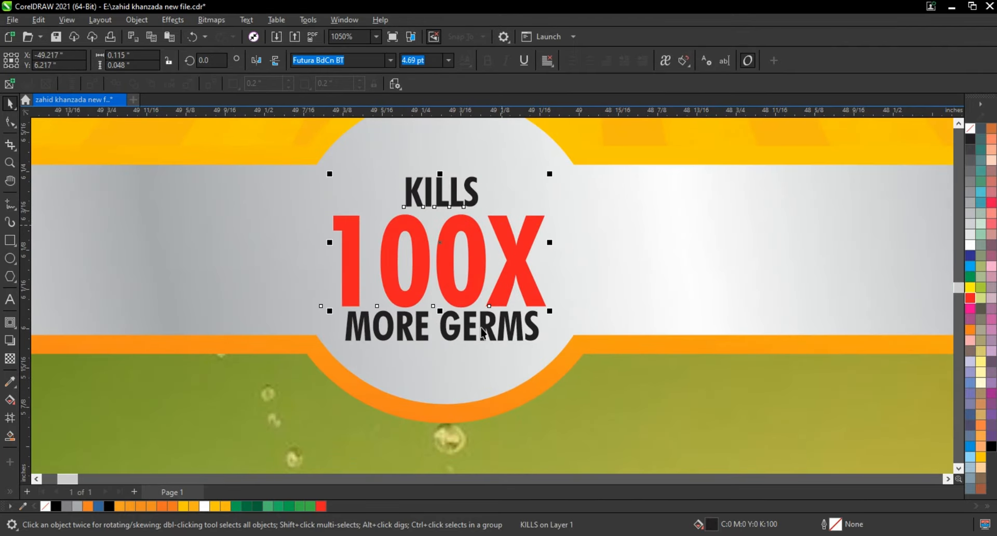
pyautogui.moveTo(478, 283); pyautogui.dragTo(481, 259)
pyautogui.scroll(-2, 481, 260)
pyautogui.moveTo(548, 323); pyautogui.dragTo(546, 313)
pyautogui.moveTo(520, 263); pyautogui.dragTo(517, 267)
pyautogui.scroll(-6, 517, 267)
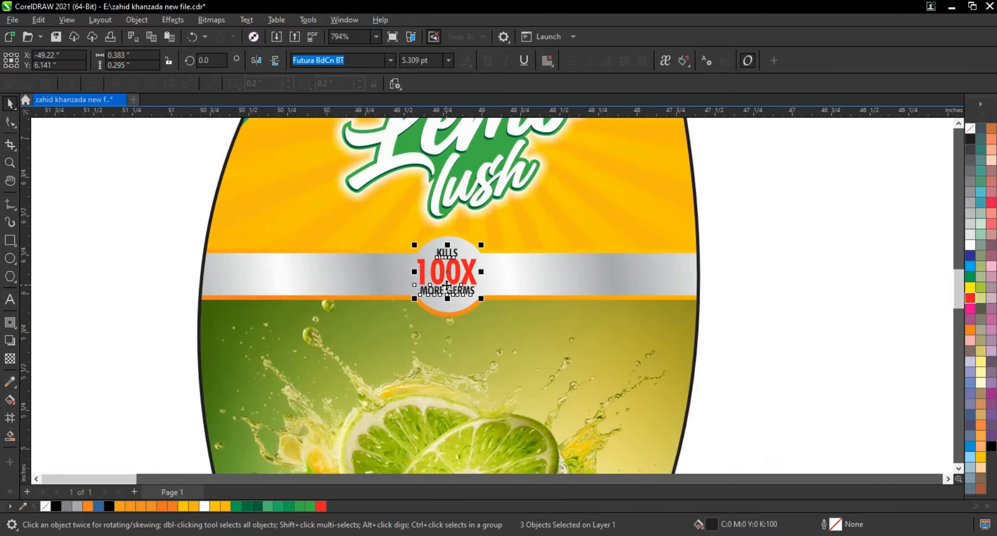
pyautogui.click(688, 322)
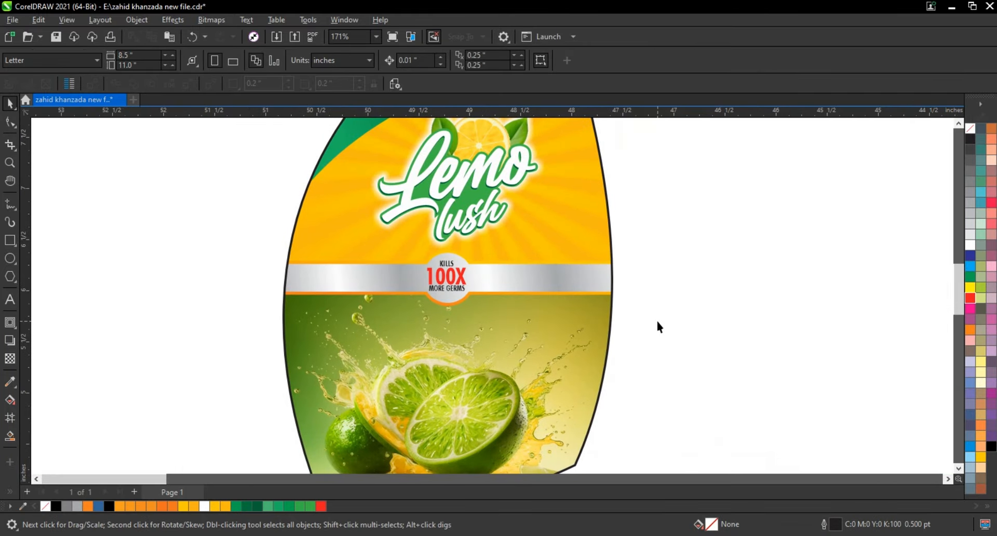
# Add the two-line text "DISHWASH" over "LIQUEAD" in the empty area beside the label.
pyautogui.scroll(-1, 655, 322)
pyautogui.click(10, 162)
pyautogui.moveTo(277, 151); pyautogui.dragTo(736, 350)
pyautogui.click(9, 304)
pyautogui.click(95, 323)
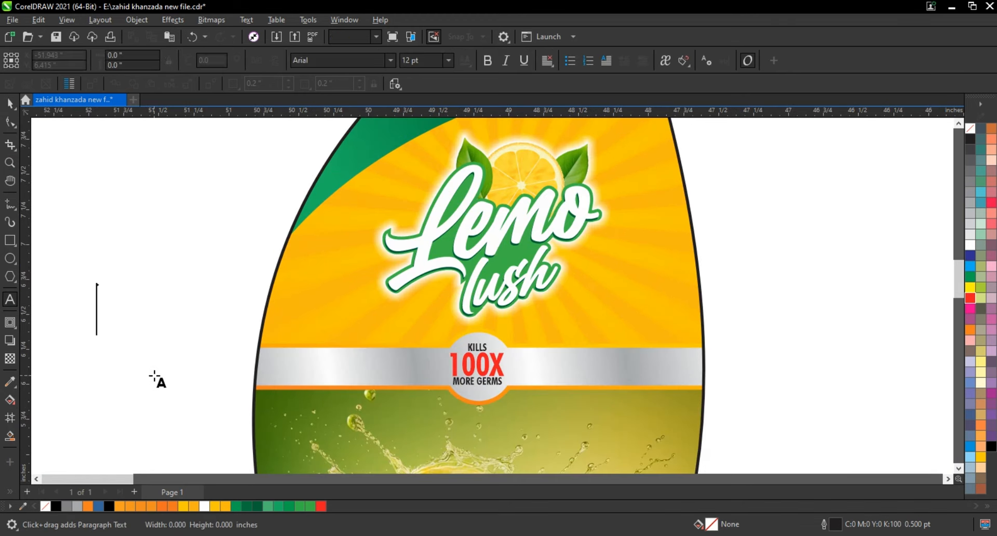
pyautogui.write('DISHWASH')
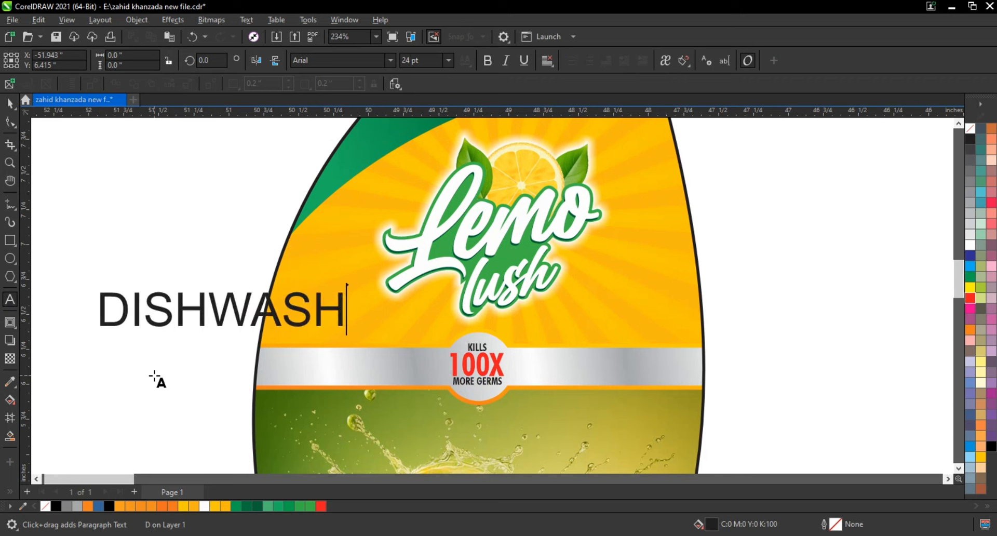
pyautogui.press('Return')
pyautogui.write('LIQUEAD')
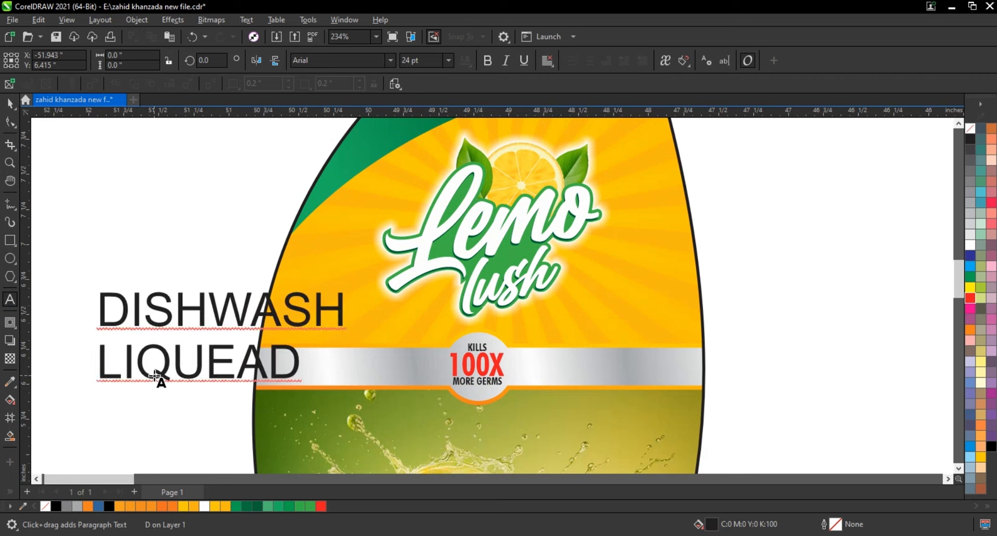
# Replace the text with "DISHWASH" on the first line and "LIQUED" on the second.
pyautogui.hotkey('shift', 'Home')
pyautogui.hotkey('shift', 'Up')
pyautogui.write('D')
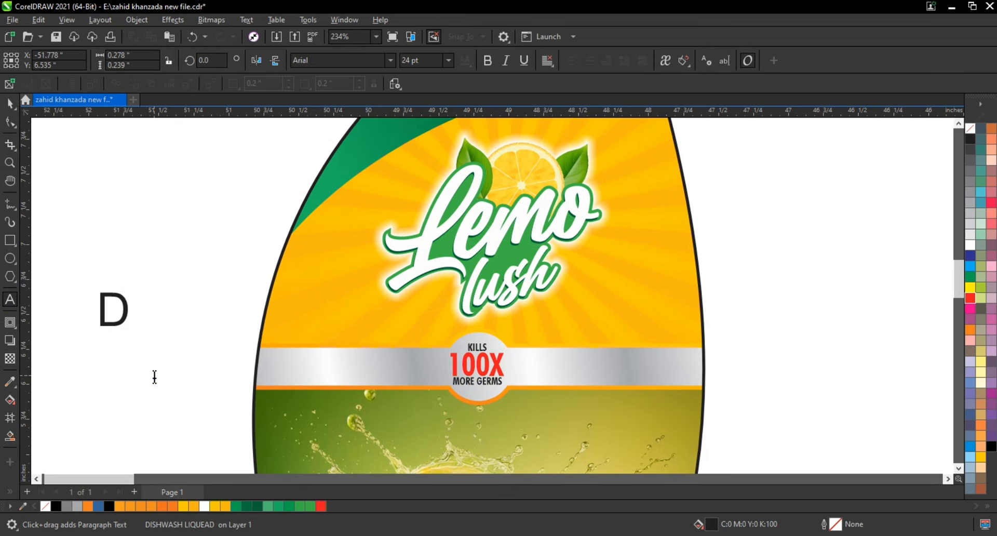
pyautogui.write('ISHWASH')
pyautogui.press('Return')
pyautogui.write('LIQU')
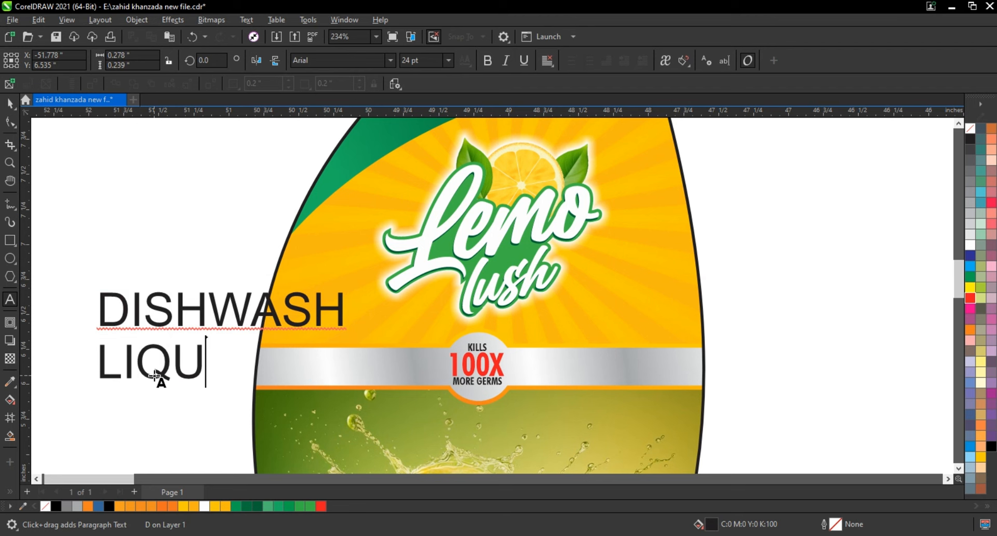
pyautogui.write('ED')
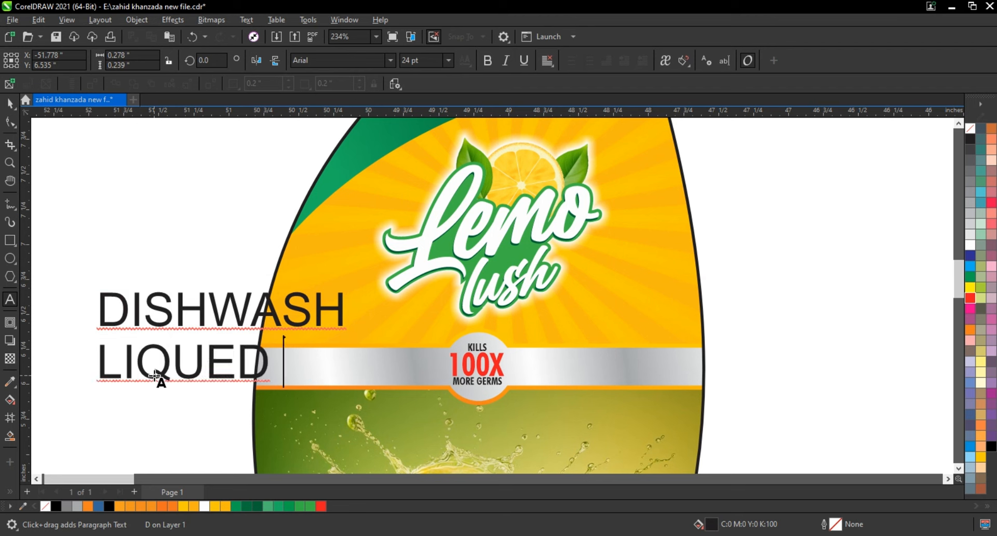
# Set the "DISHWASH LIQUED" text in Futura BdCn BT and tighten its line spacing.
pyautogui.click(9, 103)
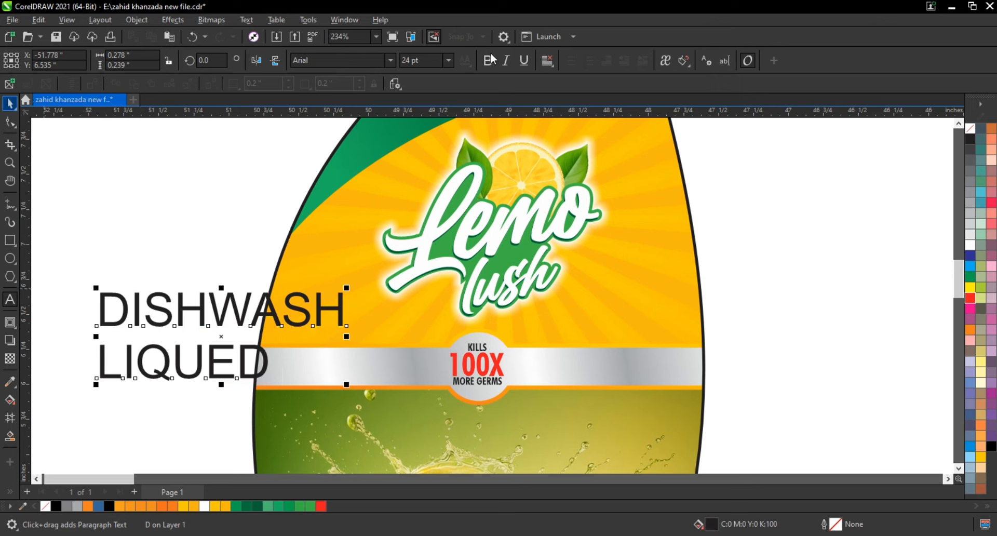
pyautogui.click(391, 61)
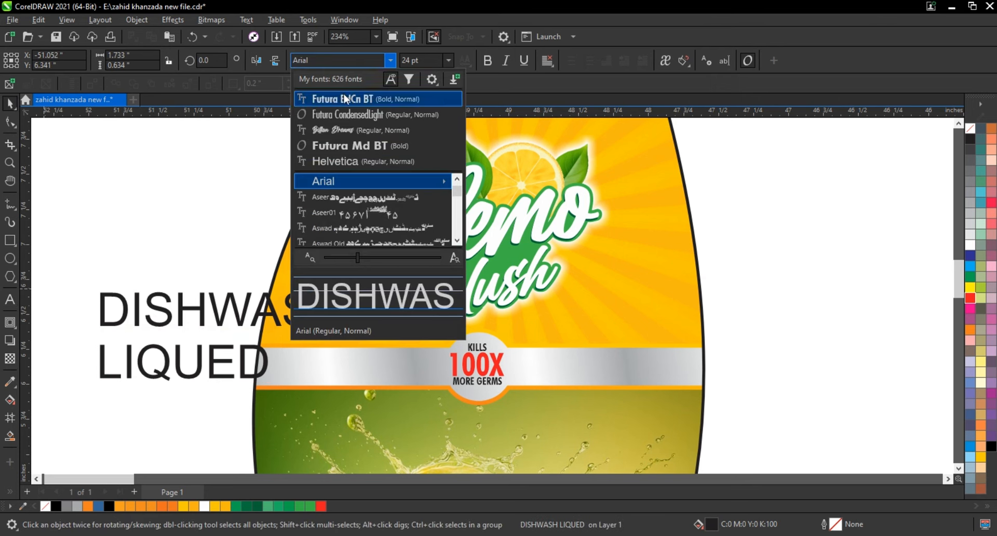
pyautogui.click(344, 97)
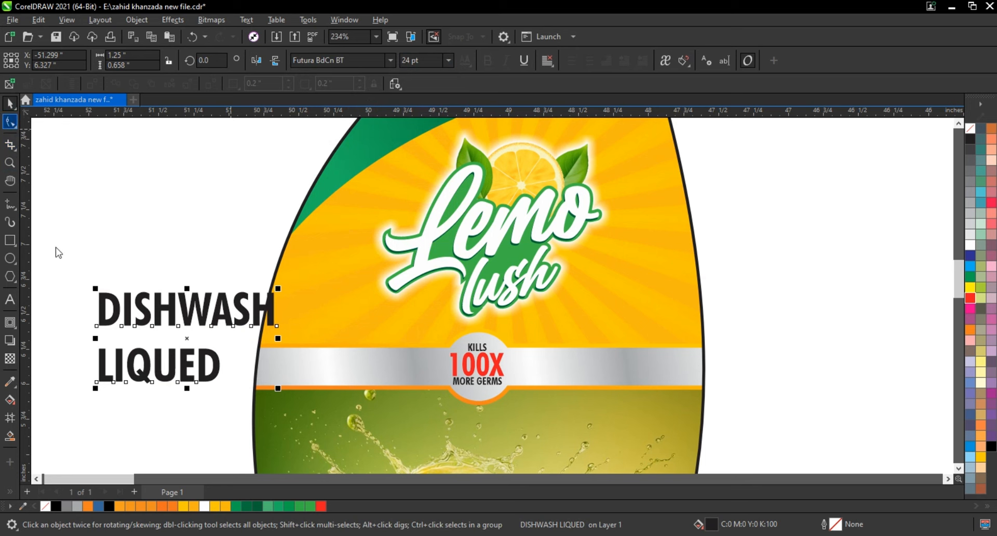
pyautogui.moveTo(93, 389); pyautogui.dragTo(94, 374)
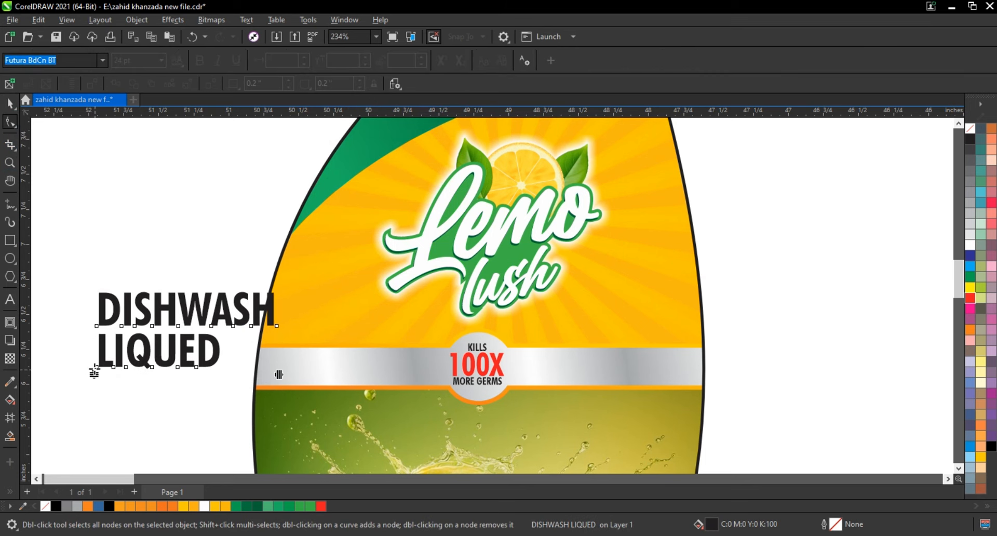
pyautogui.click(10, 104)
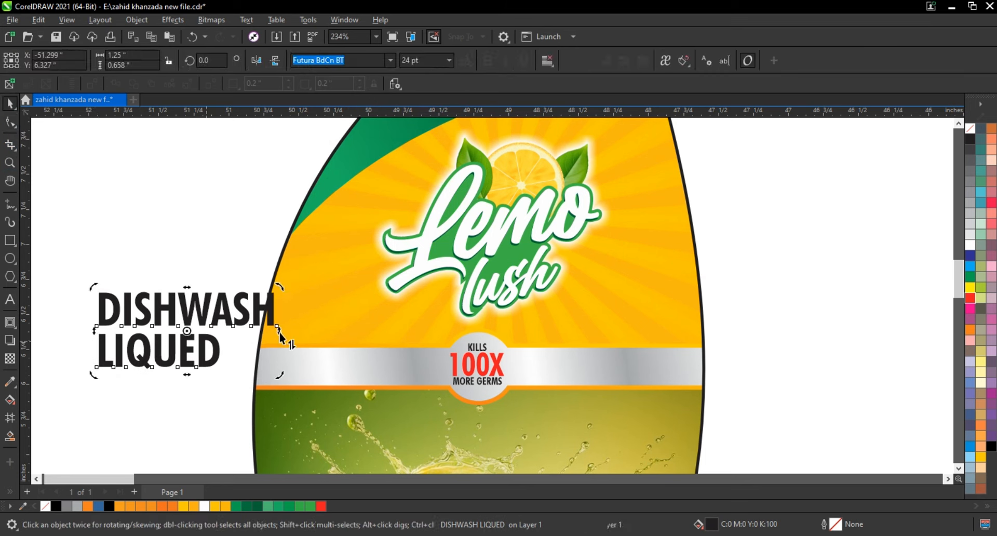
# Skew the "DISHWASH LIQUED" text upward by about 18 degrees and align its lines to the right.
pyautogui.moveTo(274, 305); pyautogui.dragTo(272, 272)
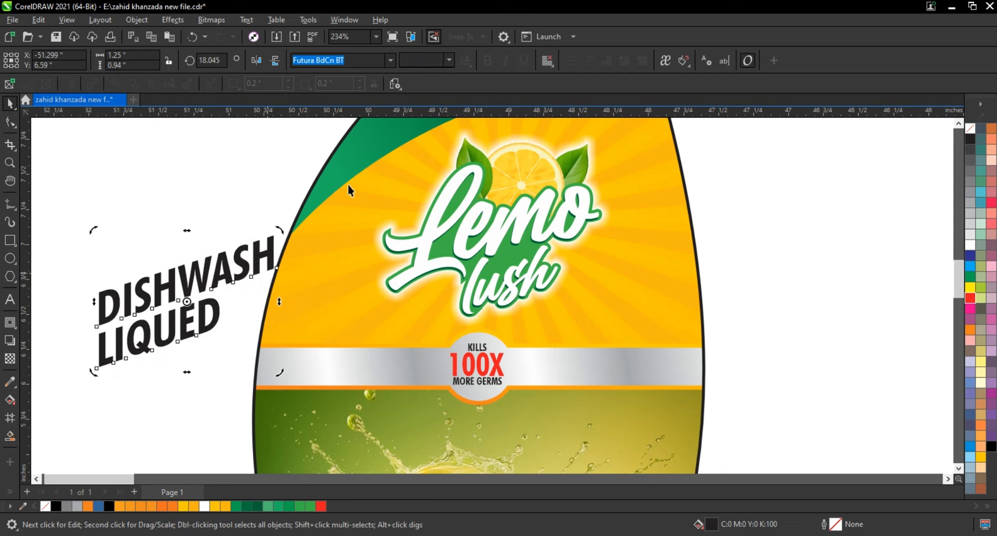
pyautogui.click(547, 61)
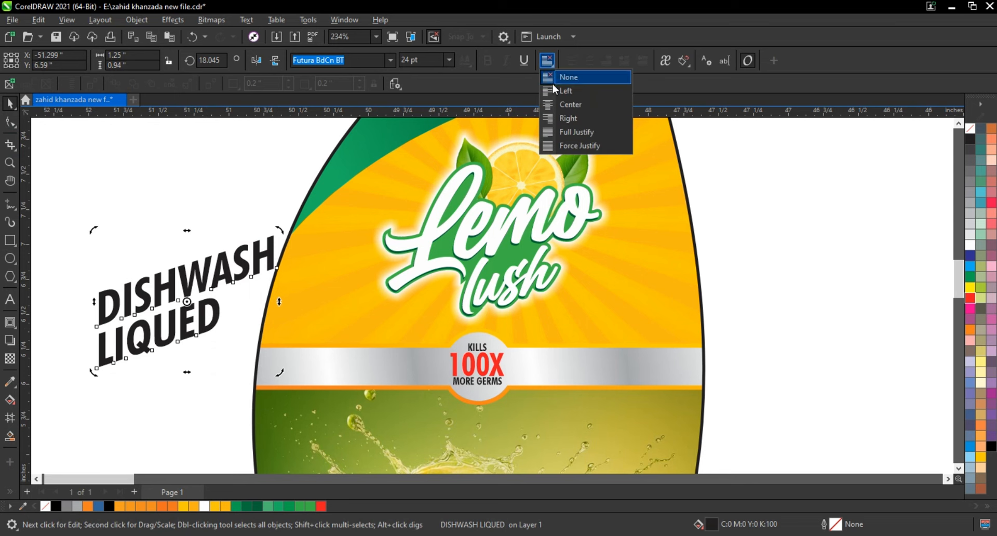
pyautogui.click(562, 118)
# Shrink "DISHWASH LIQUED" to about 0.611 in wide, place it just below "lush" on the label, and convert it to curves.
pyautogui.moveTo(545, 341); pyautogui.dragTo(570, 331)
pyautogui.moveTo(656, 234); pyautogui.dragTo(609, 304)
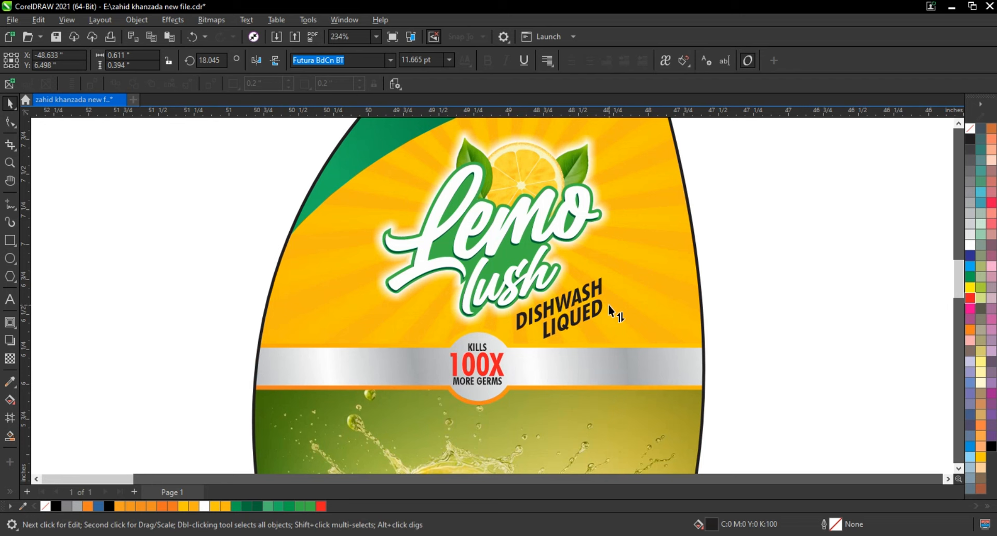
pyautogui.click(754, 263)
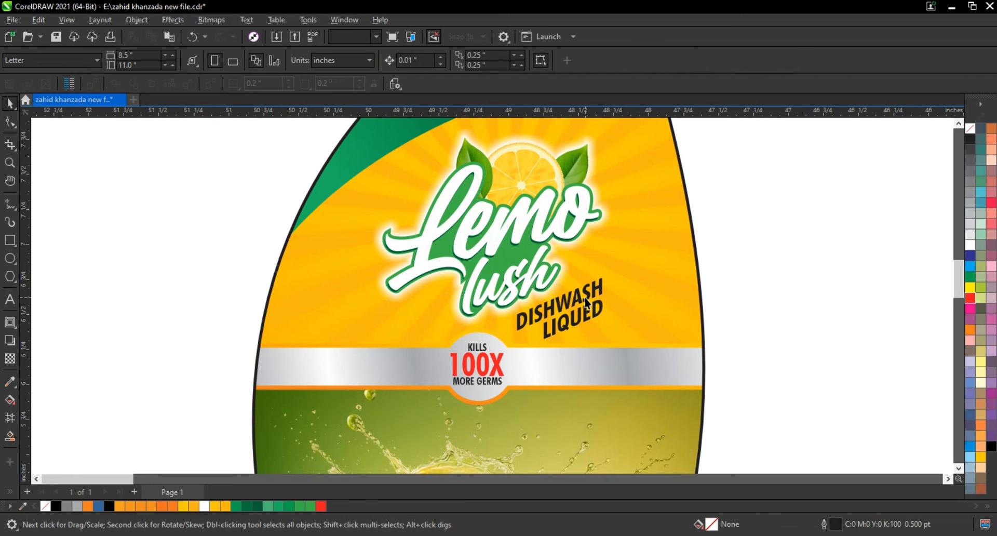
pyautogui.moveTo(583, 295); pyautogui.dragTo(593, 306)
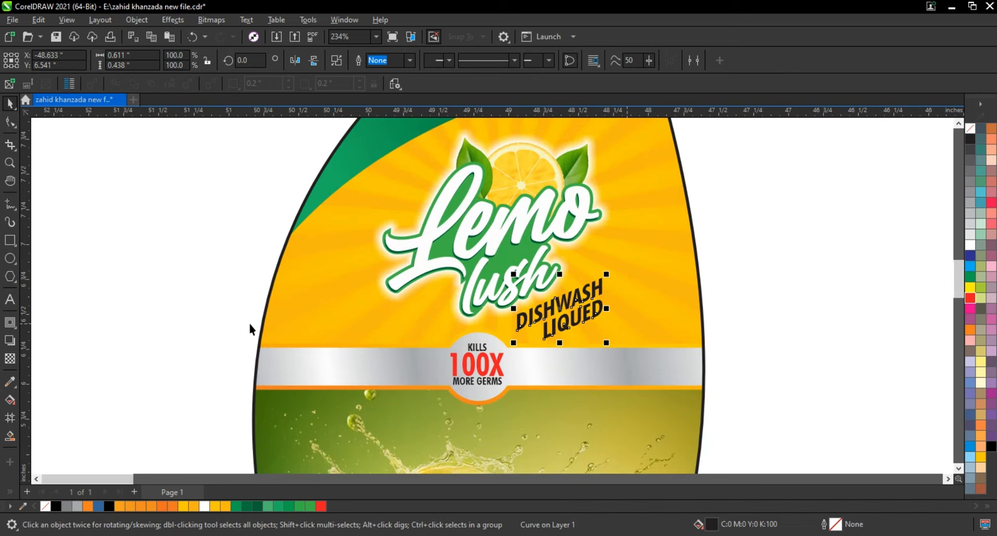
# Duplicate the complete label and place the copy beside the original.
pyautogui.scroll(-5, 249, 321)
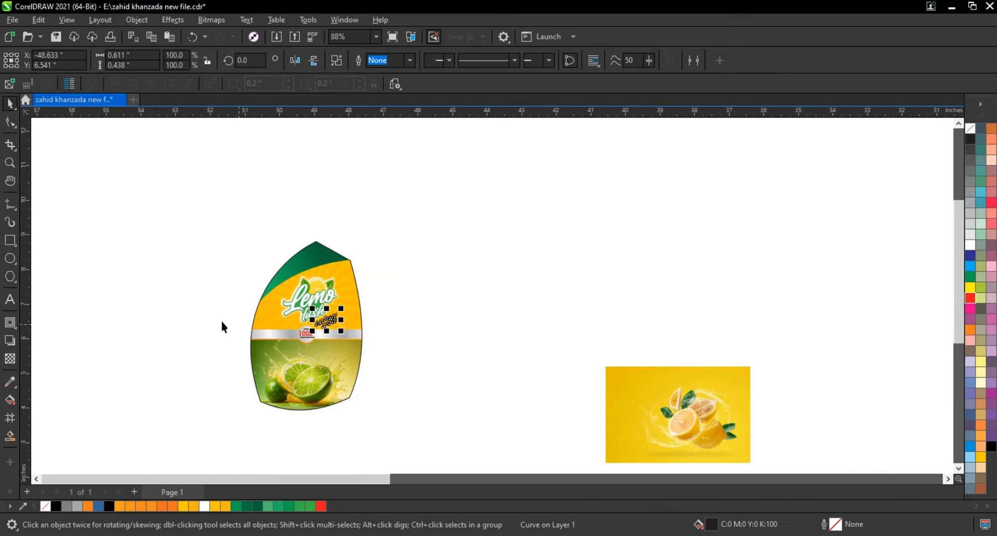
pyautogui.click(224, 326)
pyautogui.moveTo(391, 231); pyautogui.dragTo(238, 426)
pyautogui.moveTo(354, 372); pyautogui.dragTo(463, 374)
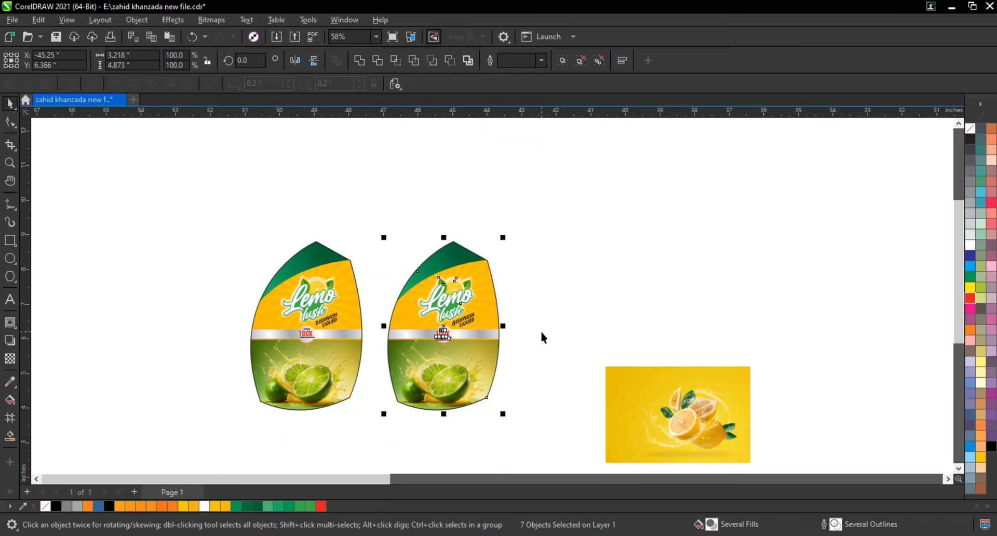
pyautogui.hotkey('shift', 'F2')
pyautogui.click(653, 280)
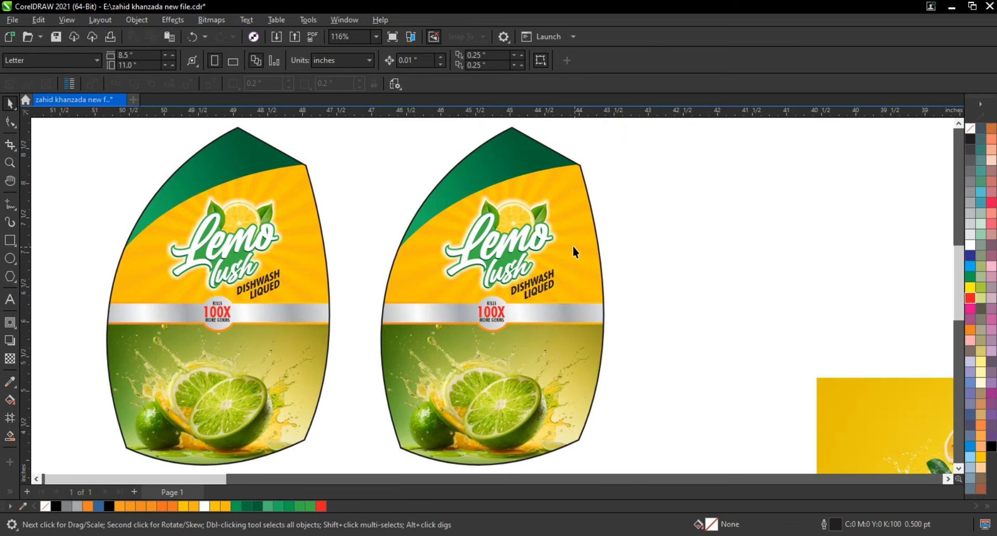
# Inside the copied label's PowerClip, recolour the orange panel and its nested sunburst rays to lime green C40 M0 Y100 K0.
pyautogui.rightClick(580, 244)
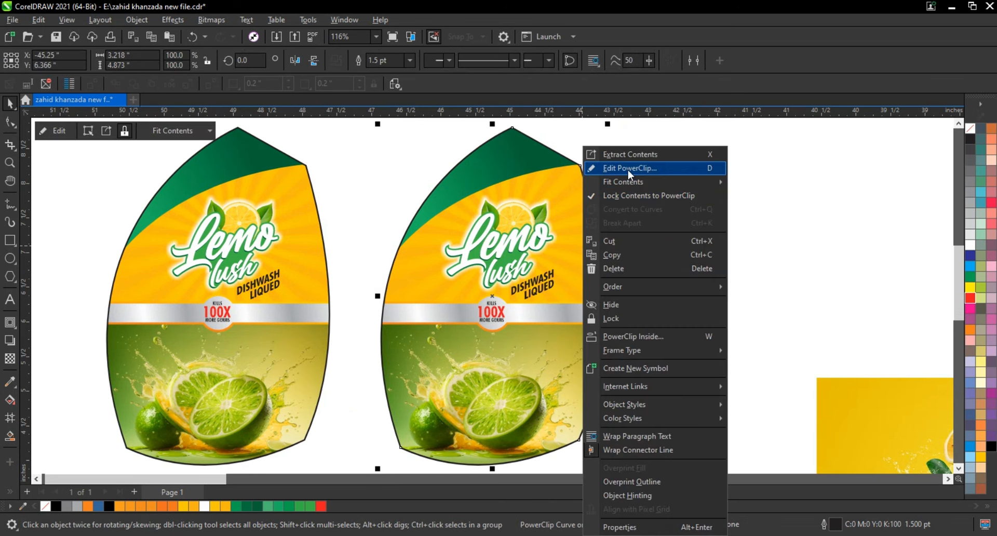
pyautogui.click(628, 169)
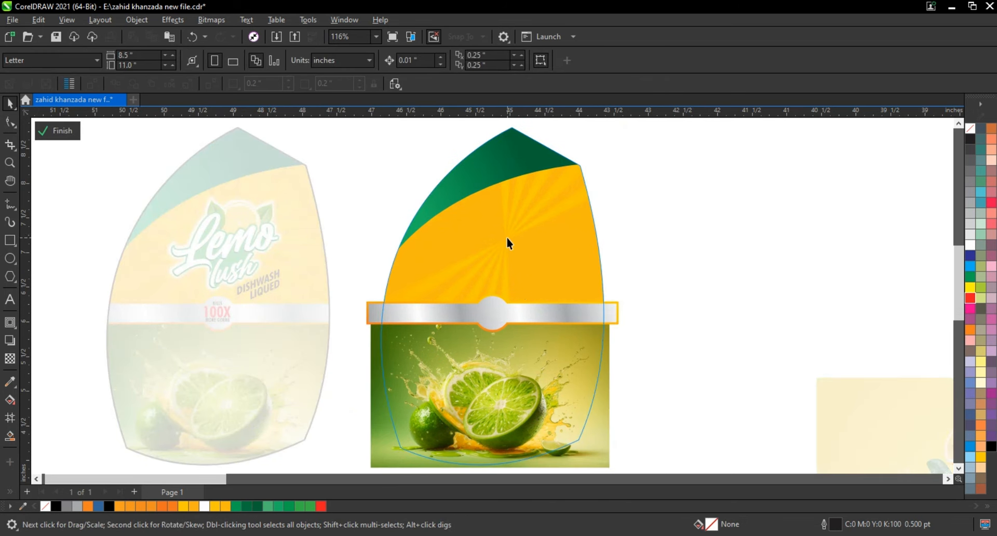
pyautogui.click(508, 243)
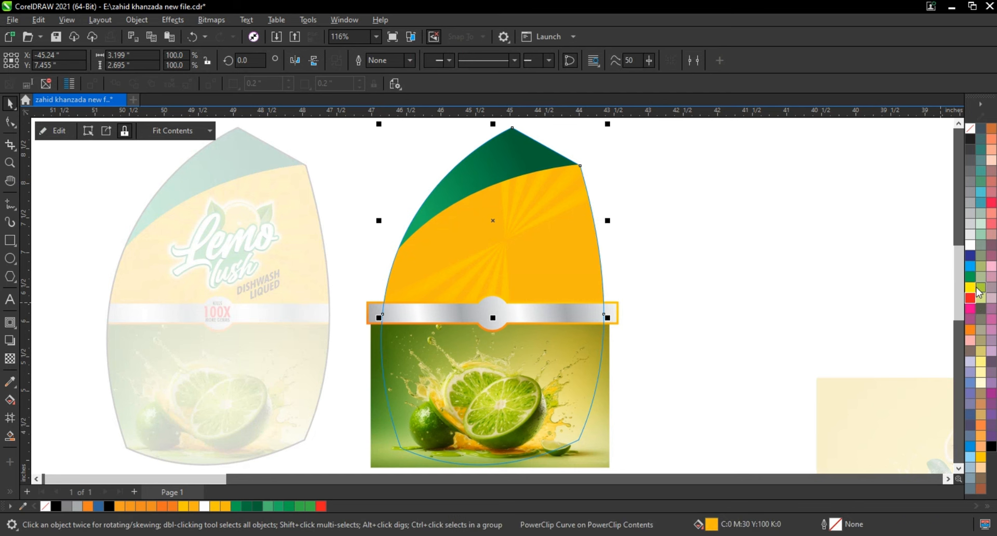
pyautogui.click(691, 266)
pyautogui.rightClick(537, 237)
pyautogui.click(568, 151)
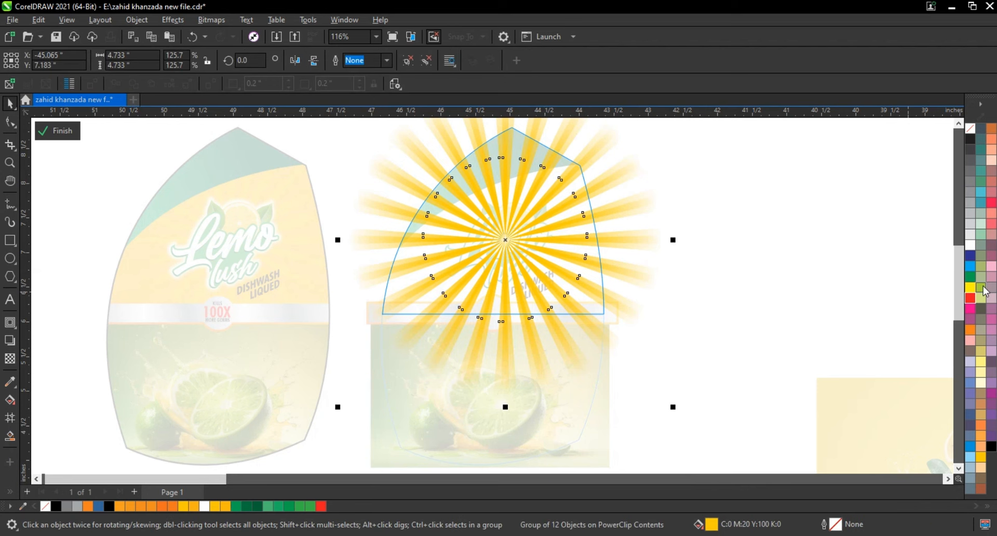
pyautogui.keyDown('ctrl'); pyautogui.click(791, 283); pyautogui.keyUp('ctrl')
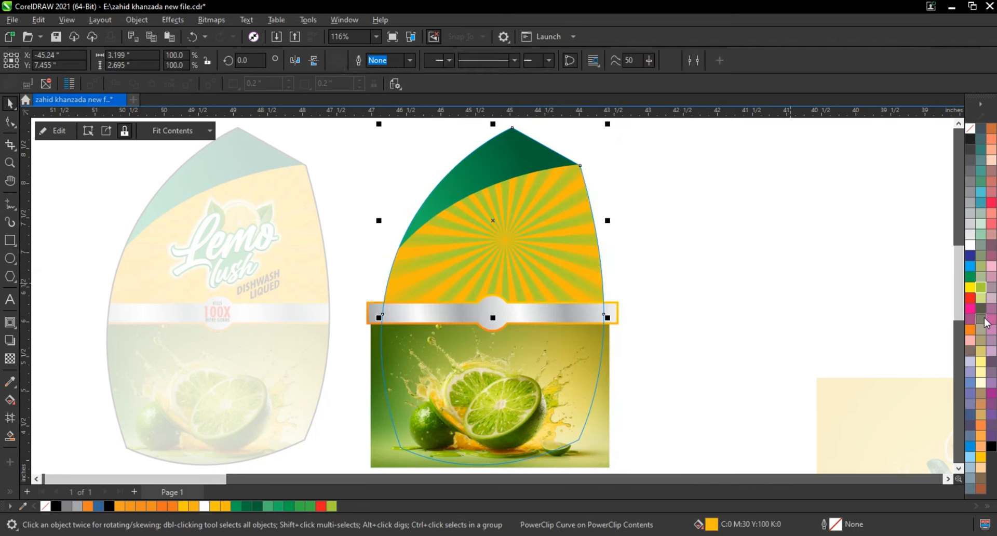
# Change the fill of the panel behind the sunburst rays to C55 M0 Y100 K0.
pyautogui.click(10, 399)
pyautogui.click(139, 63)
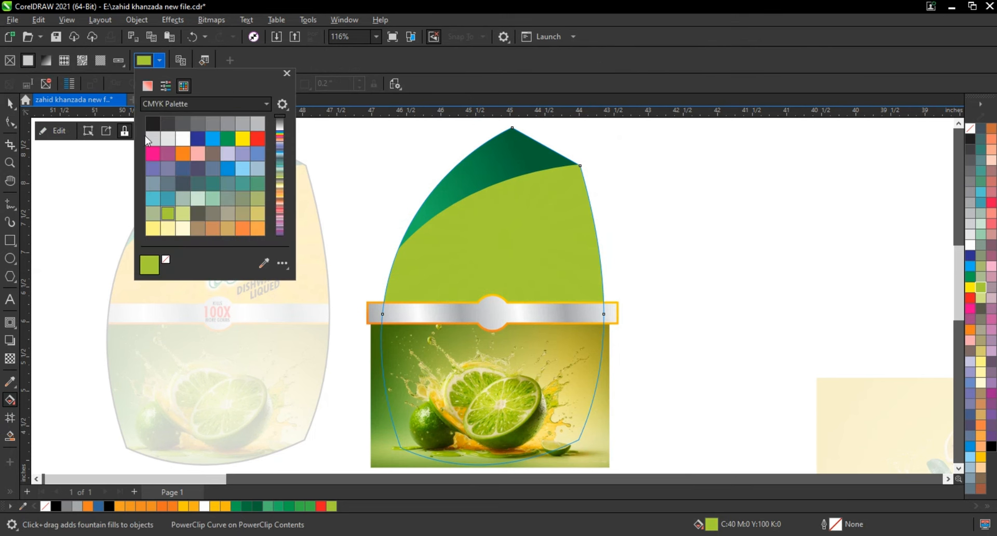
pyautogui.click(148, 86)
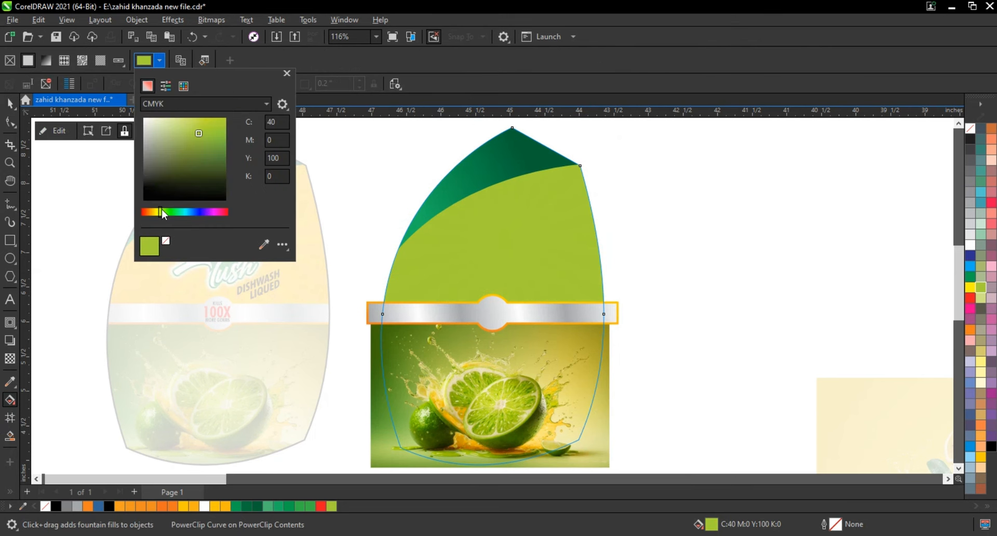
pyautogui.click(164, 211)
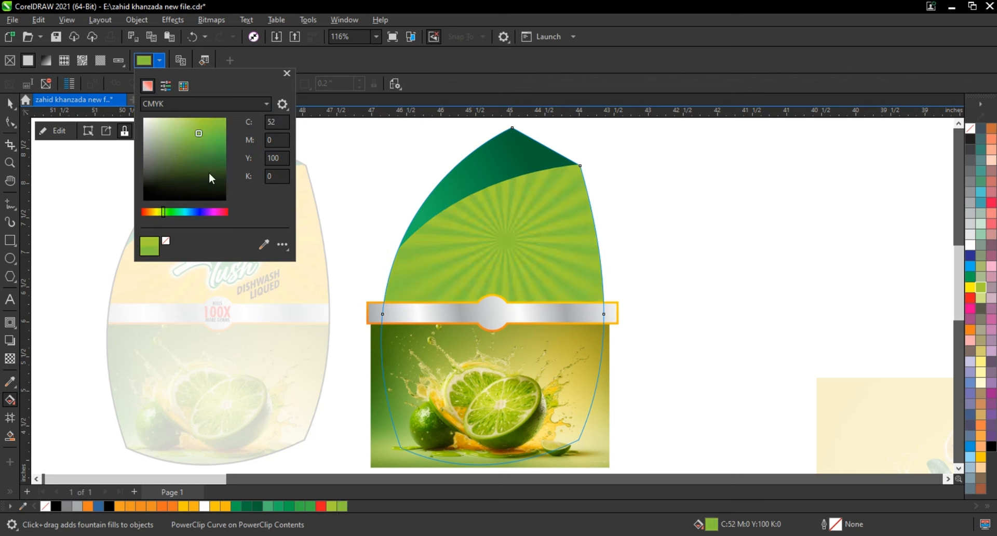
pyautogui.click(13, 106)
pyautogui.click(696, 258)
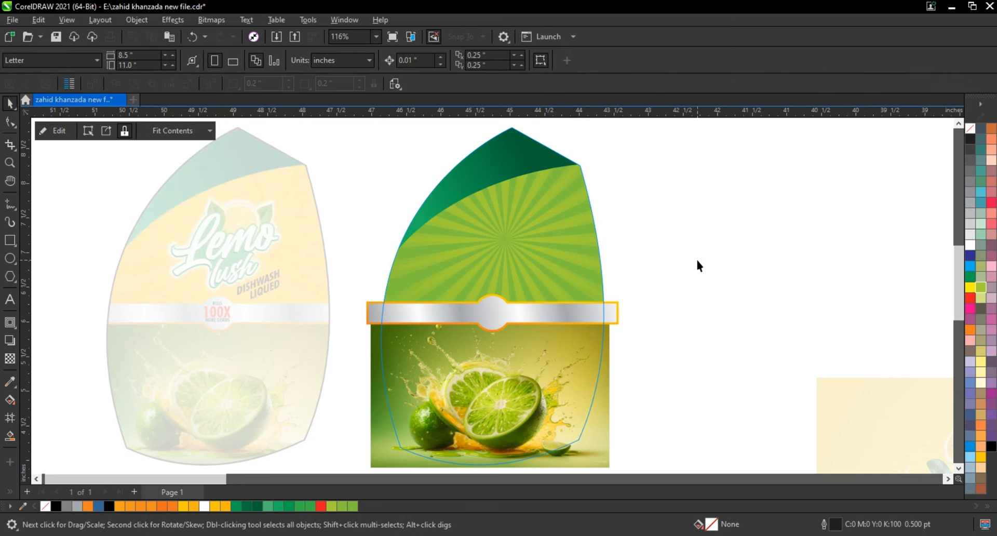
# Bring the yellow lemon photo onto the copied label and delete the lime splash photo from it.
pyautogui.scroll(-2, 343, 246)
pyautogui.click(801, 408)
pyautogui.moveTo(801, 407); pyautogui.dragTo(496, 381)
pyautogui.keyDown('ctrl'); pyautogui.click(494, 383); pyautogui.keyUp('ctrl')
pyautogui.click(493, 384)
pyautogui.press('Delete')
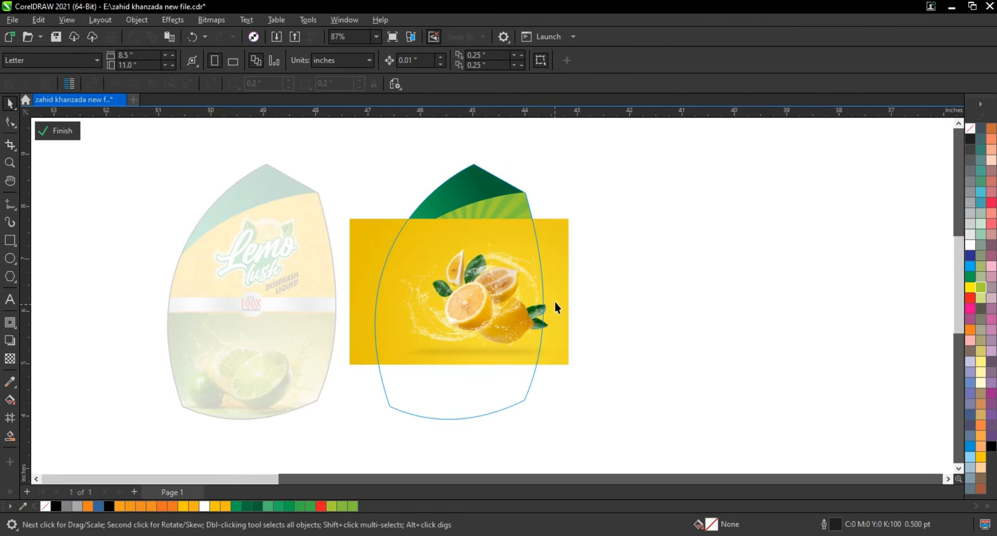
# Position the lemon photo behind the silver band in the label's lower half, scale it to about 43.1%, and finish editing the PowerClip.
pyautogui.moveTo(555, 301); pyautogui.dragTo(548, 389)
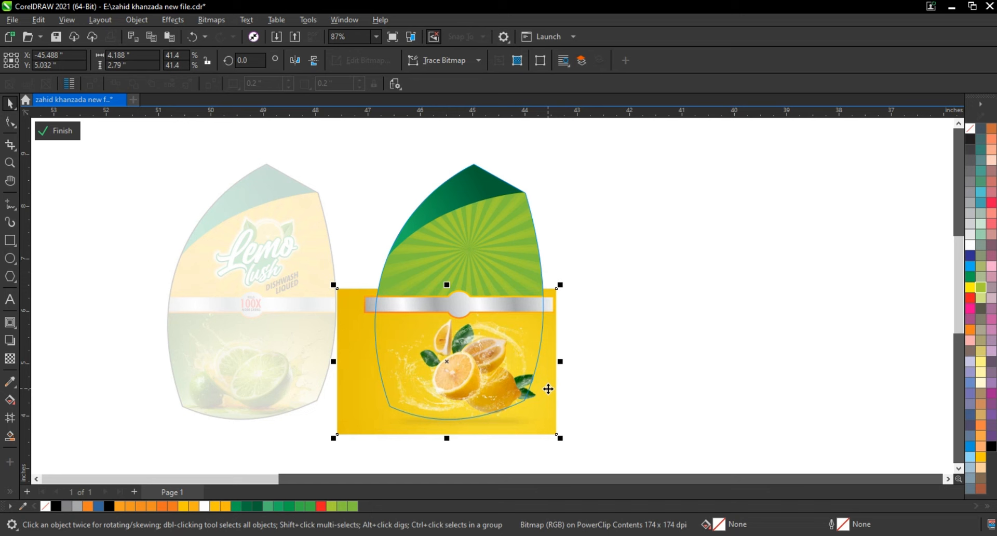
pyautogui.moveTo(546, 386); pyautogui.dragTo(518, 385)
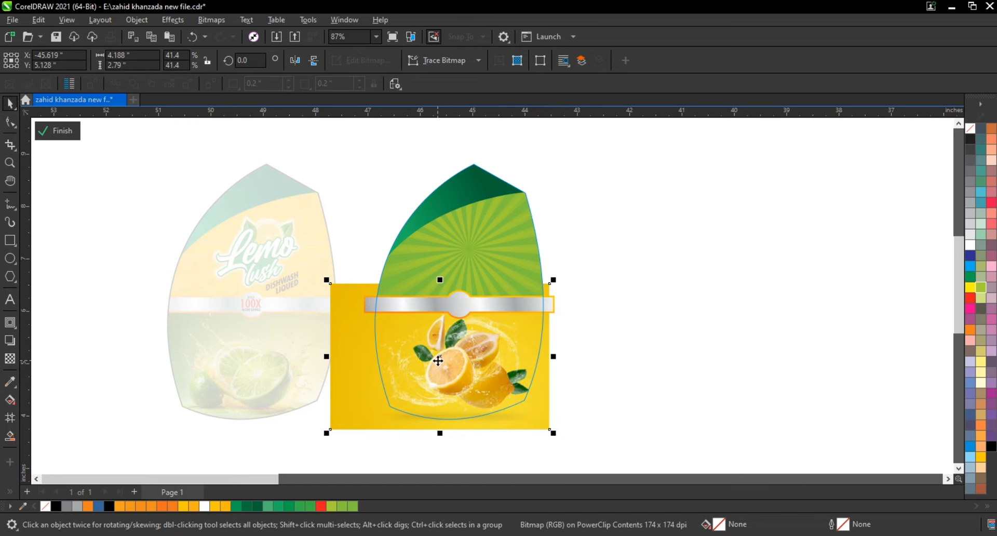
pyautogui.scroll(-1, 438, 360)
pyautogui.moveTo(340, 425); pyautogui.dragTo(331, 430)
pyautogui.keyDown('ctrl'); pyautogui.click(581, 379); pyautogui.keyUp('ctrl')
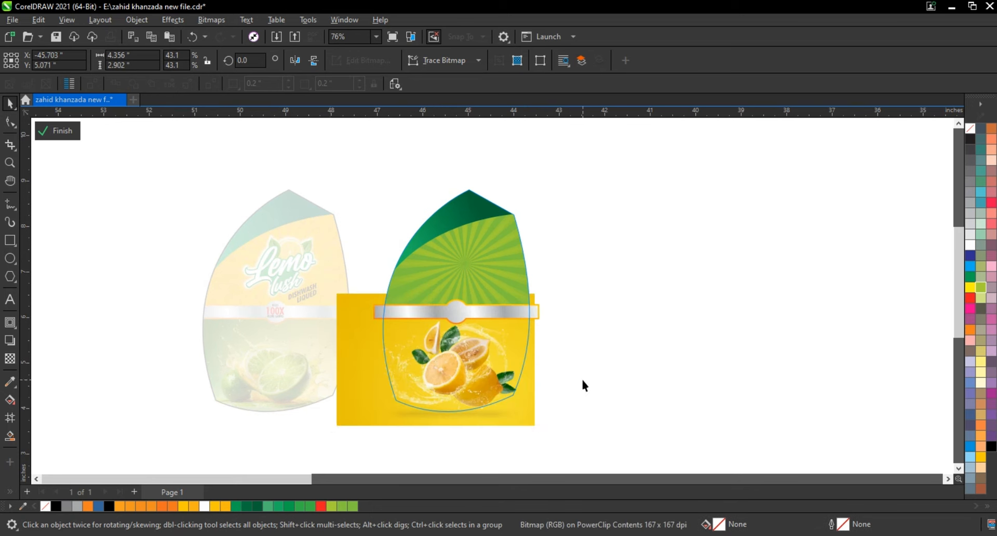
pyautogui.moveTo(575, 414); pyautogui.dragTo(154, 160)
# Remove the black outline from both label shapes.
pyautogui.scroll(8, 258, 162)
pyautogui.scroll(-5, 322, 186)
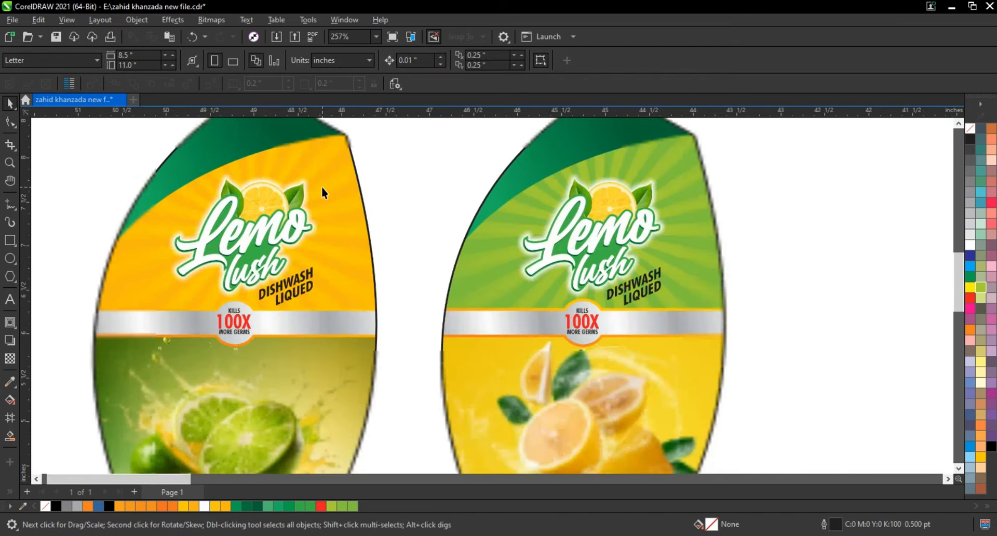
pyautogui.click(288, 163)
pyautogui.keyDown('shift'); pyautogui.click(496, 152); pyautogui.keyUp('shift')
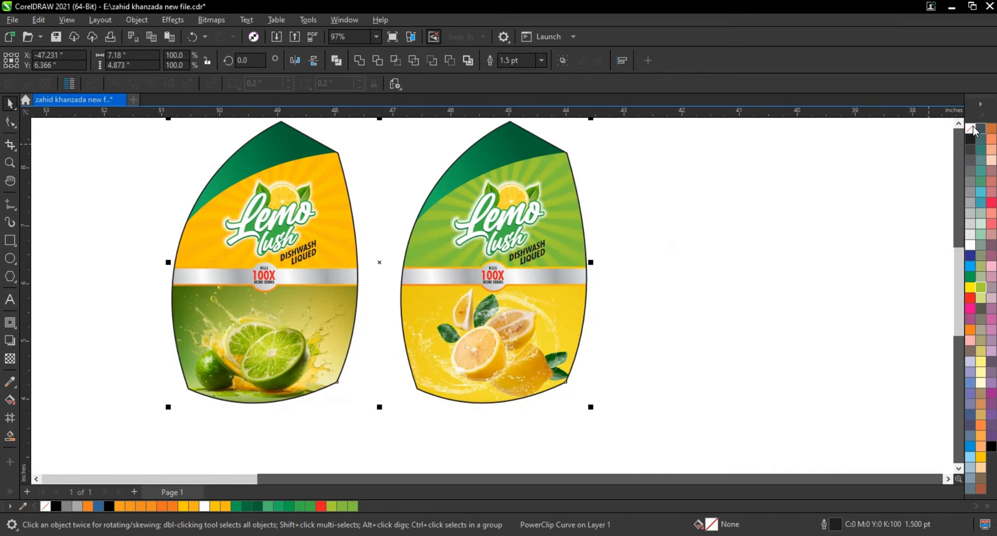
pyautogui.rightClick(971, 128)
pyautogui.click(952, 137)
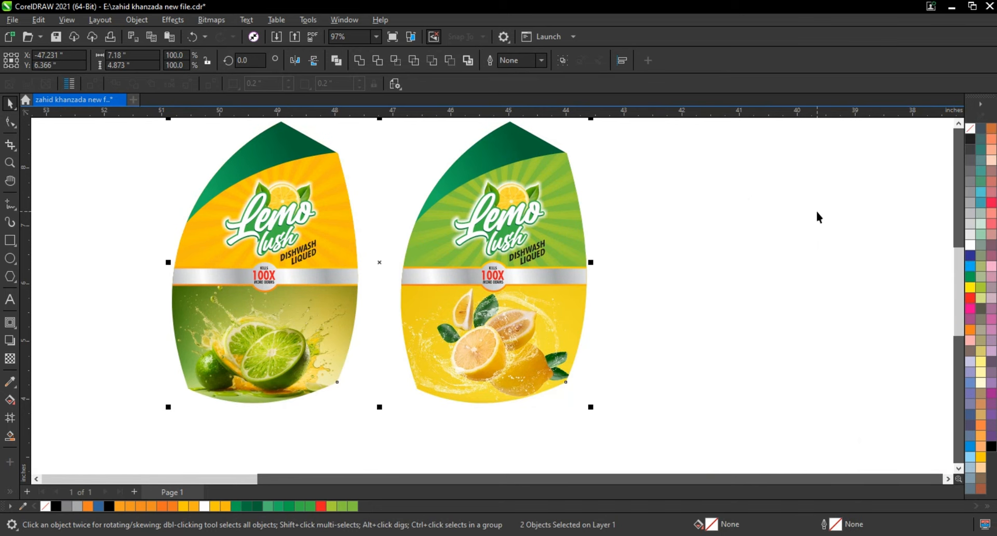
# Deselect the two label variants and save the document.
pyautogui.click(819, 217)
pyautogui.scroll(-1, 797, 281)
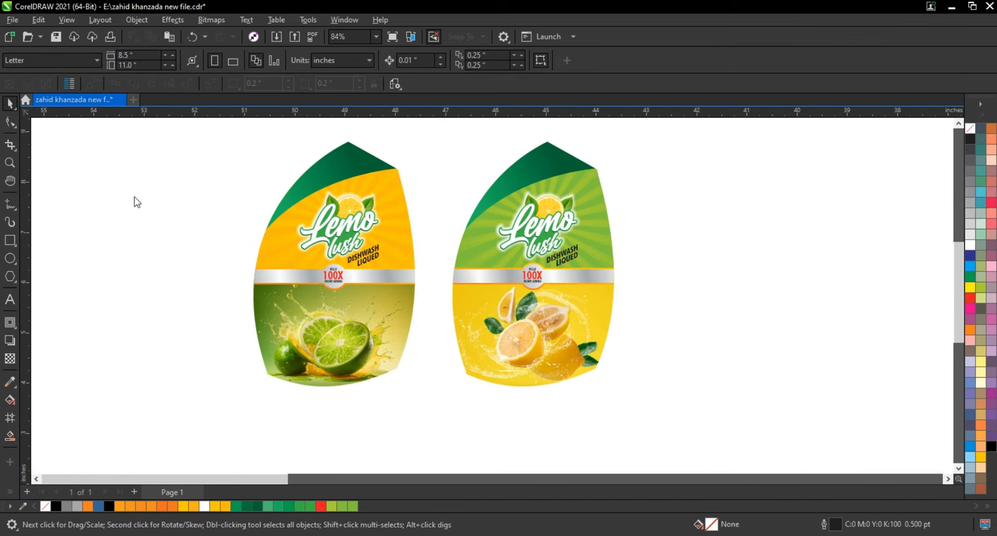
pyautogui.hotkey('ctrl', 's')
# Place the NIXON logo on the dark green cap of the green/lemon label and scale it to 36%.
pyautogui.moveTo(298, 225); pyautogui.dragTo(376, 212)
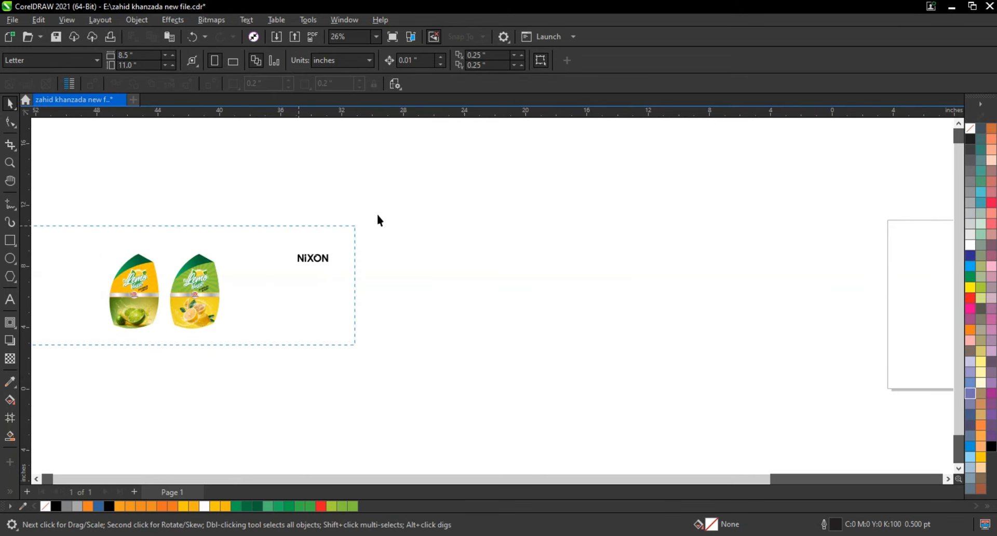
pyautogui.press('F4')
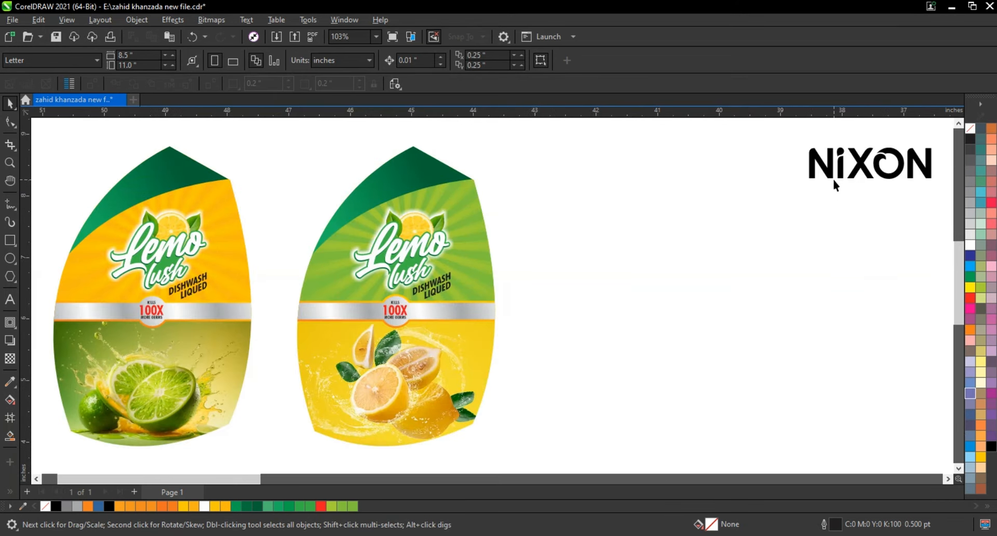
pyautogui.moveTo(811, 179); pyautogui.dragTo(394, 191)
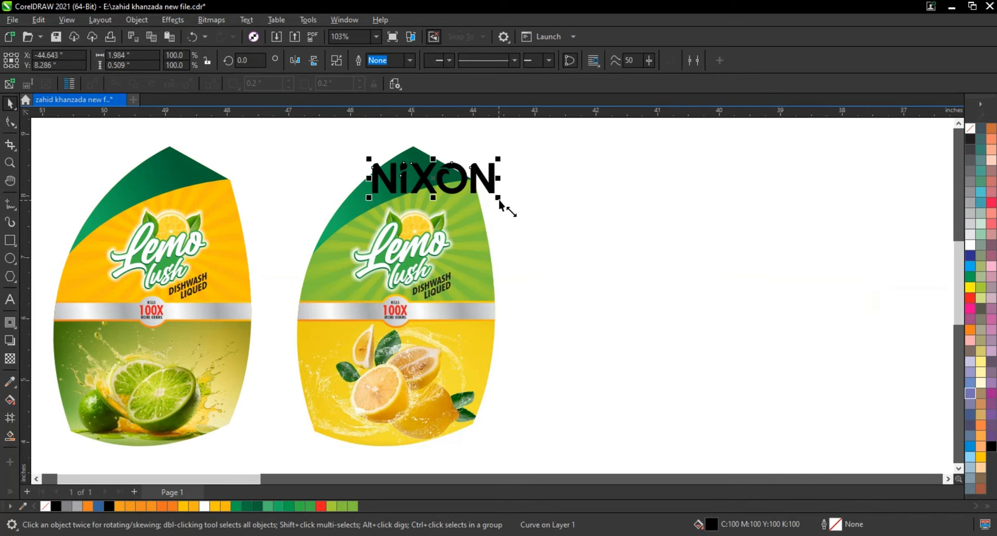
pyautogui.moveTo(499, 199); pyautogui.dragTo(408, 173)
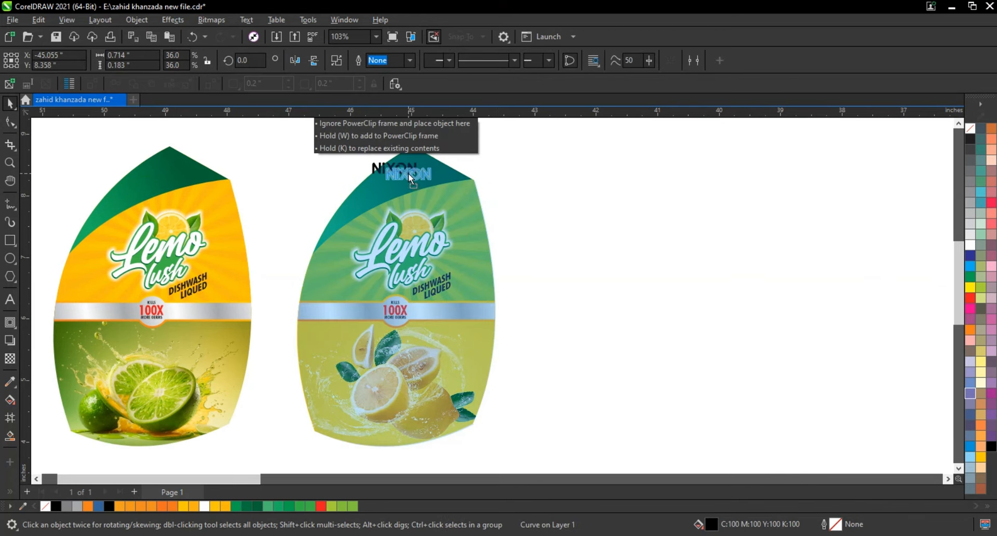
# Fill the NIXON logo with white and put a copy at the same spot on the orange/lime label's dark green cap.
pyautogui.click(970, 245)
pyautogui.click(622, 238)
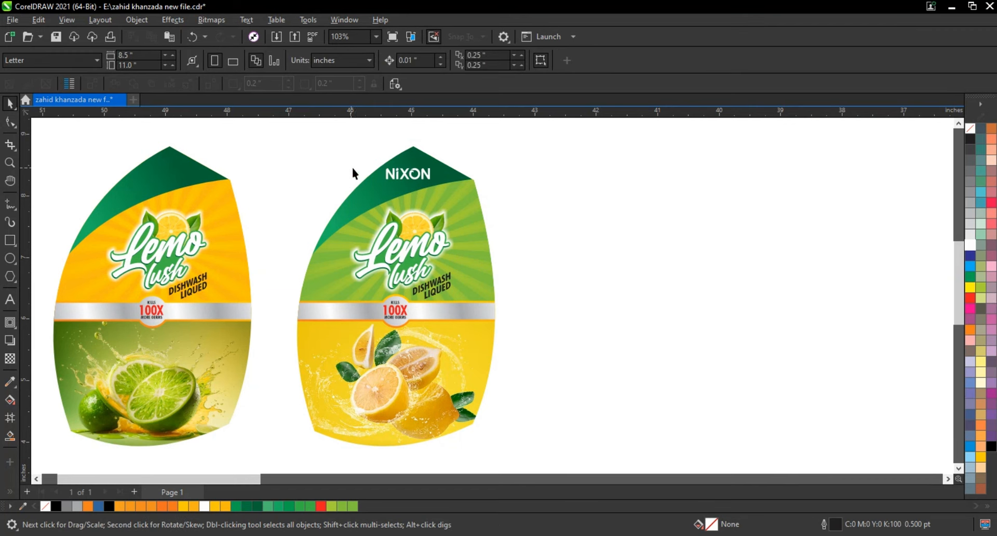
pyautogui.moveTo(409, 177); pyautogui.dragTo(556, 393)
pyautogui.click(557, 241)
# Preview both finished labels side by side in full screen and return to the drawing.
pyautogui.scroll(-2, 557, 241)
pyautogui.hotkey('shift', 'F2')
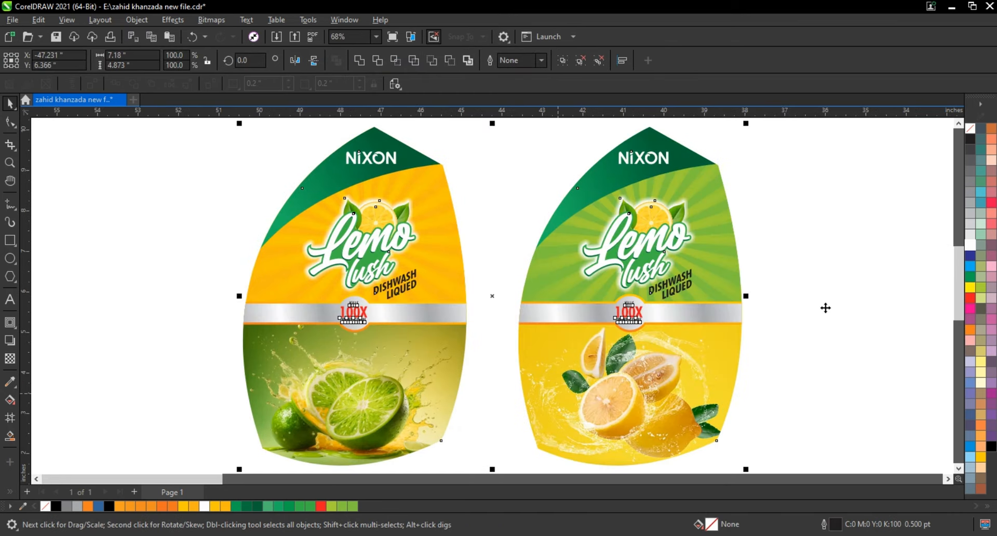
pyautogui.click(825, 313)
pyautogui.press('F9')
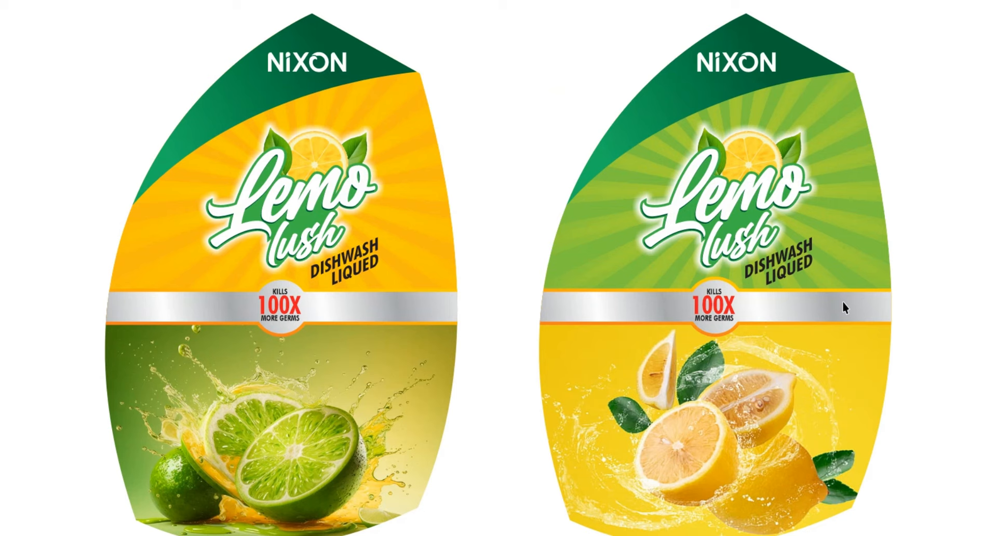
pyautogui.press('F9')
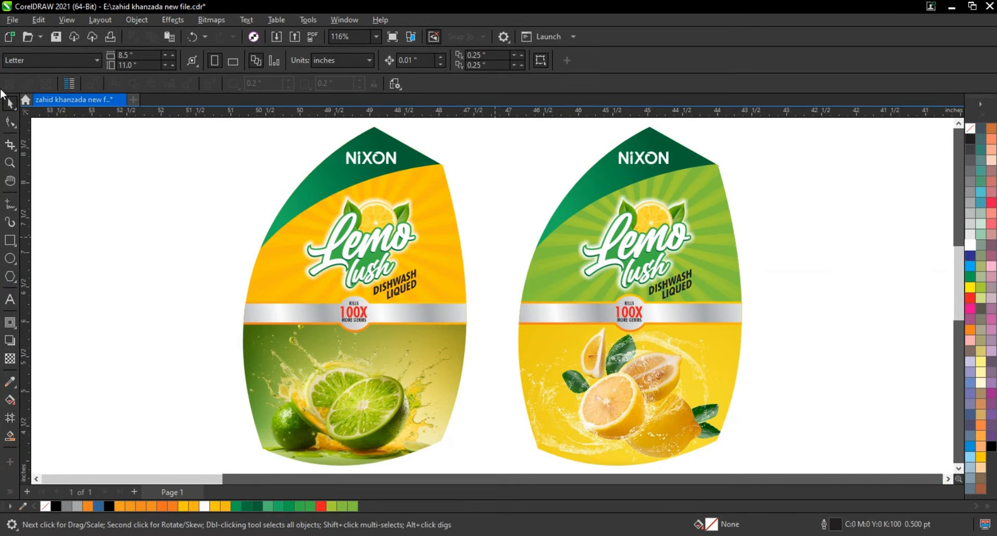